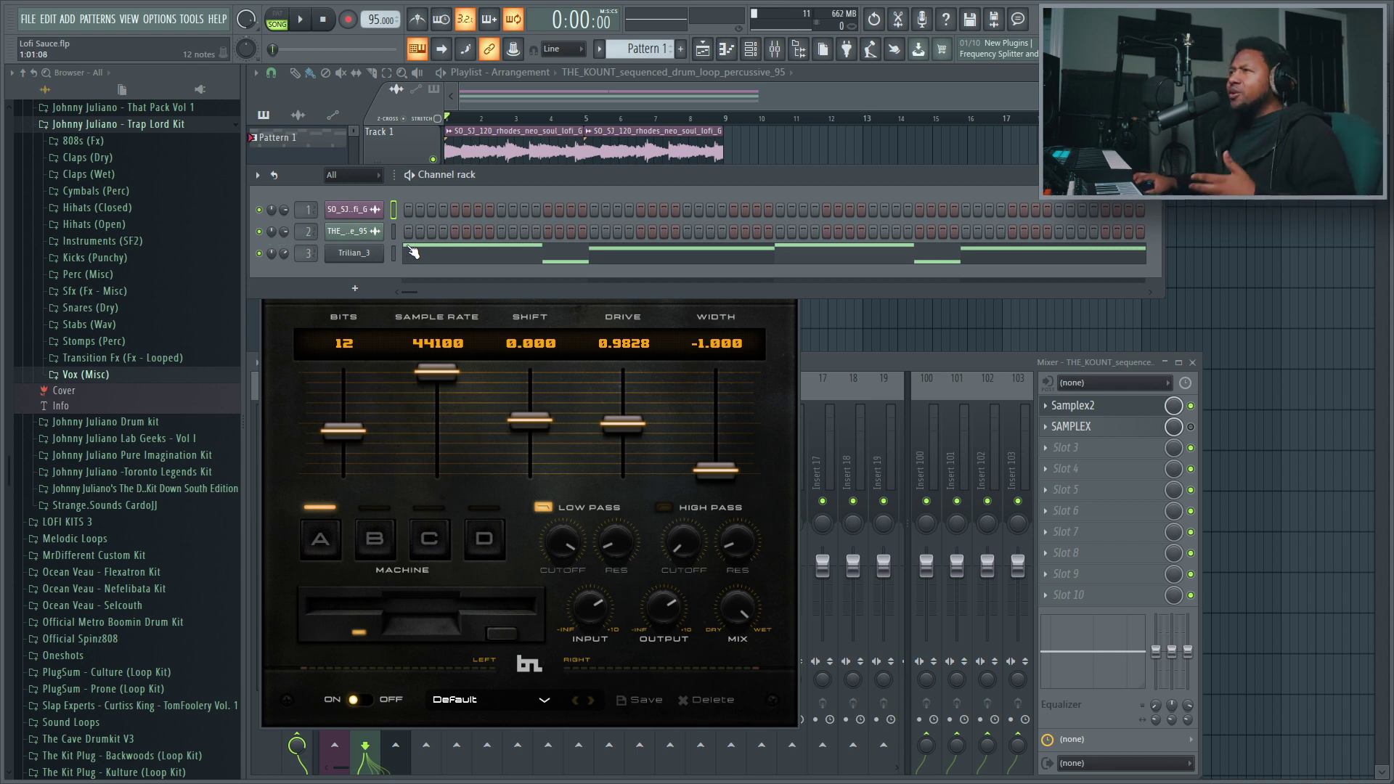
Play the song and solo the THE_KOUNT drum loop channel in the channel rack.
{"action": "left_click", "coordinate": [603, 495]}
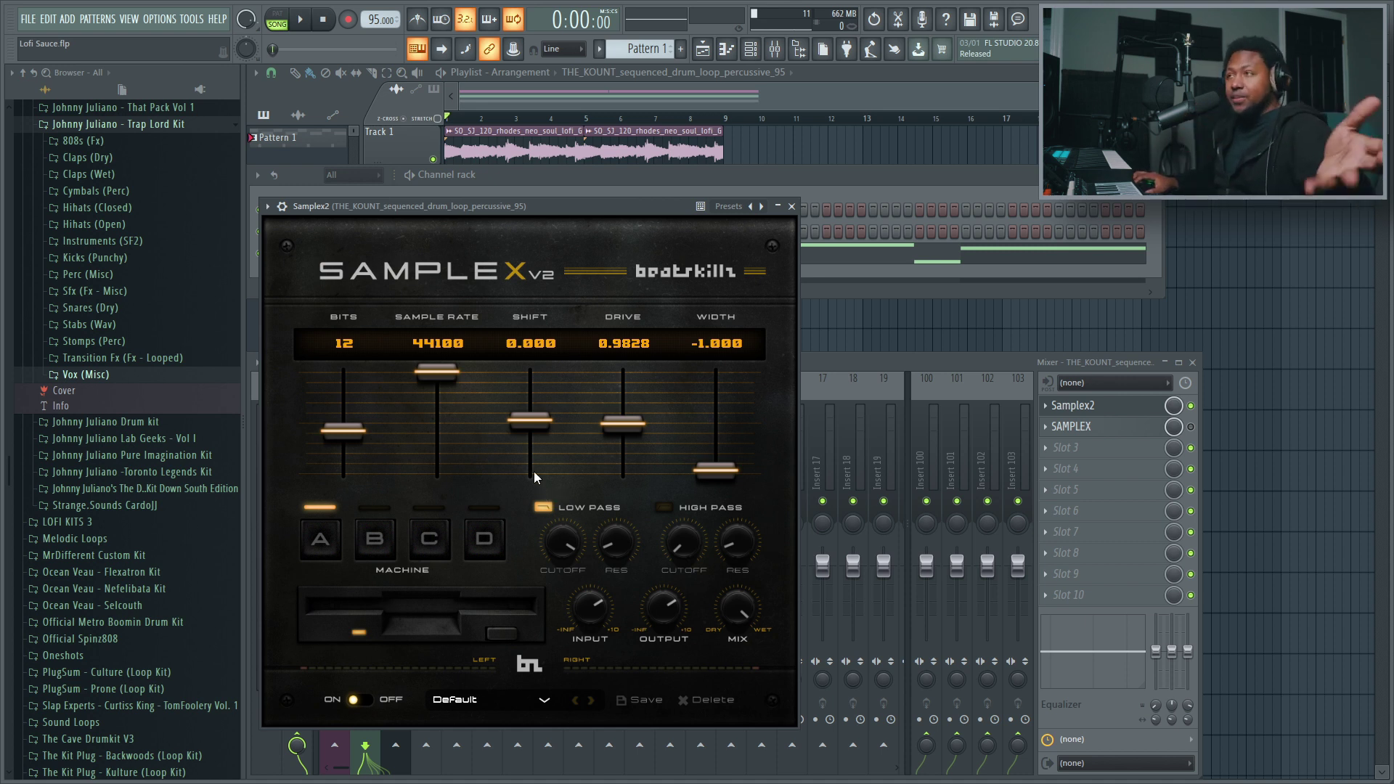
{"action": "left_click", "coordinate": [306, 23]}
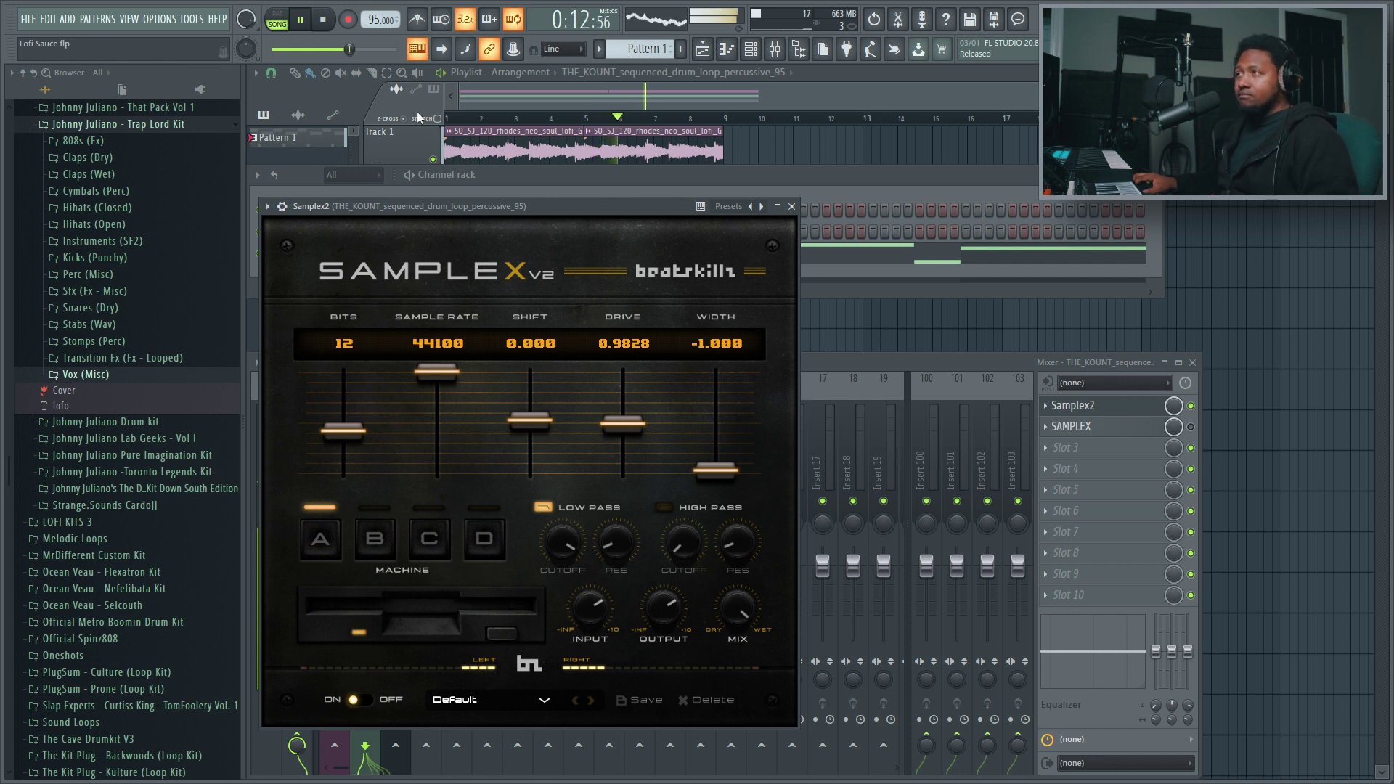
{"action": "left_click", "coordinate": [640, 183]}
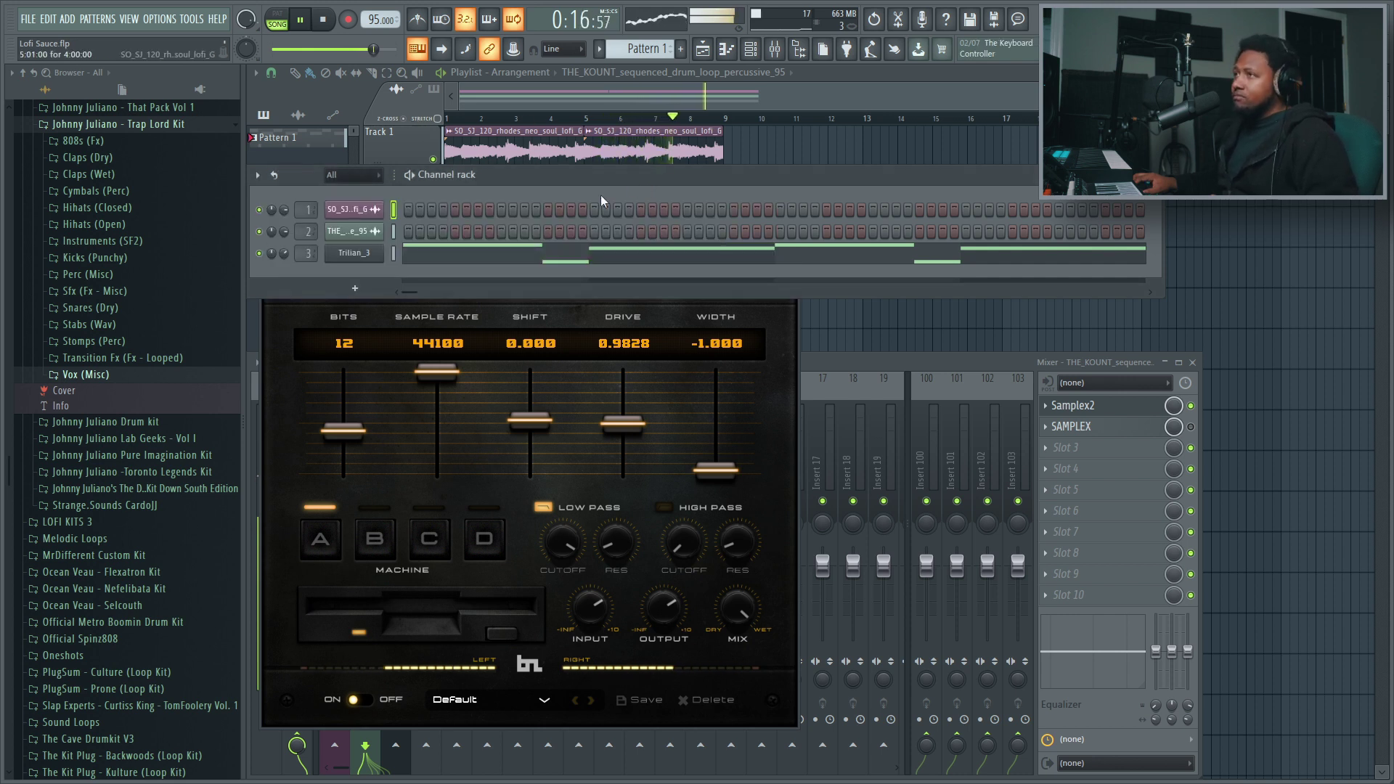
{"action": "right_click", "coordinate": [267, 246]}
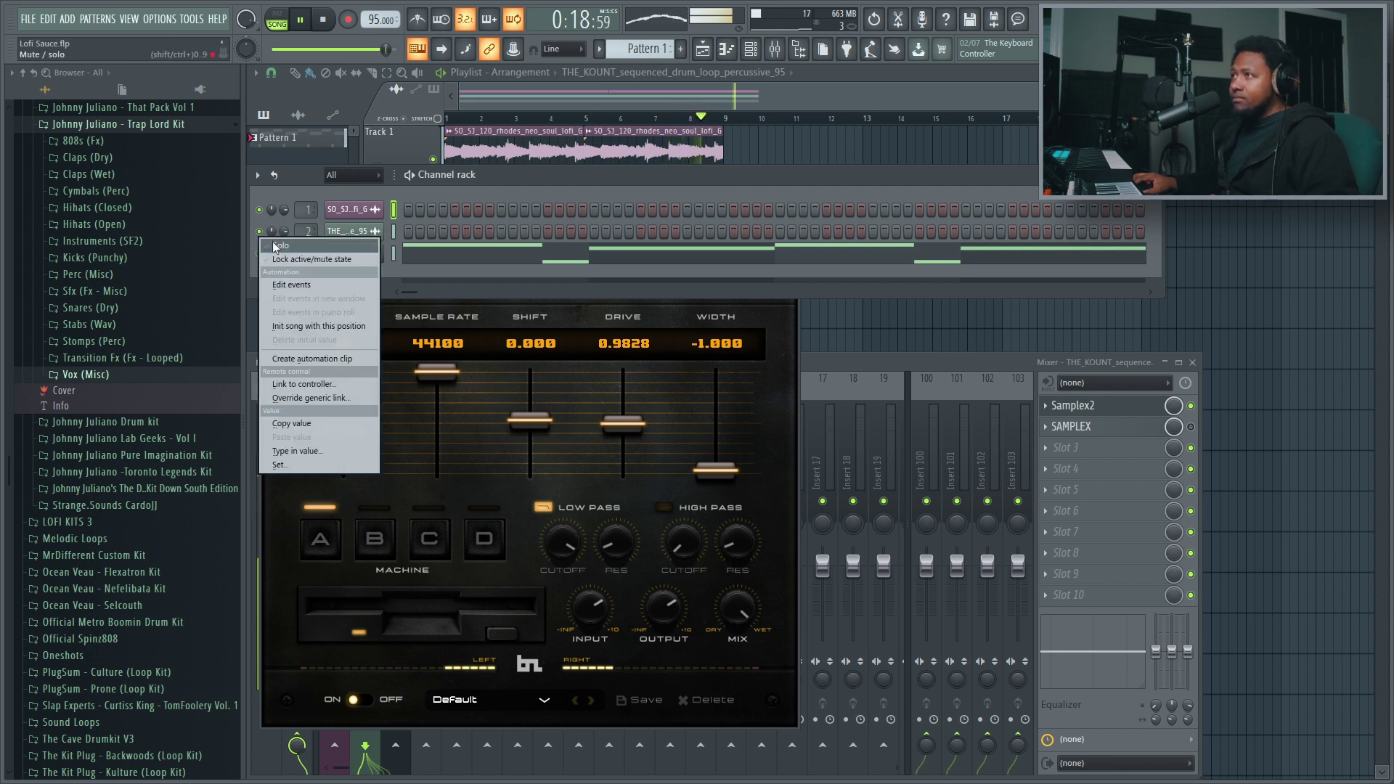
{"action": "left_click", "coordinate": [273, 242]}
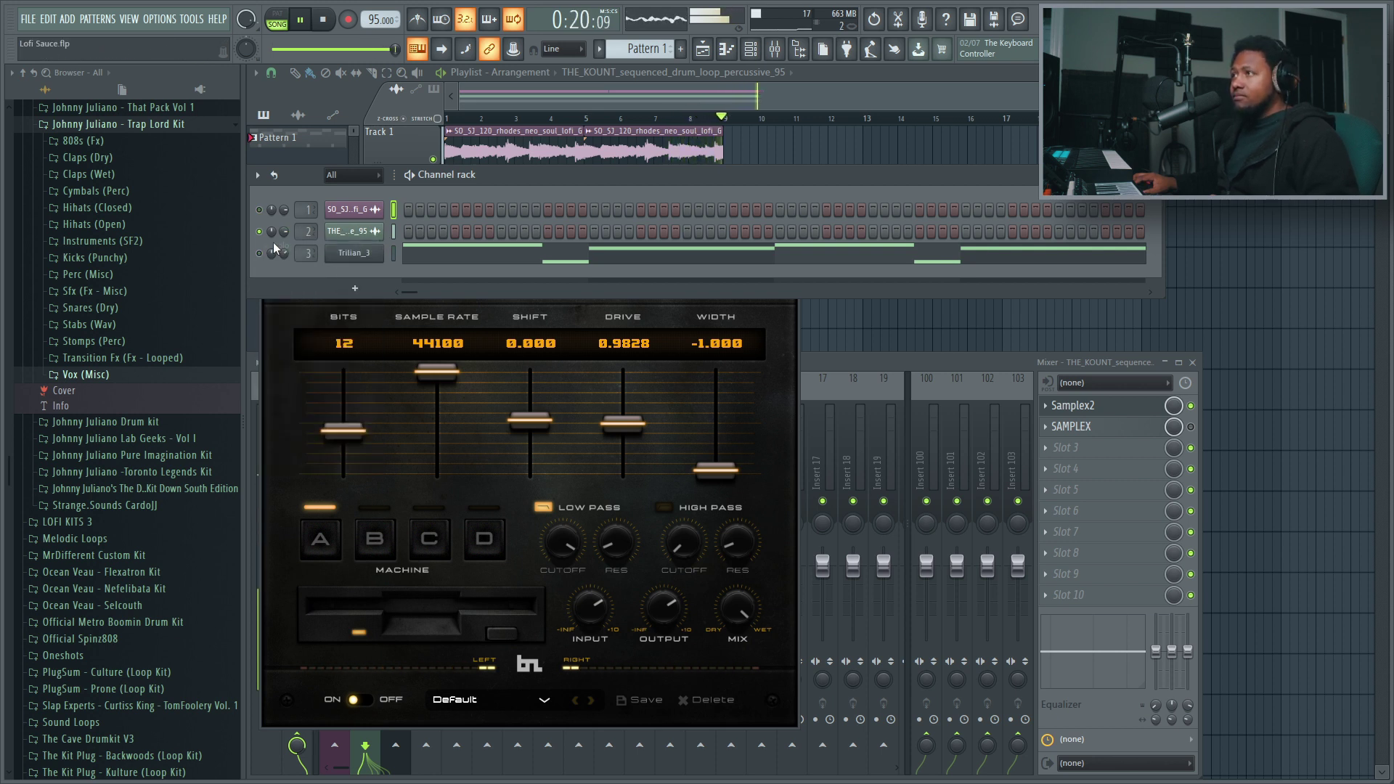
Compare the soloed drum loop with the Samplex2 effect bypassed and re-enabled, and stop playback.
{"action": "left_click", "coordinate": [633, 315]}
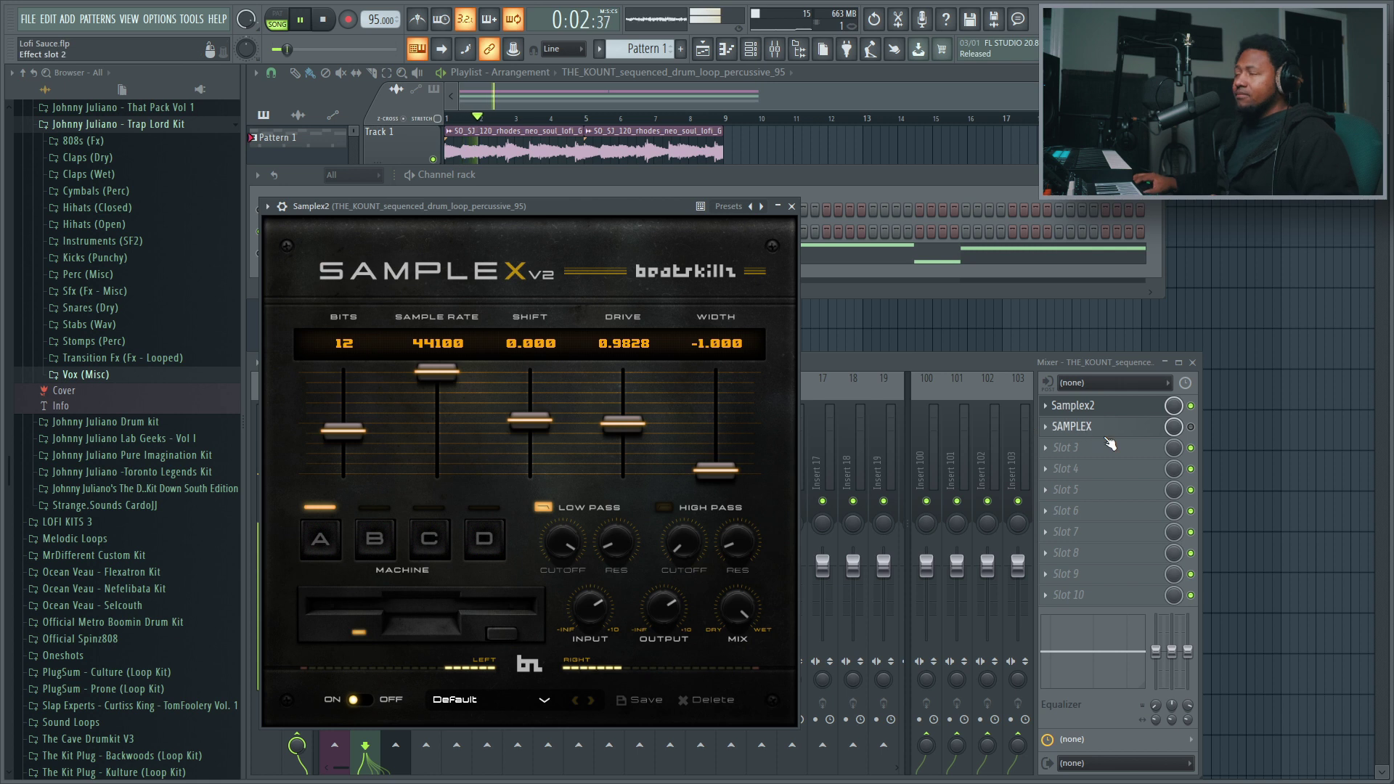
{"action": "left_click", "coordinate": [1191, 408]}
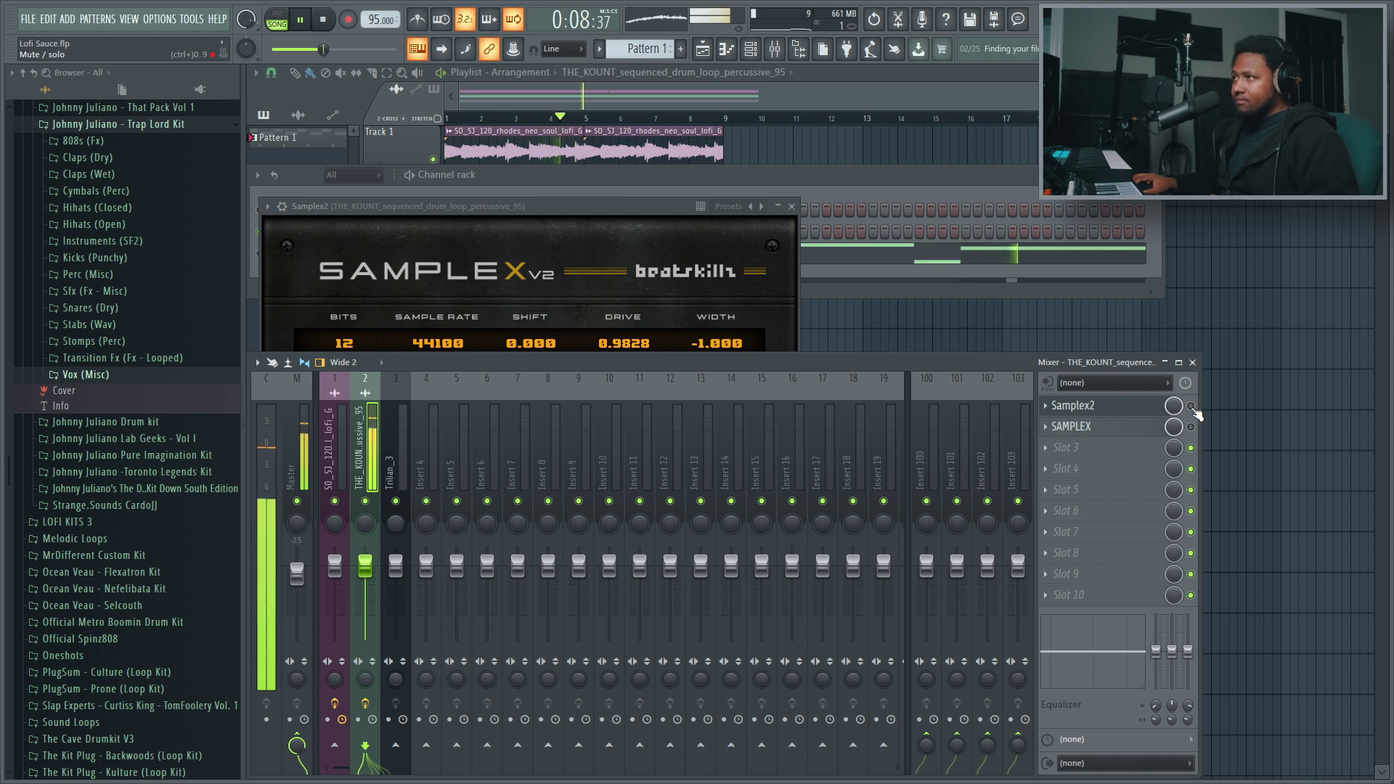
{"action": "left_click", "coordinate": [585, 214]}
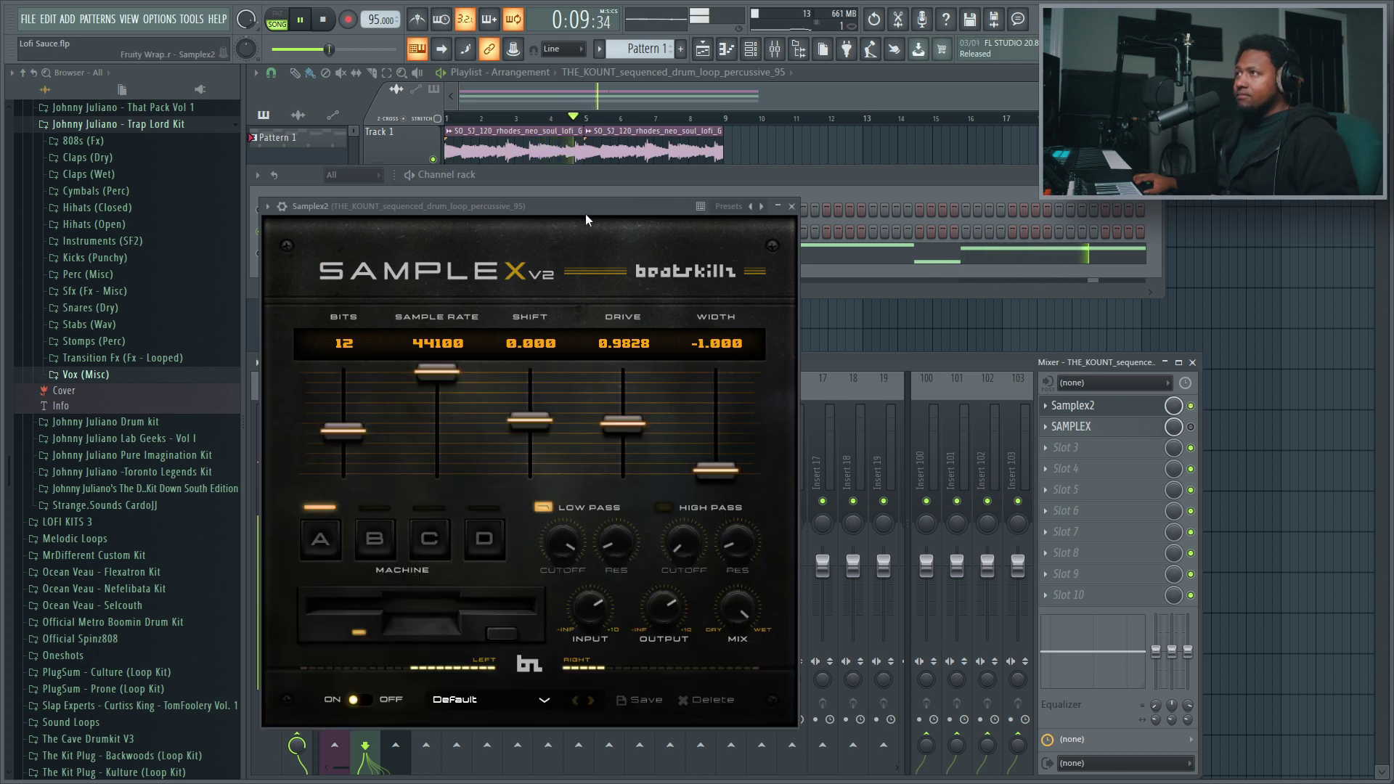
{"action": "left_click", "coordinate": [323, 20]}
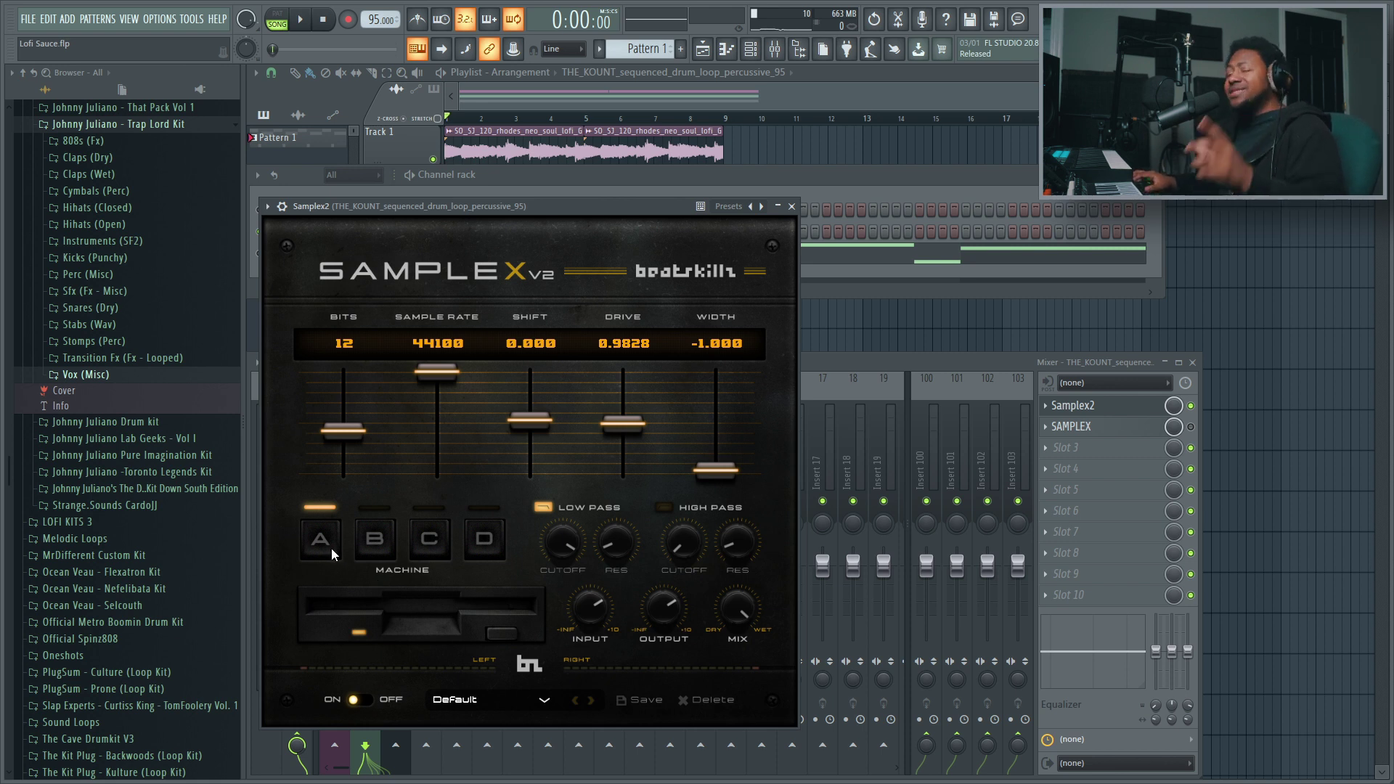
Preview the Samplex2 machine types B, C and D and return to machine A.
{"action": "left_click", "coordinate": [372, 543]}
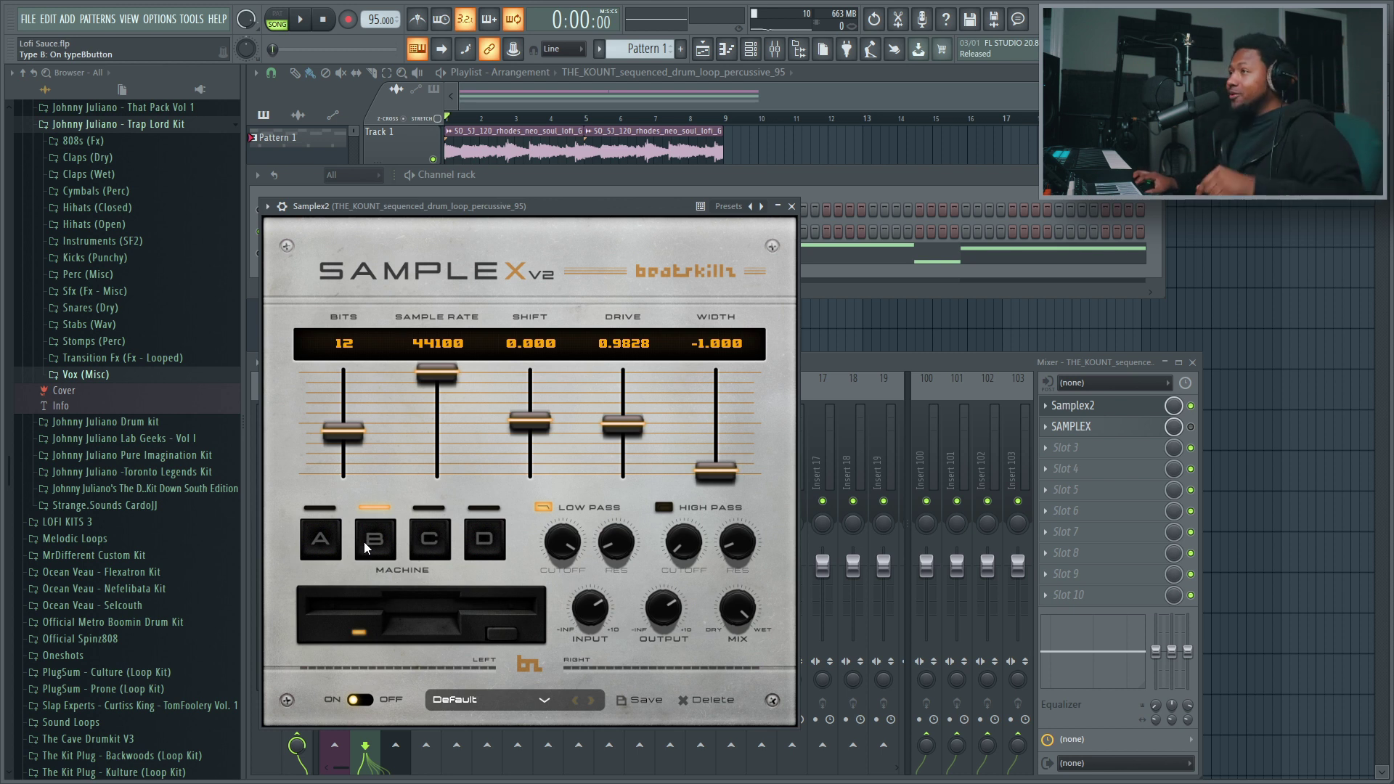
{"action": "left_click", "coordinate": [430, 541]}
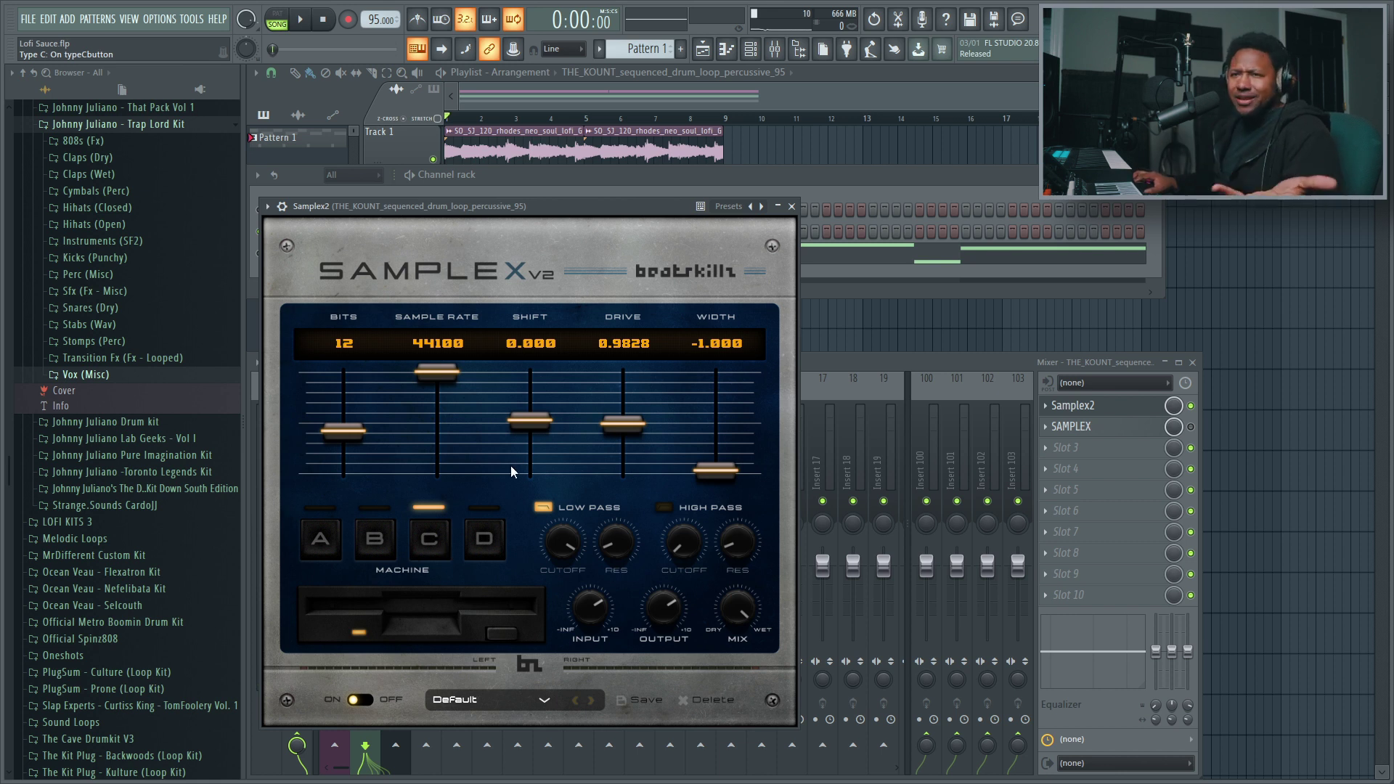
{"action": "left_click", "coordinate": [479, 555]}
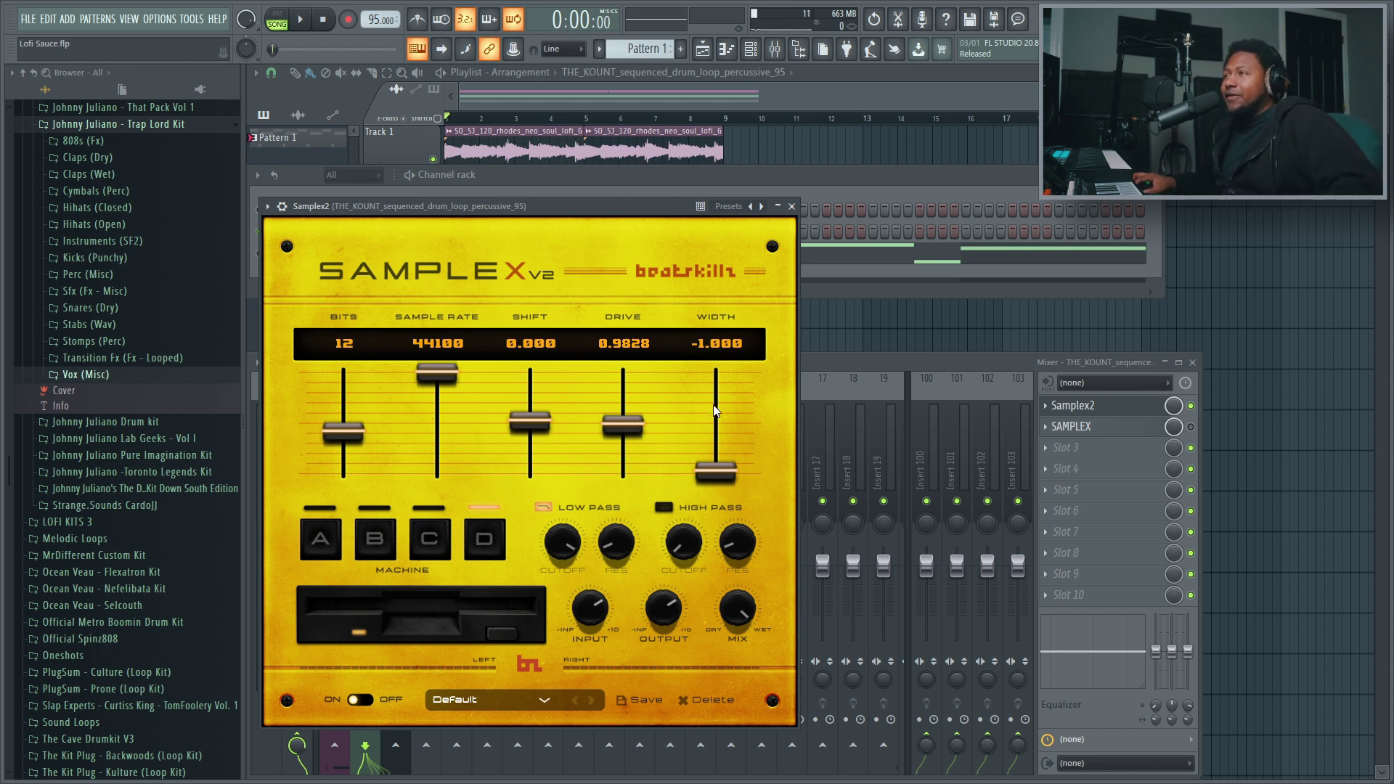
{"action": "left_click", "coordinate": [318, 539]}
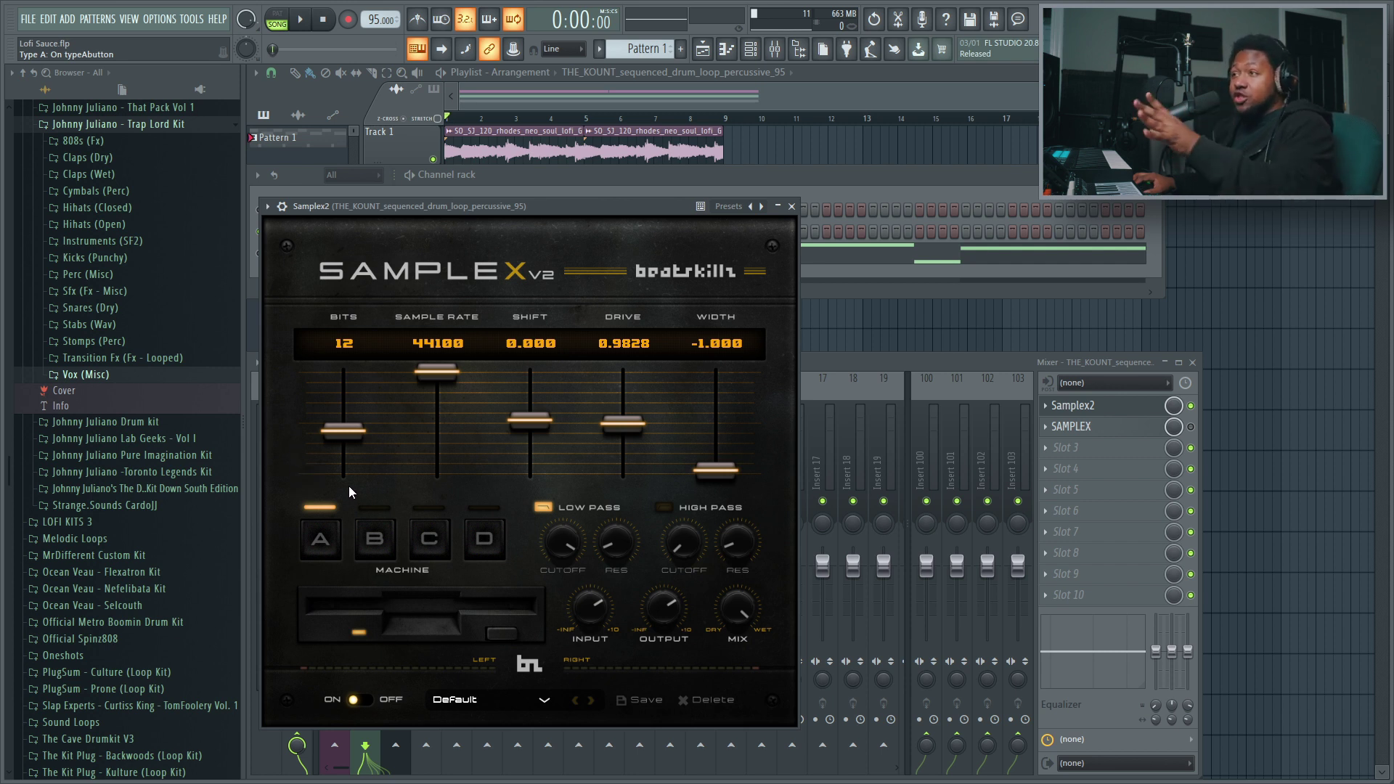
Audition the drum loop through machines A, B, C and D, return to machine A and stop playback.
{"action": "key", "text": "space"}
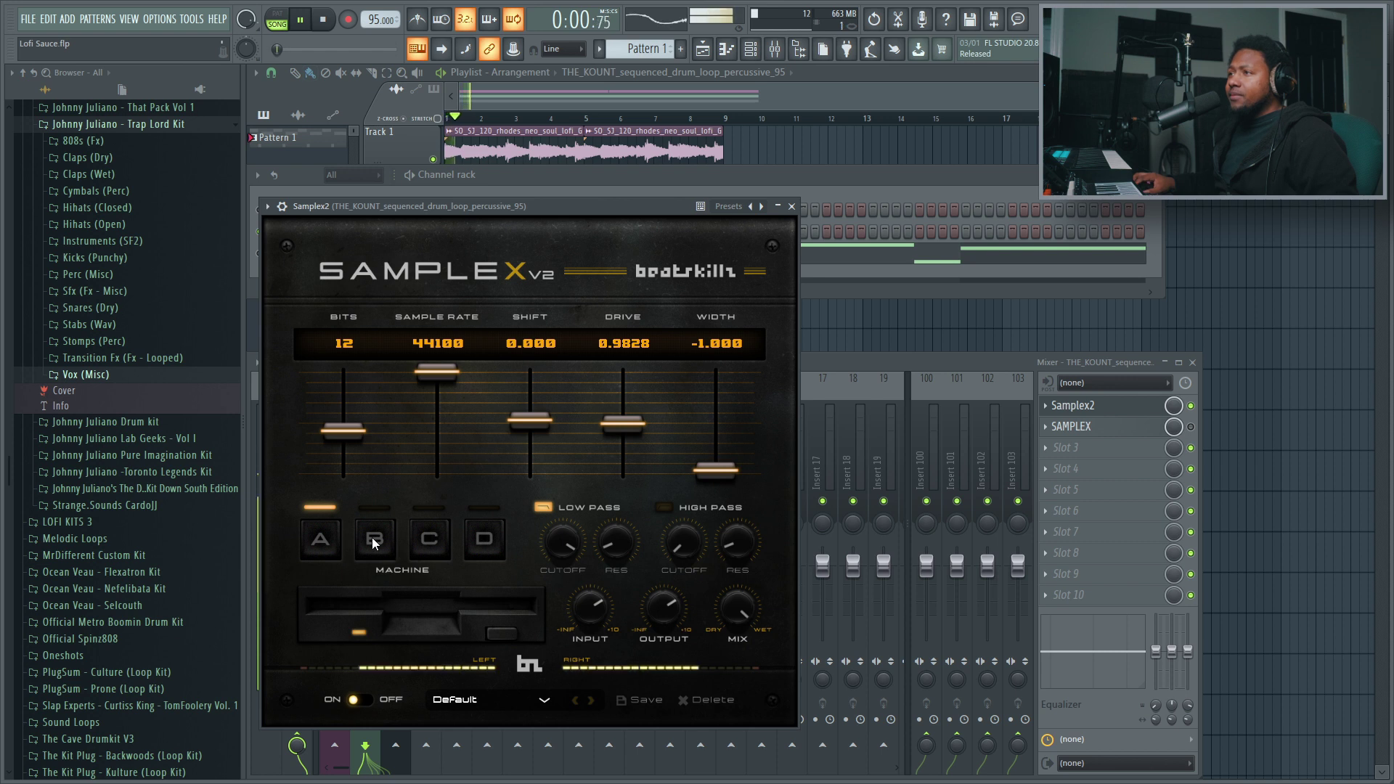
{"action": "left_click", "coordinate": [372, 538]}
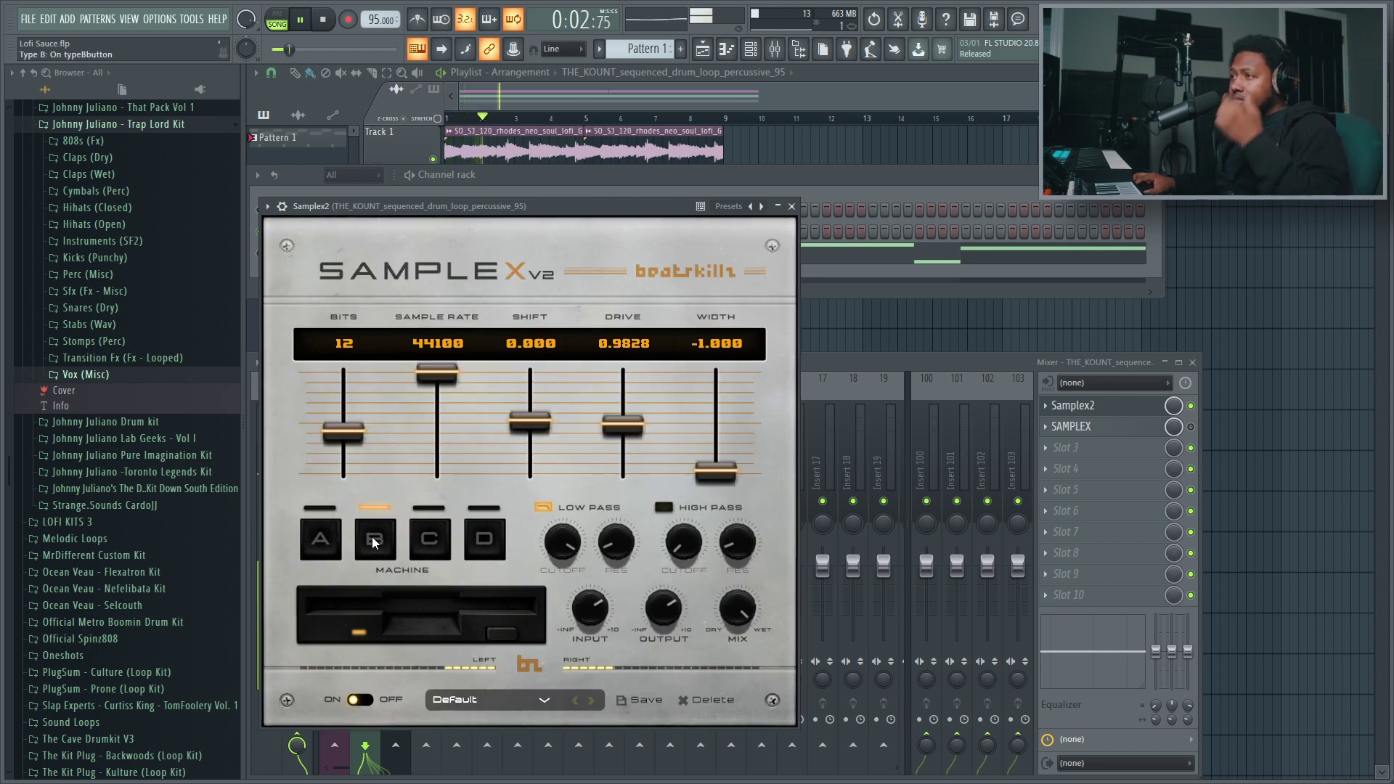
{"action": "left_click", "coordinate": [428, 542]}
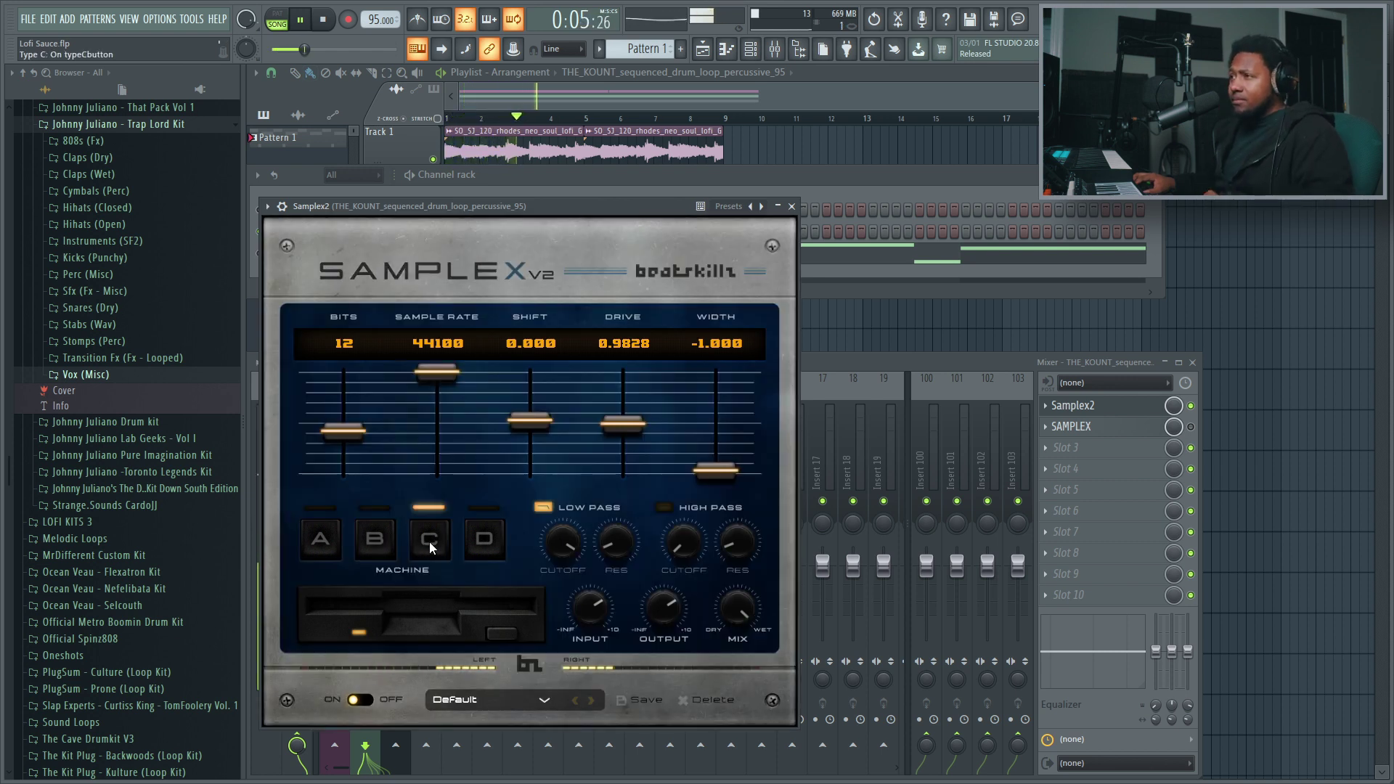
{"action": "left_click", "coordinate": [483, 541]}
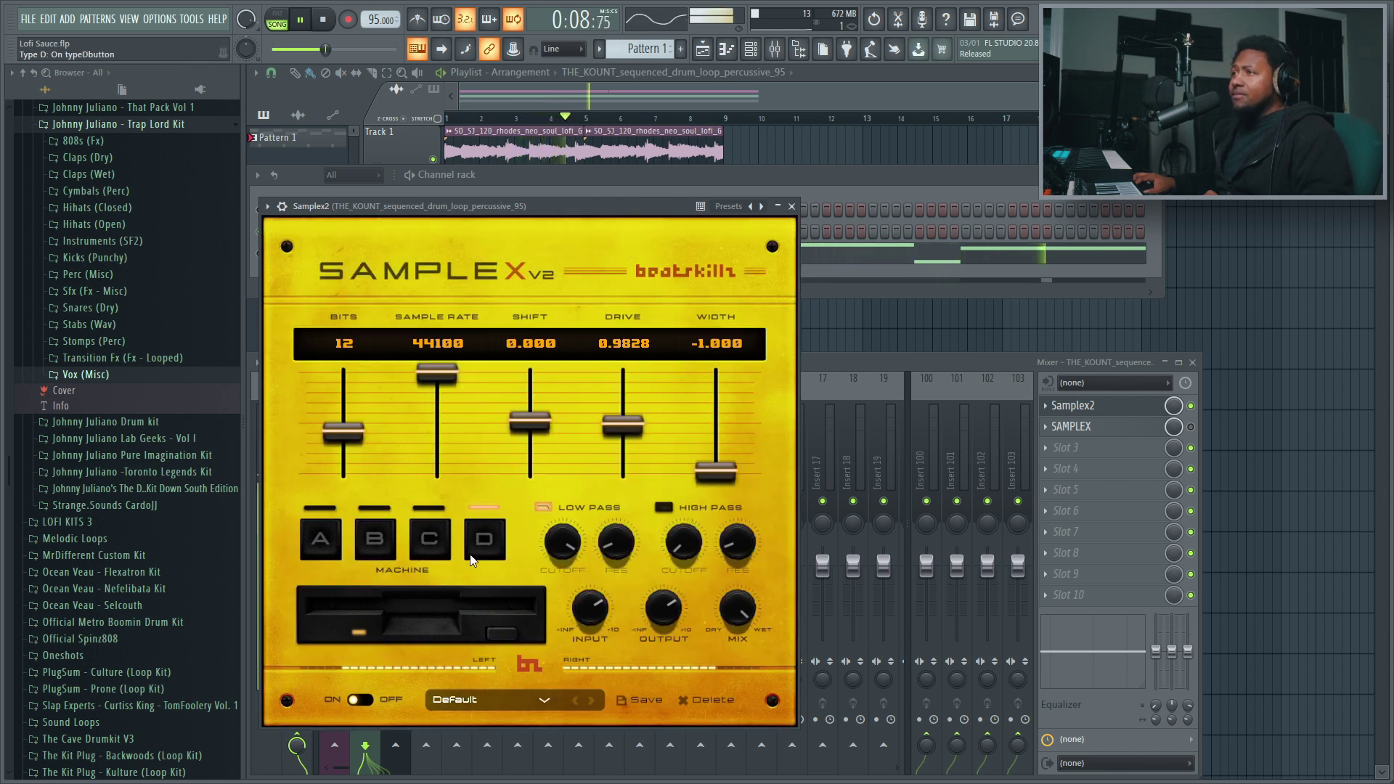
{"action": "left_click", "coordinate": [321, 543]}
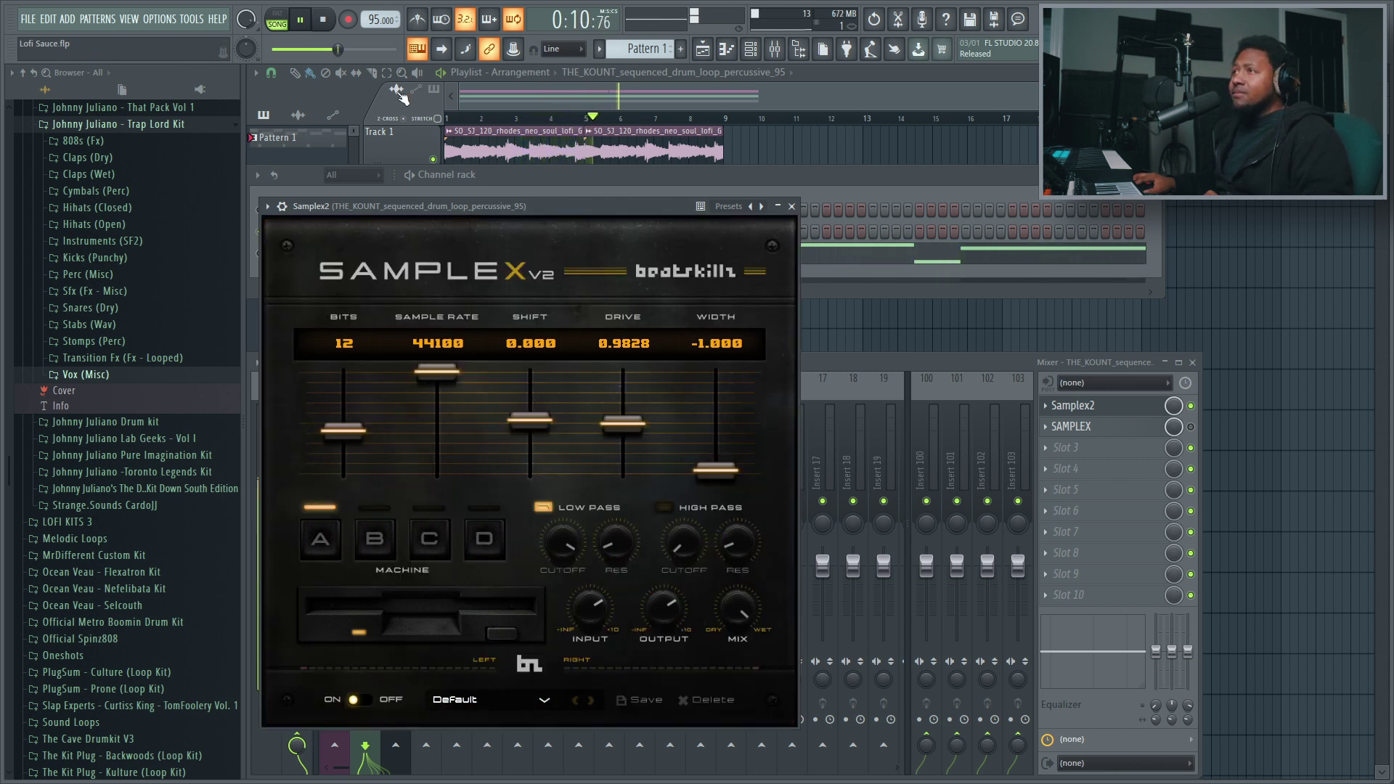
{"action": "left_click", "coordinate": [324, 21]}
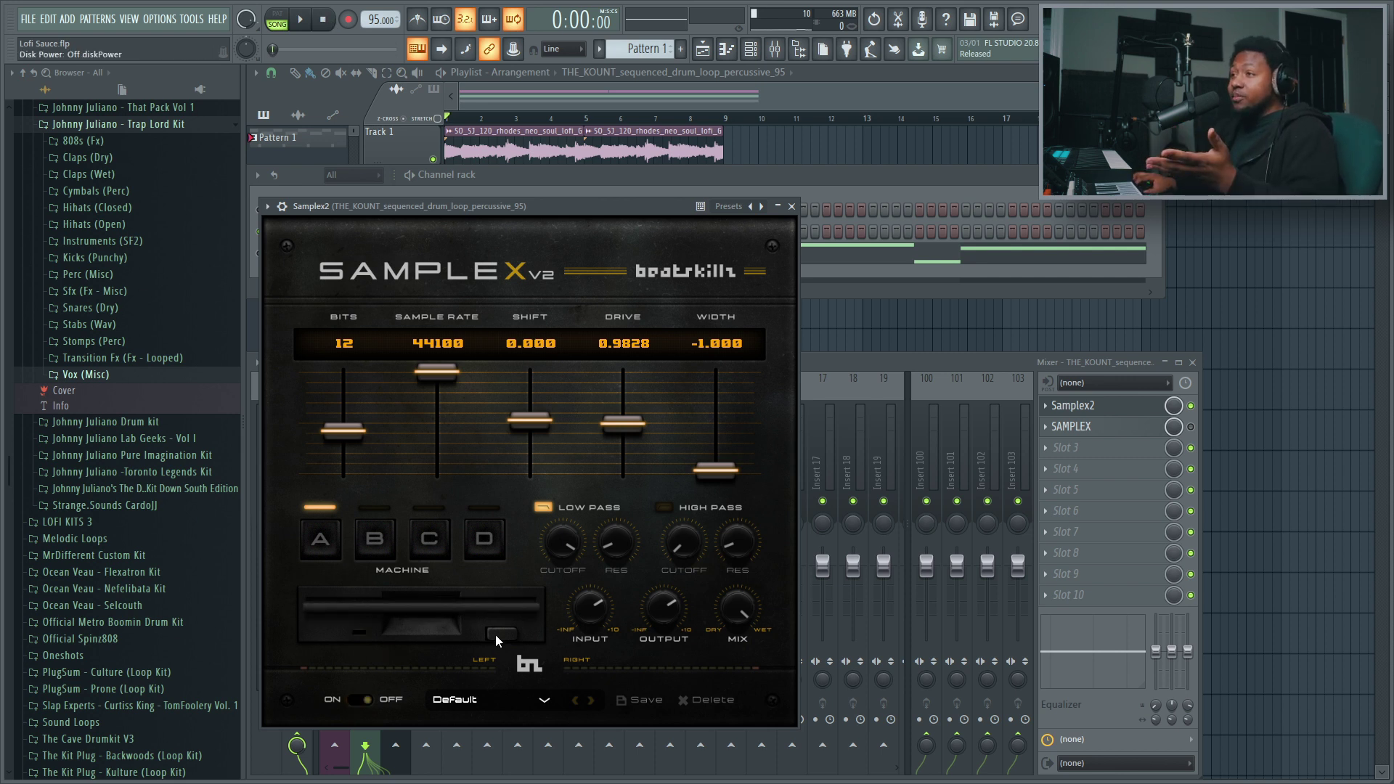
Switch the Samplex2 main power off and back on.
{"action": "left_click", "coordinate": [356, 695]}
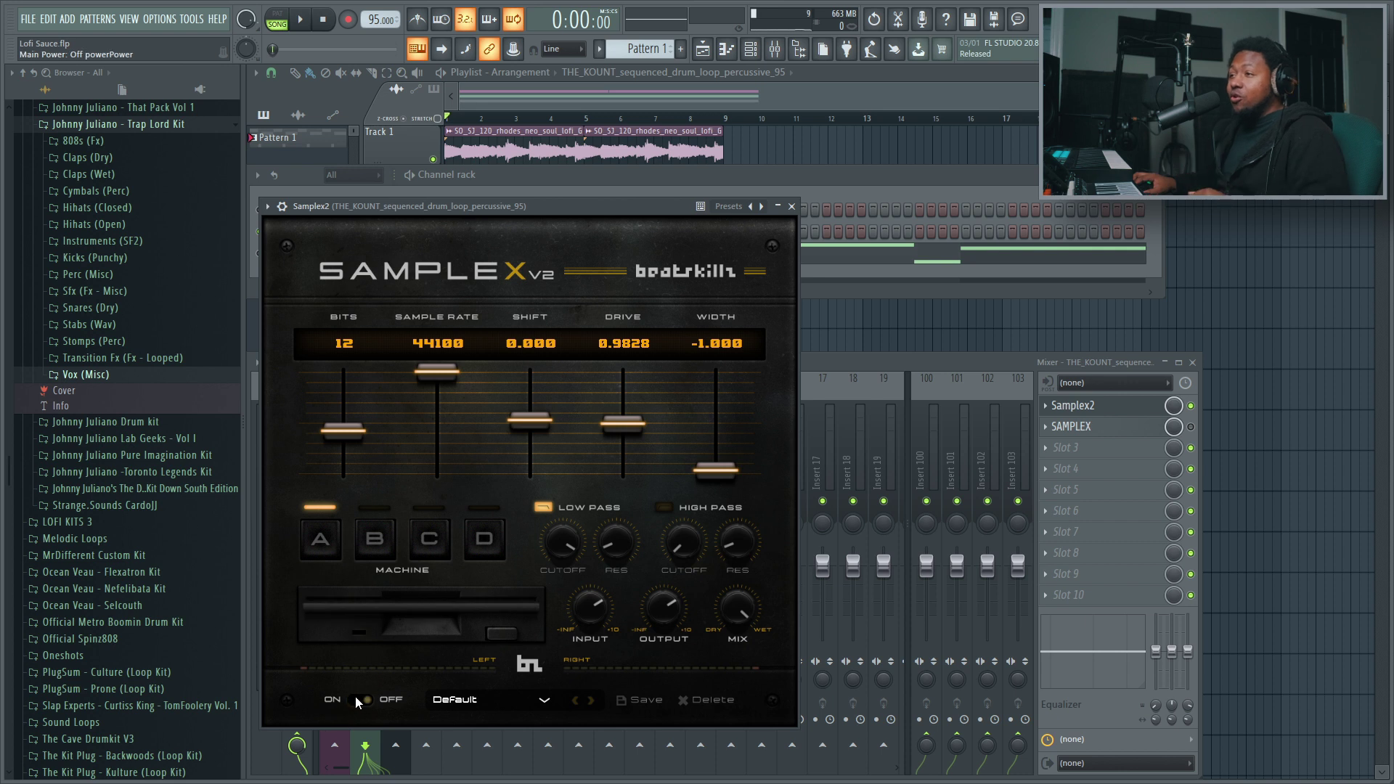
{"action": "left_click", "coordinate": [355, 695]}
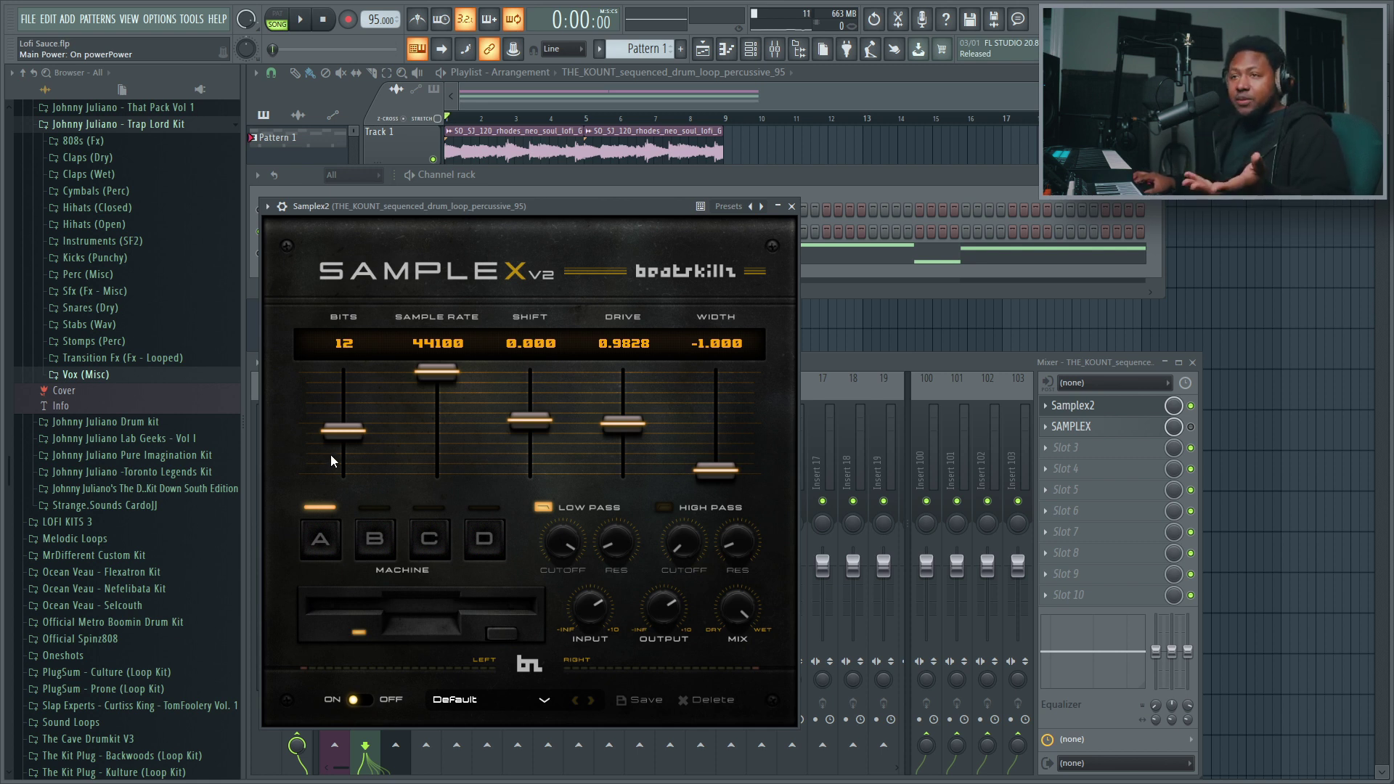
Try the Bits setting at 24 and 4, audition the loop at 4 bits, and return Bits to 12.
{"action": "left_click_drag", "start_coordinate": [348, 438], "coordinate": [353, 280]}
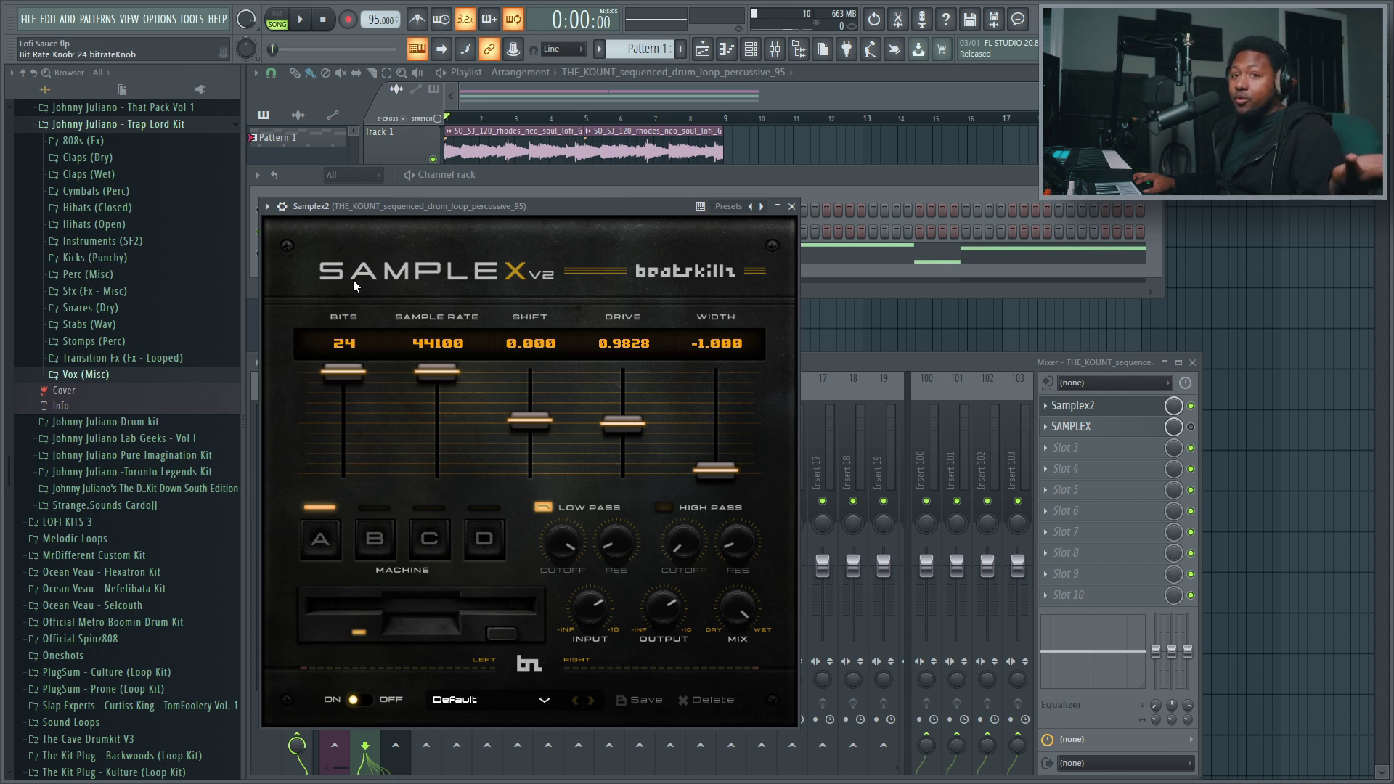
{"action": "left_click_drag", "start_coordinate": [344, 372], "coordinate": [365, 603]}
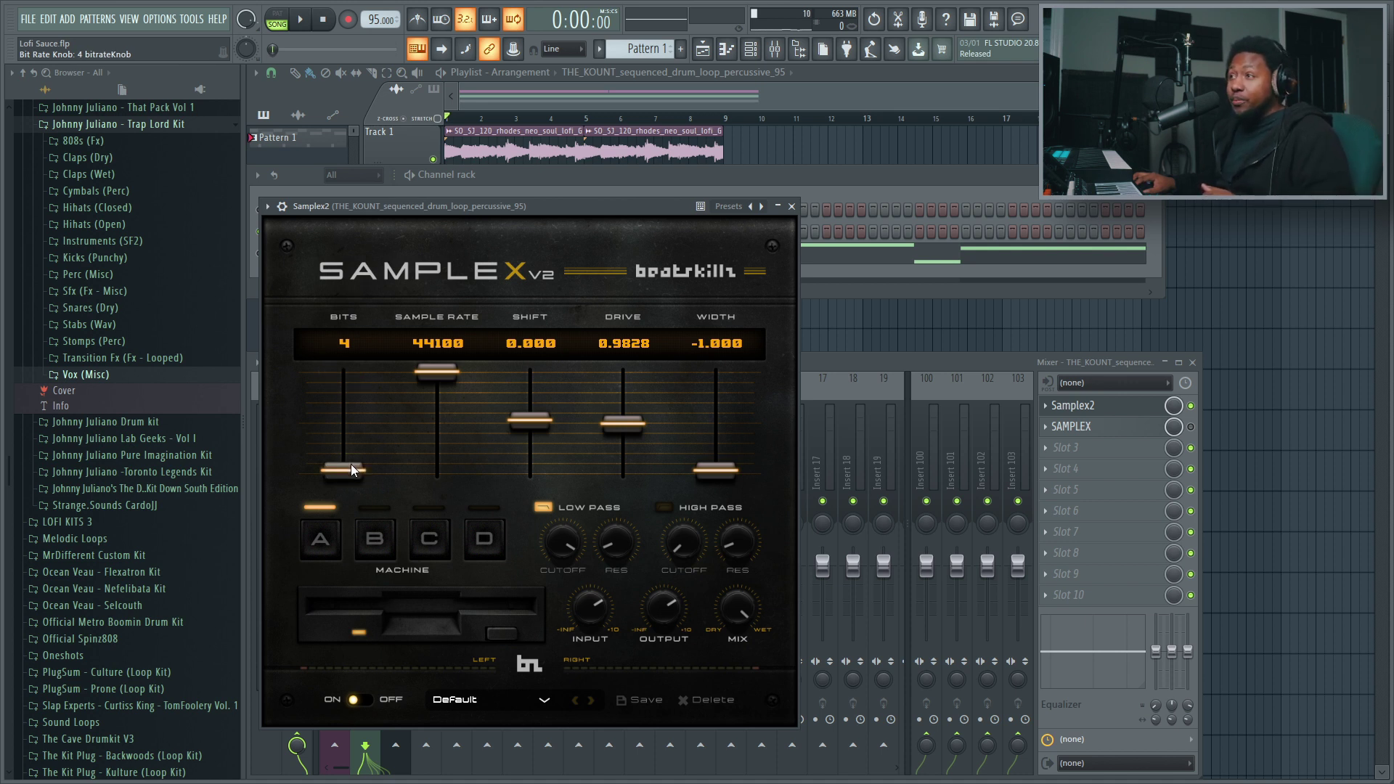
{"action": "key", "text": "space"}
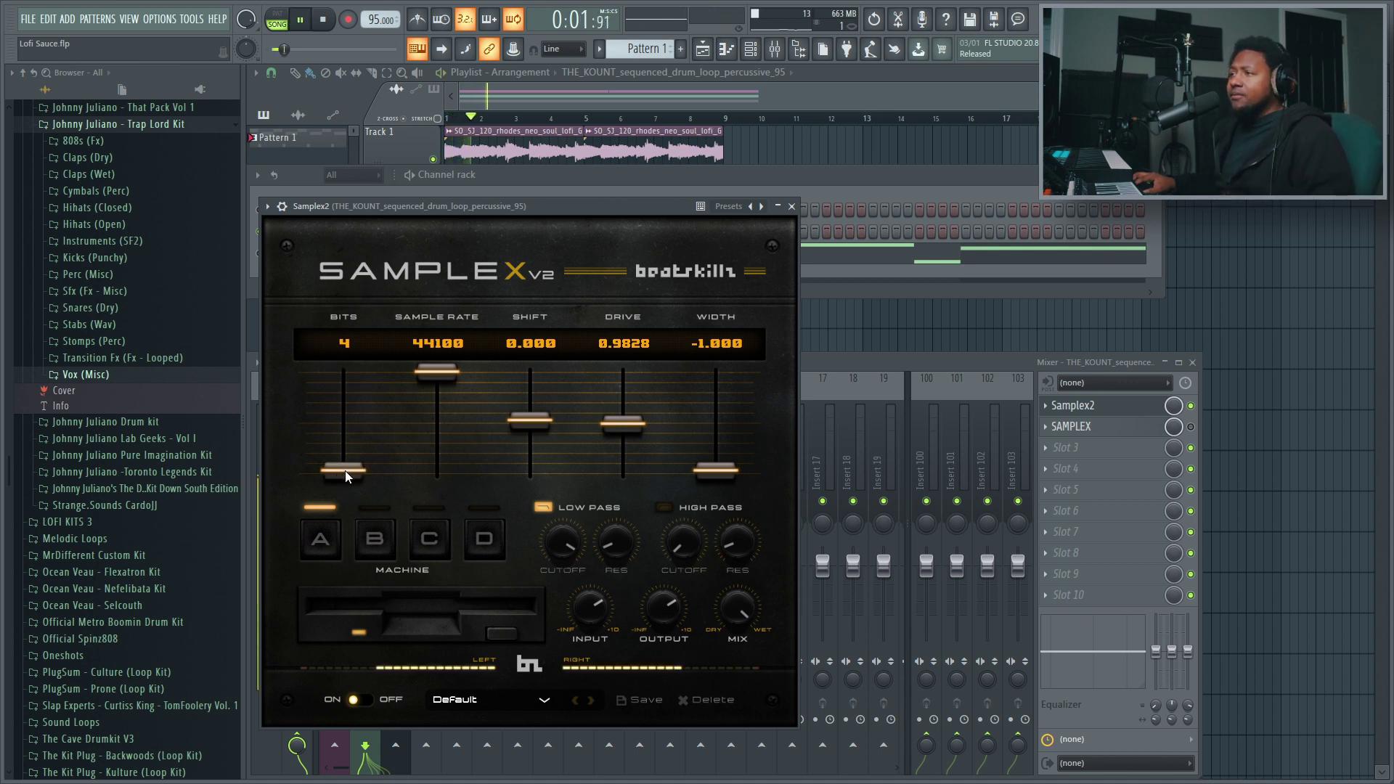
{"action": "left_click_drag", "start_coordinate": [345, 471], "coordinate": [378, 396]}
{"action": "left_click", "coordinate": [330, 21]}
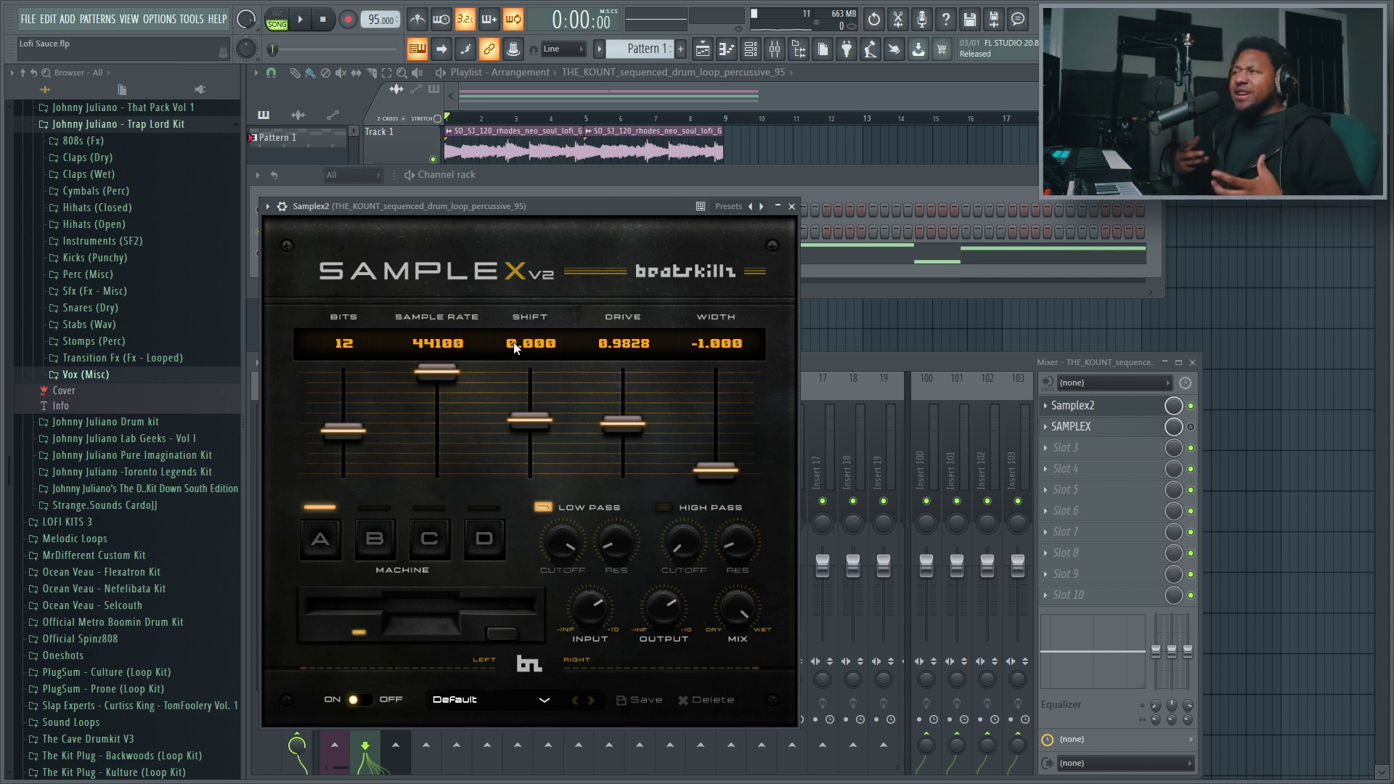
Switch to machine C and, with the loop playing, set Sample Rate to about 16651 and Shift to about -0.192.
{"action": "left_click", "coordinate": [443, 550]}
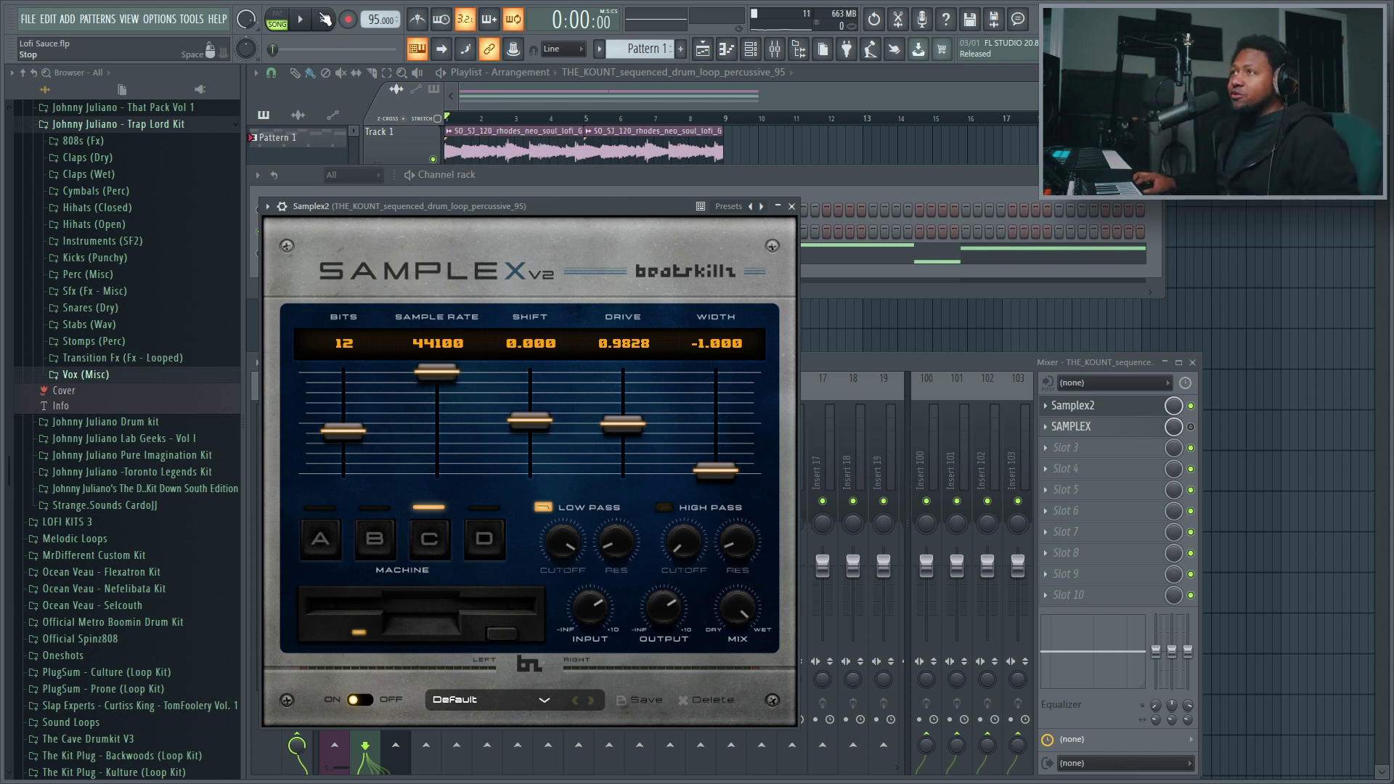
{"action": "left_click", "coordinate": [300, 19]}
{"action": "left_click_drag", "start_coordinate": [459, 367], "coordinate": [460, 494]}
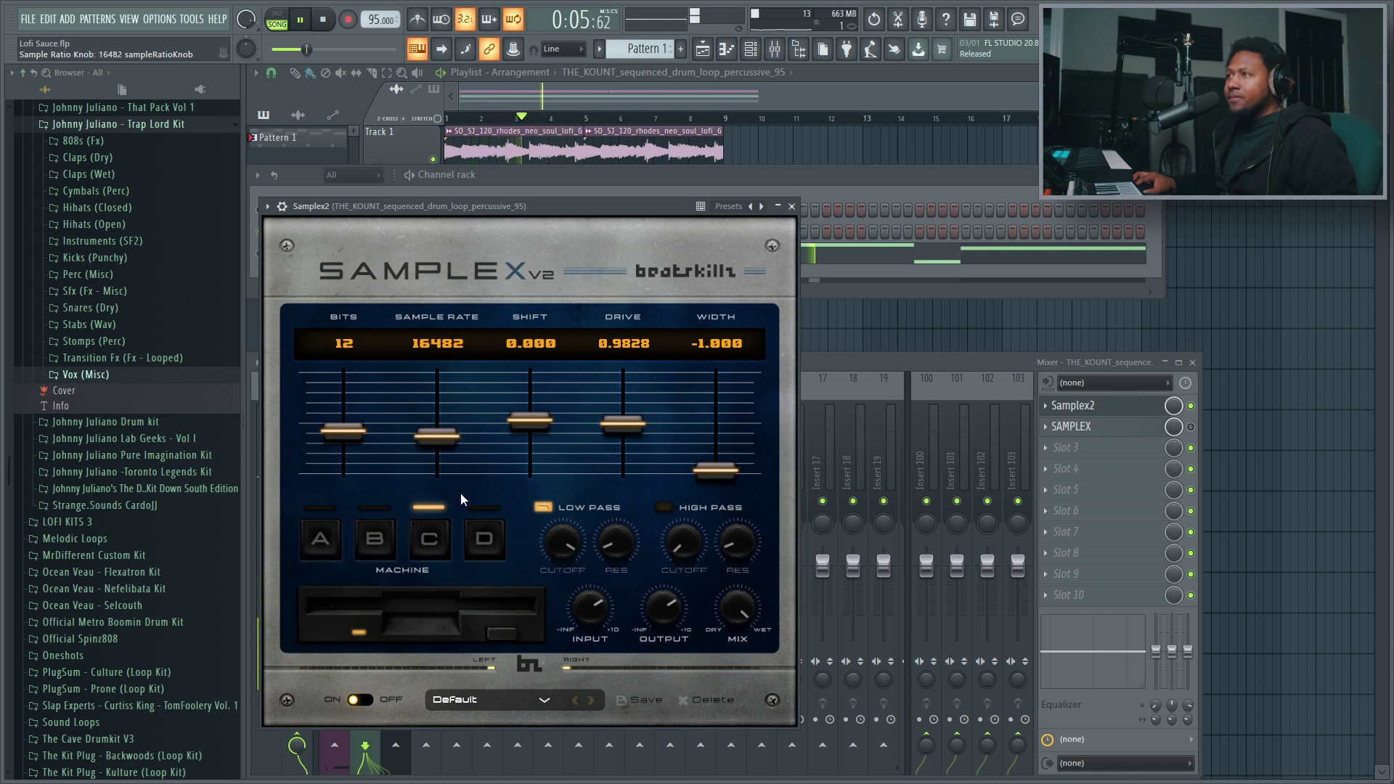
{"action": "mouse_move", "coordinate": [530, 420]}
{"action": "left_mouse_down"}
{"action": "mouse_move", "coordinate": [530, 379]}
{"action": "mouse_move", "coordinate": [542, 441]}
{"action": "mouse_move", "coordinate": [542, 427]}
{"action": "left_mouse_up"}
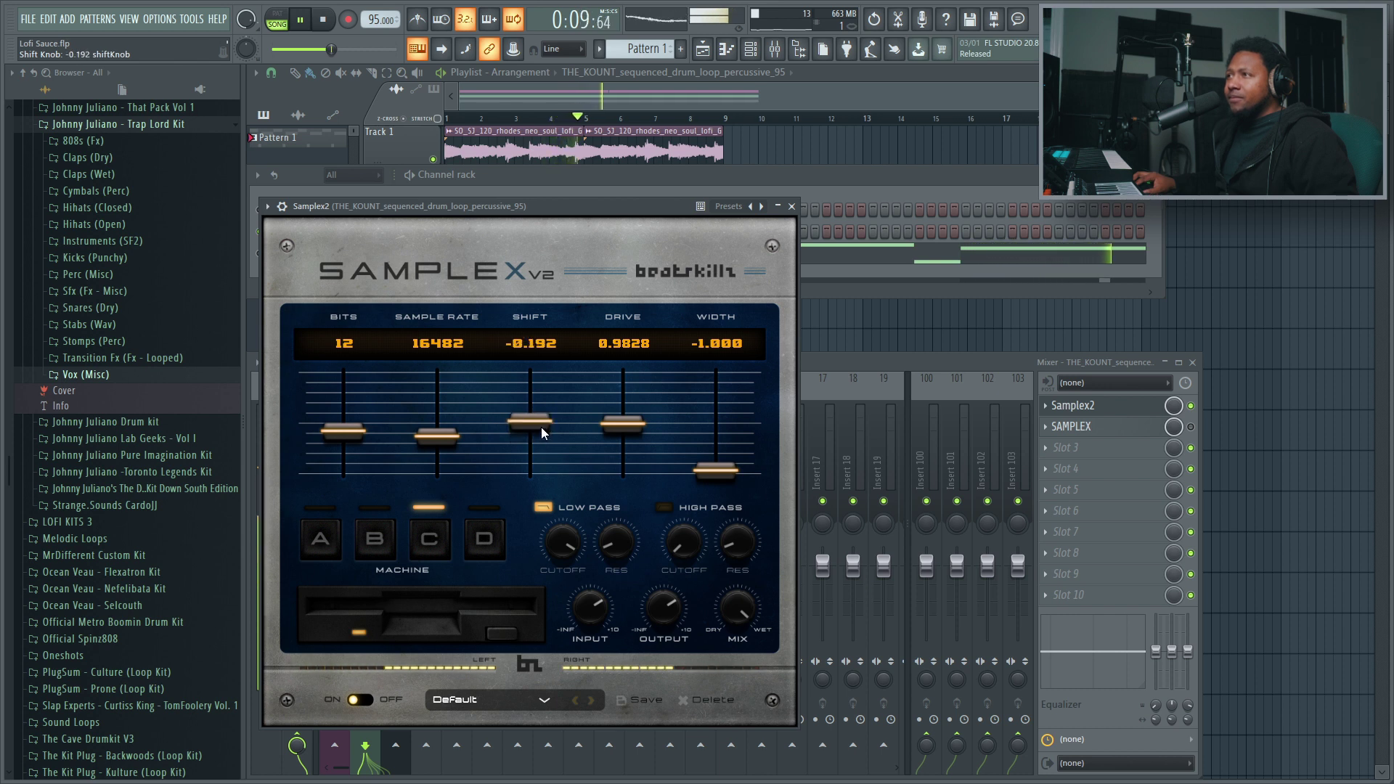
{"action": "left_click_drag", "start_coordinate": [451, 437], "coordinate": [452, 436]}
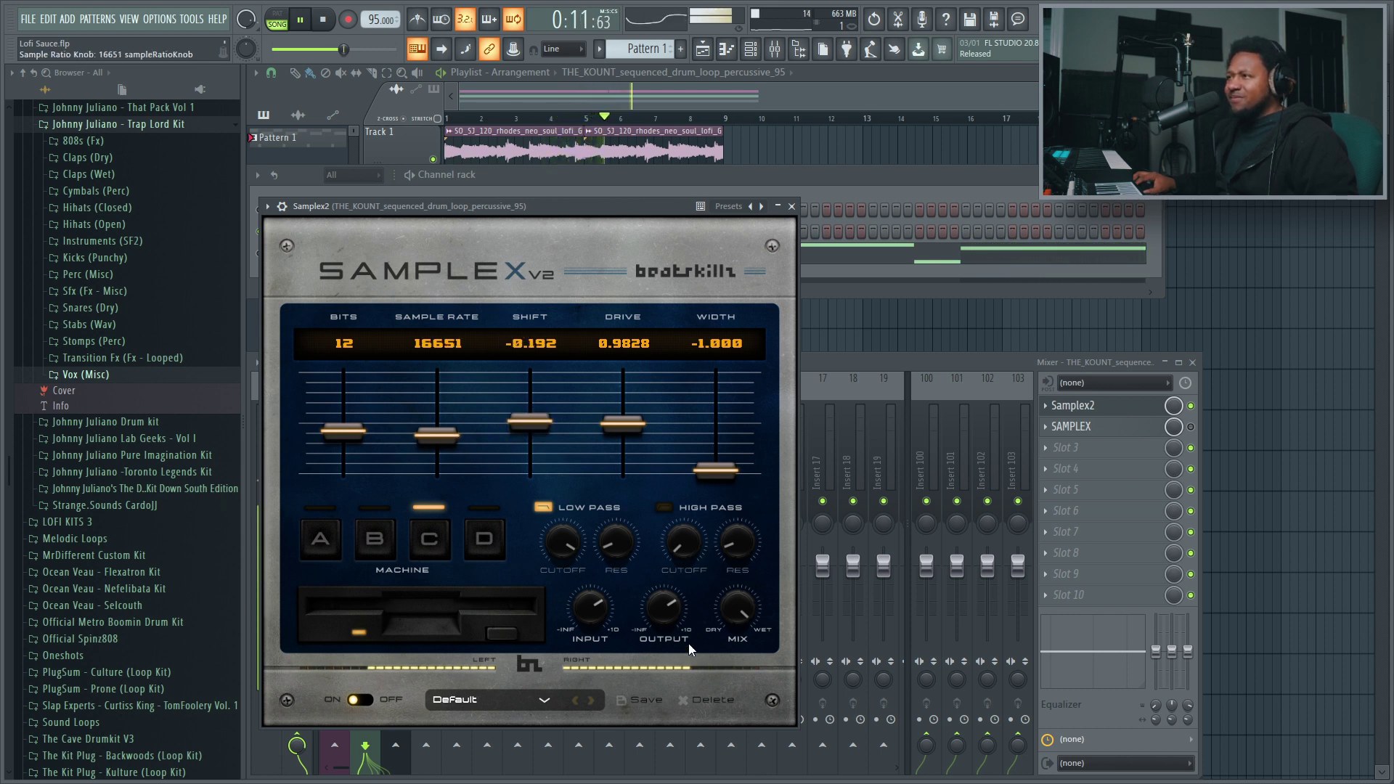
Compare the loop with Samplex2 bypassed and re-enabled at the reduced sample rate, and stop playback.
{"action": "left_click", "coordinate": [1190, 406]}
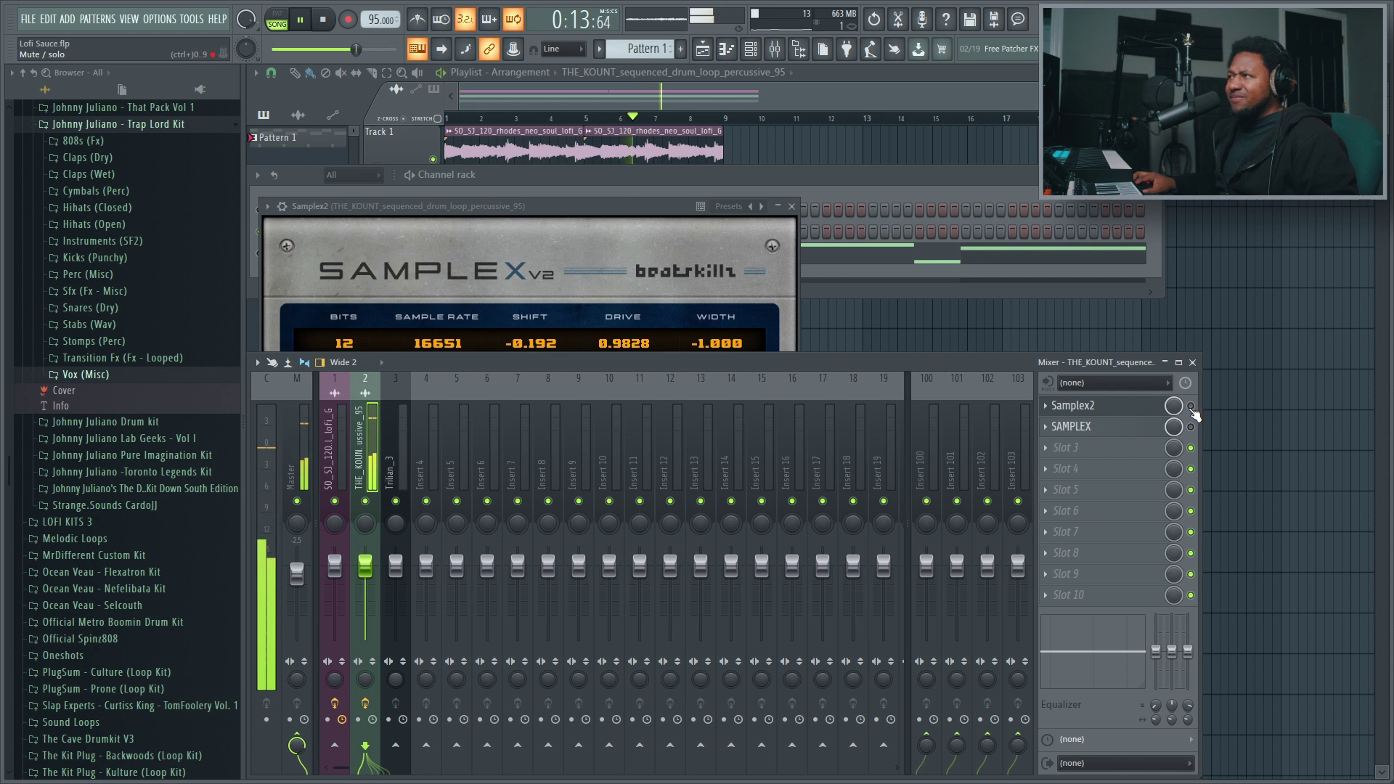
{"action": "left_click", "coordinate": [1191, 406]}
{"action": "left_click", "coordinate": [551, 230]}
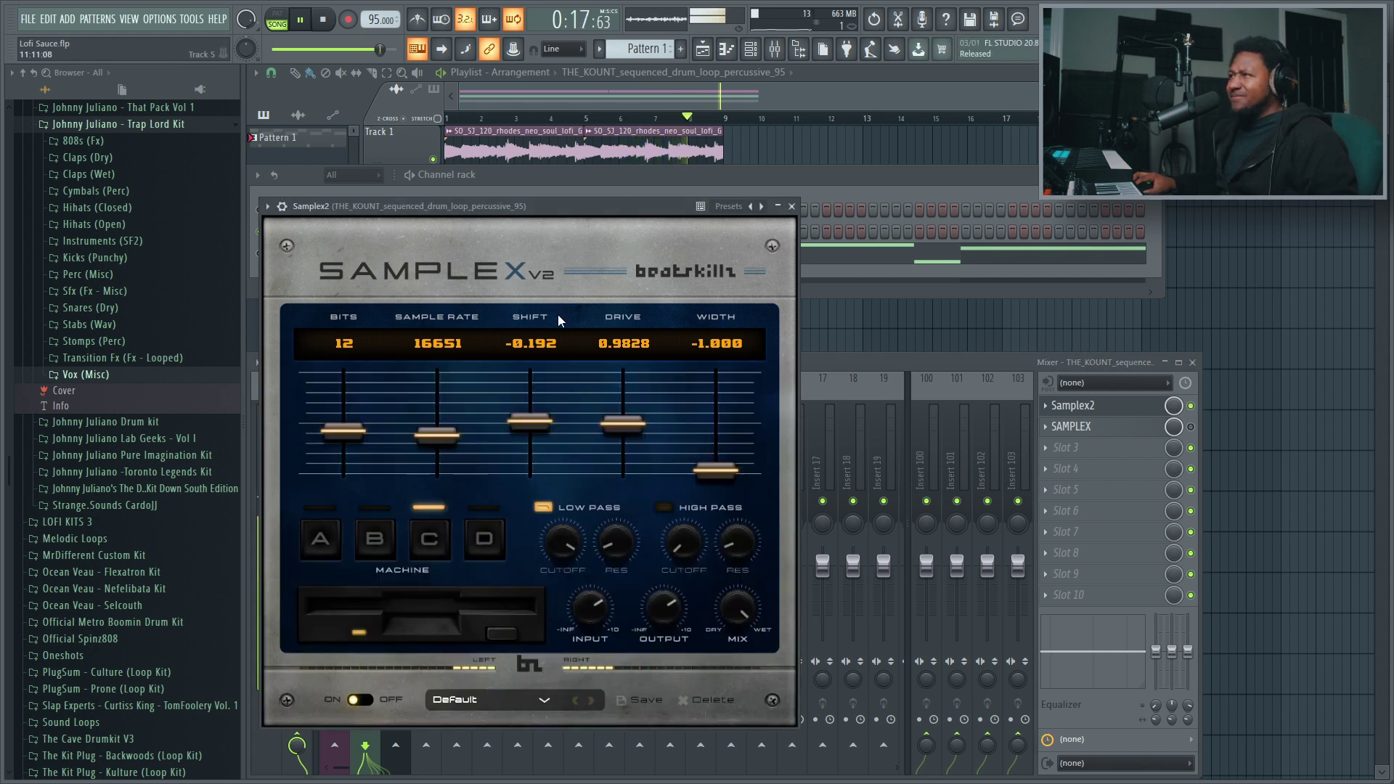
{"action": "key", "text": "space"}
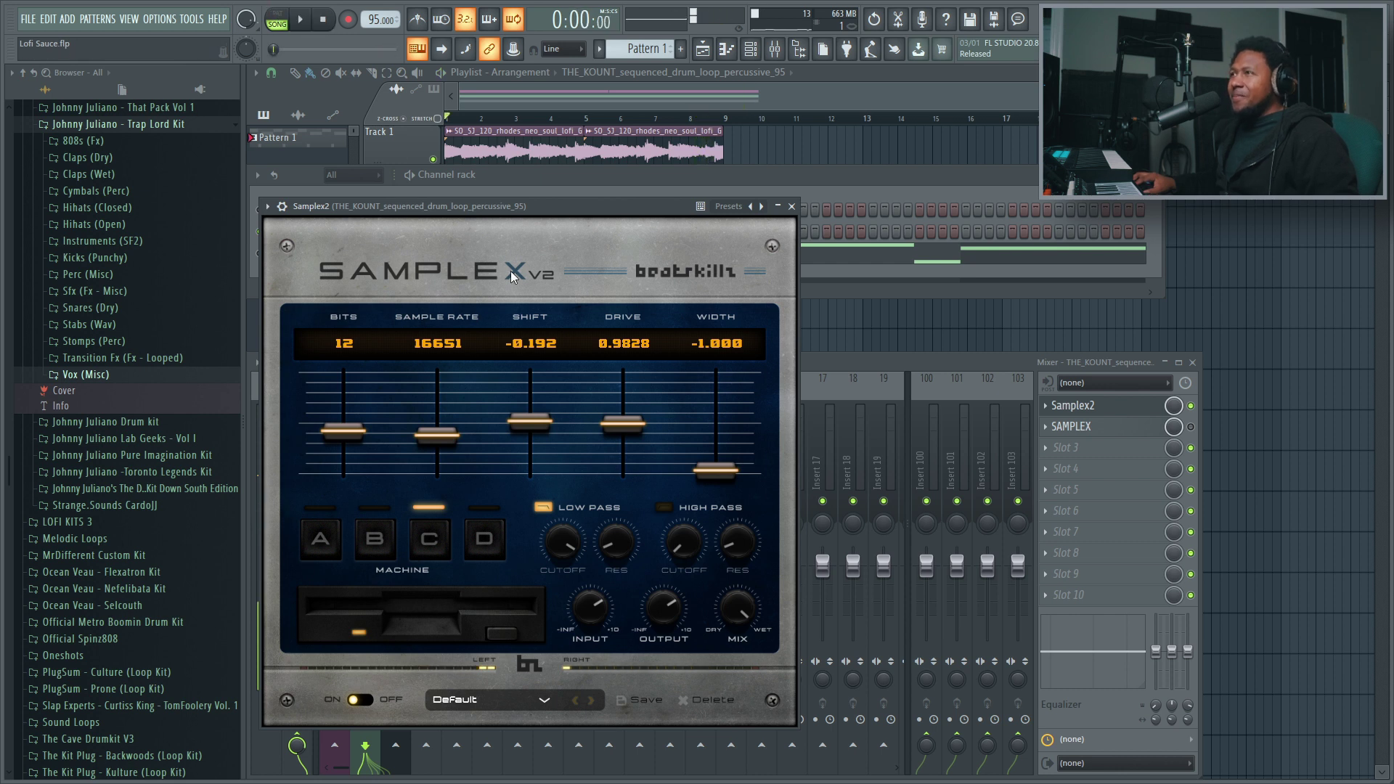
Reset Shift to 0.000 and Sample Rate to 44100, and lower Drive to 0.0000.
{"action": "double_click", "coordinate": [530, 425]}
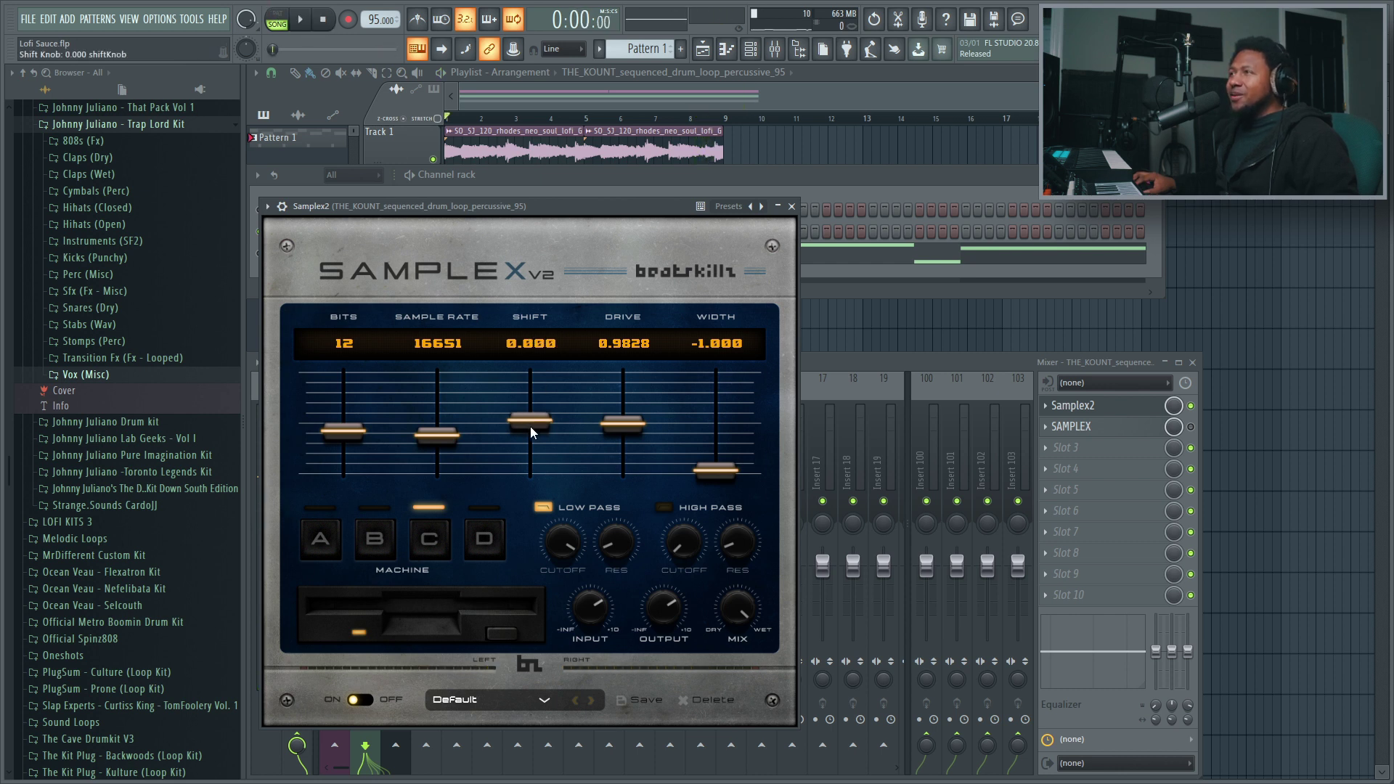
{"action": "double_click", "coordinate": [438, 434]}
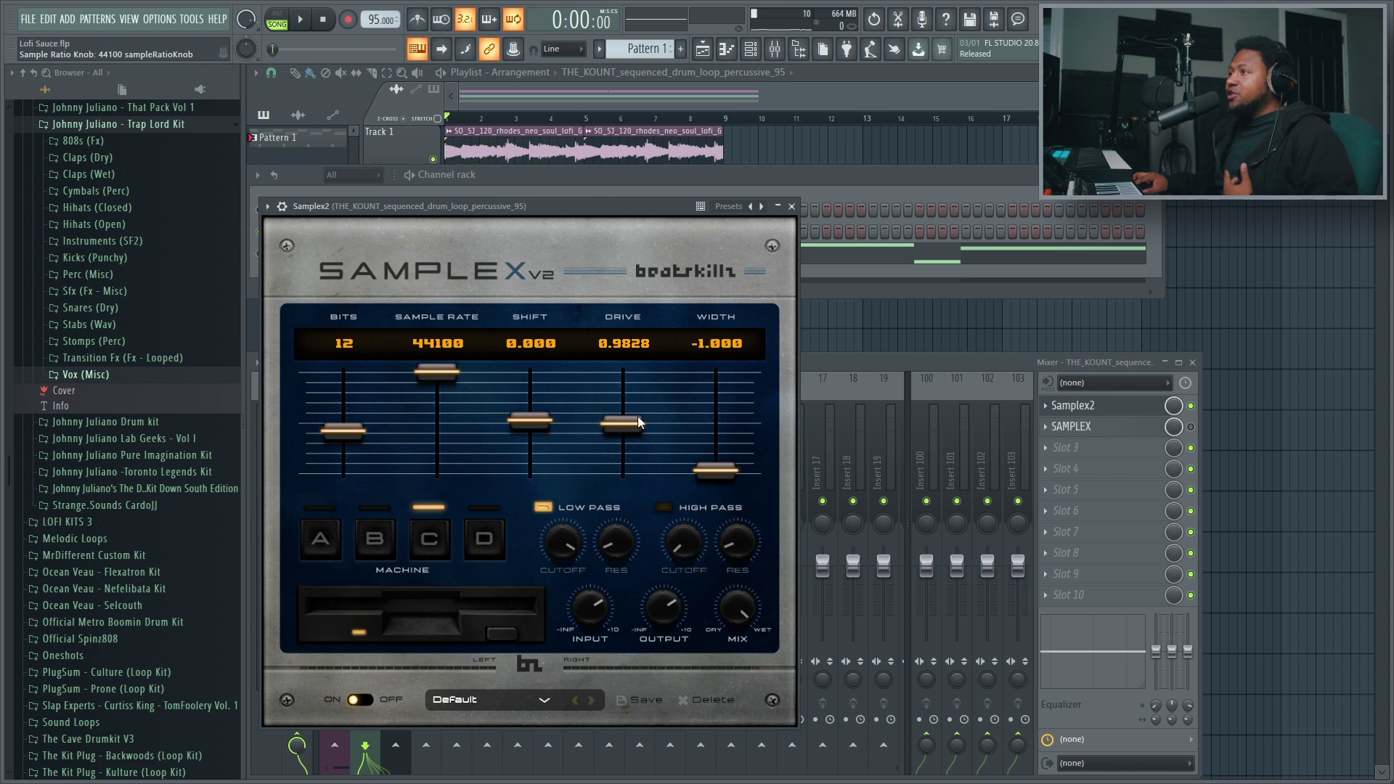
{"action": "left_click_drag", "start_coordinate": [638, 416], "coordinate": [637, 541]}
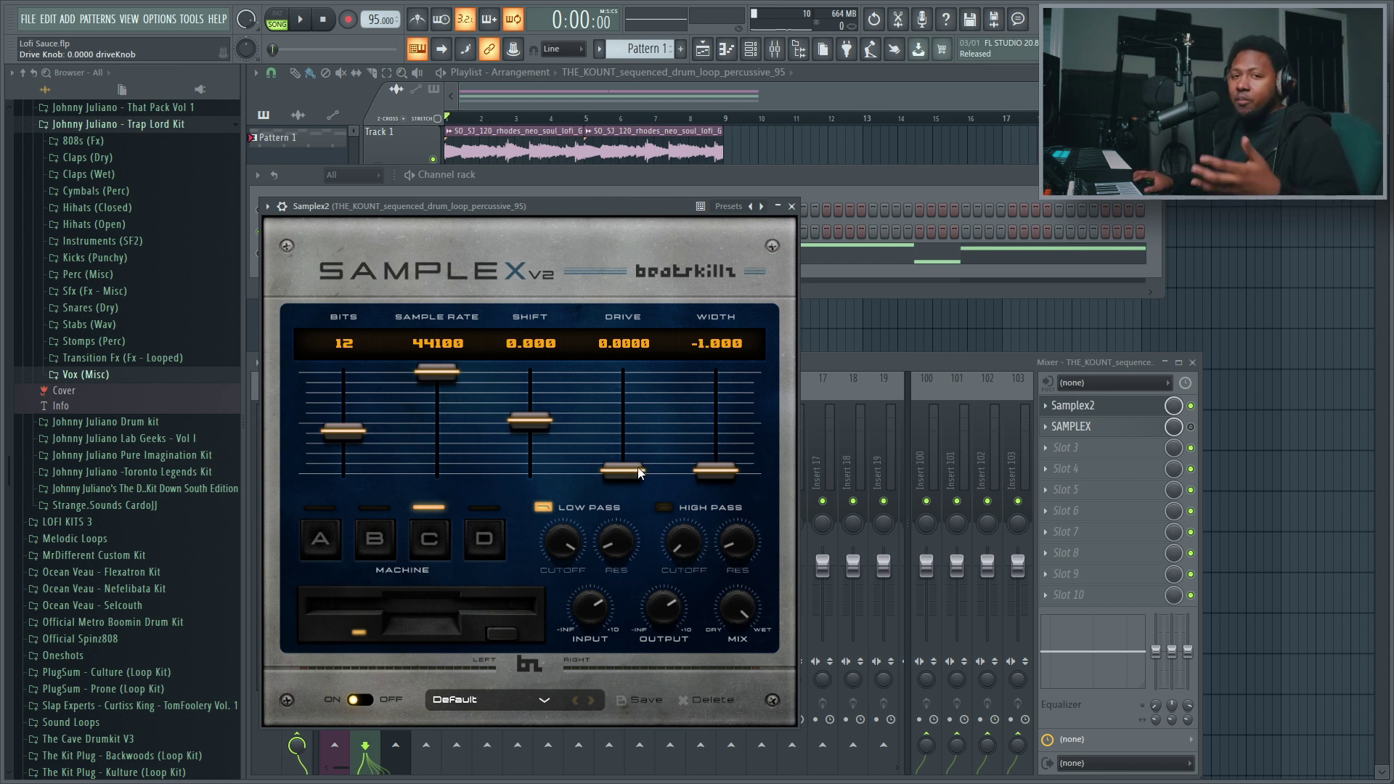
Raise Drive to 2.1000, start the loop, and compare it through machines B, A, C and D.
{"action": "left_click_drag", "start_coordinate": [638, 467], "coordinate": [619, 267]}
{"action": "key", "text": "space"}
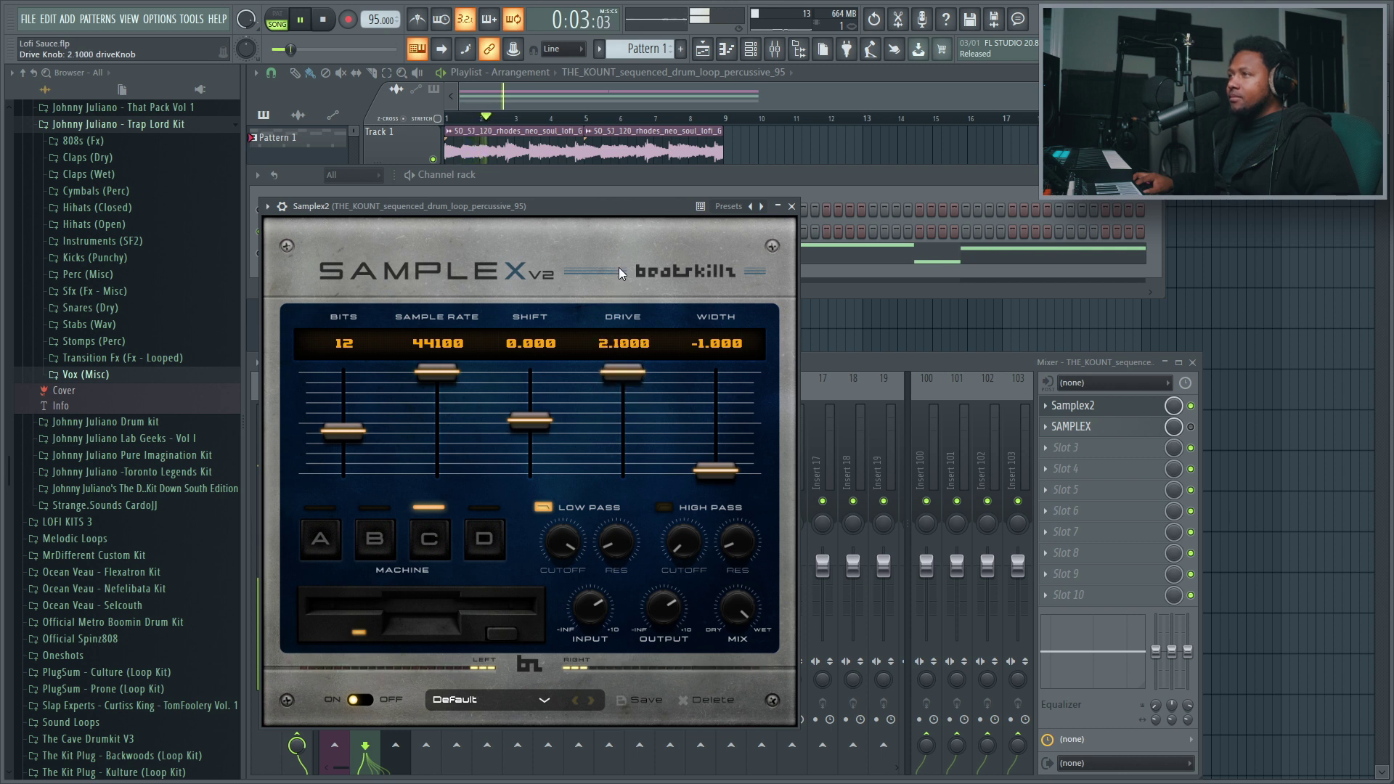
{"action": "left_click", "coordinate": [367, 546]}
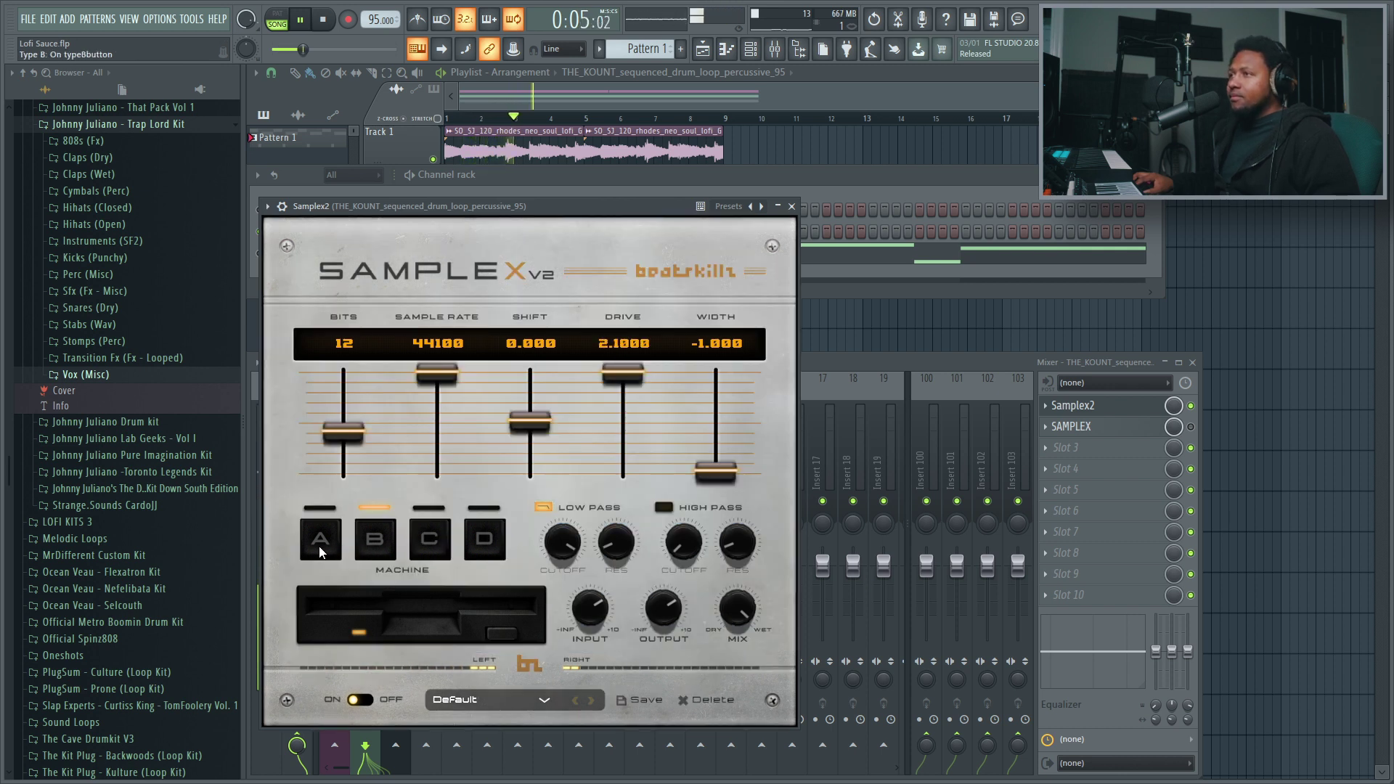
{"action": "left_click", "coordinate": [320, 546]}
{"action": "left_click", "coordinate": [374, 544]}
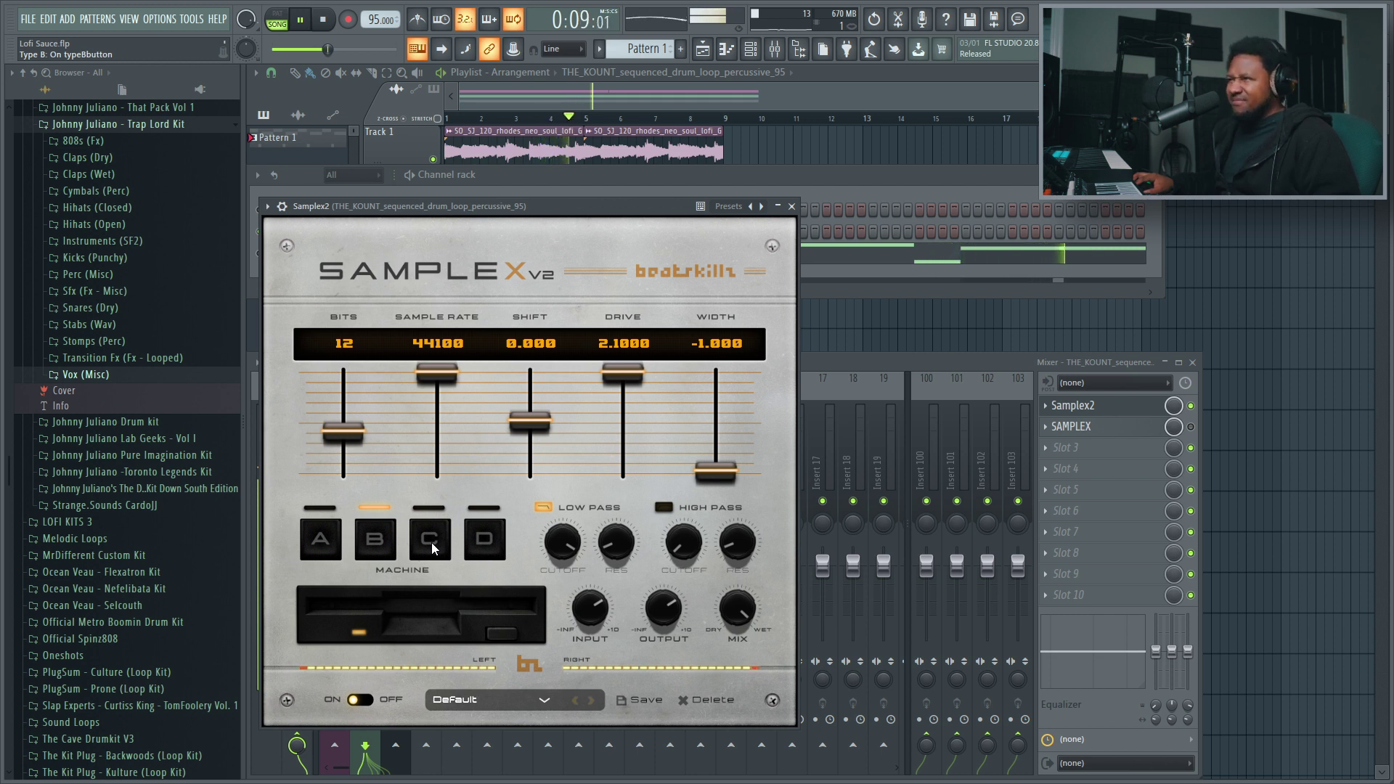
{"action": "left_click", "coordinate": [431, 546]}
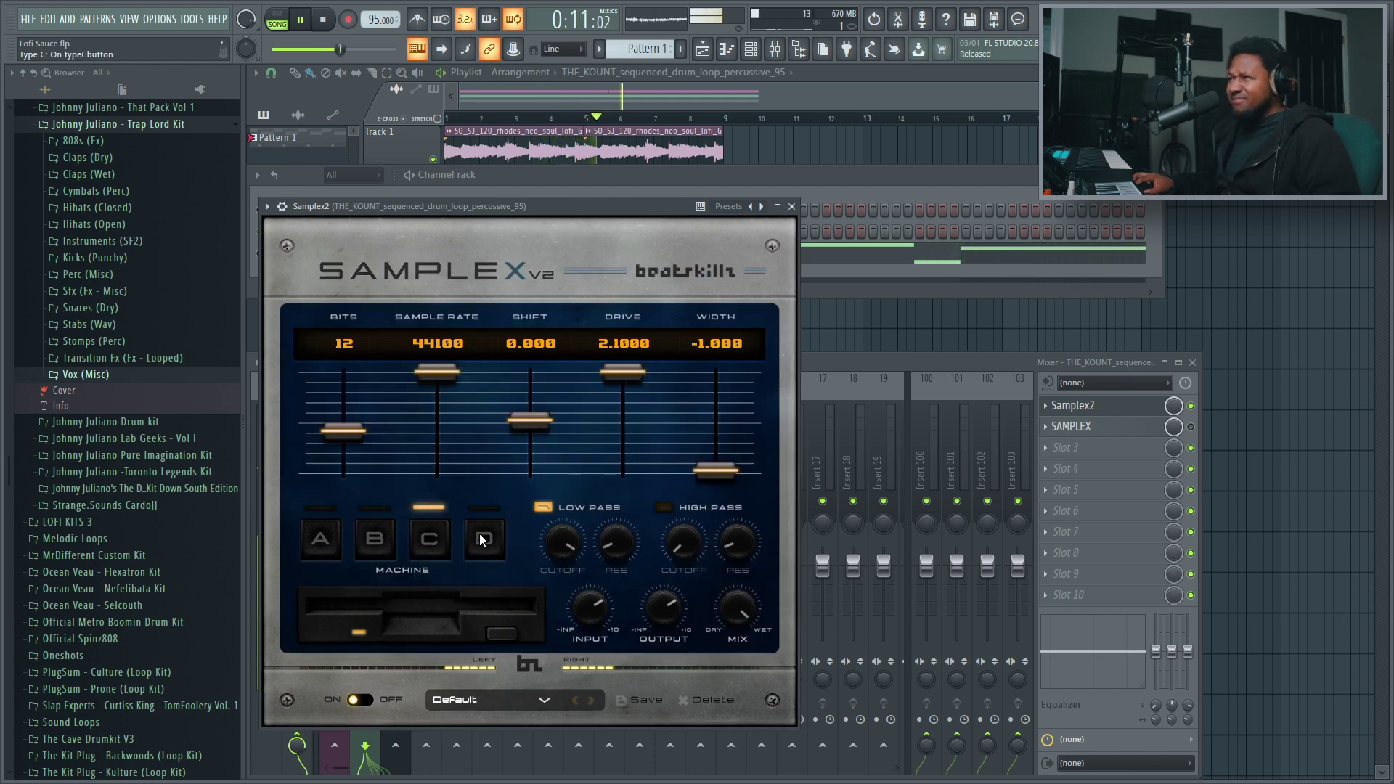
{"action": "left_click", "coordinate": [482, 538]}
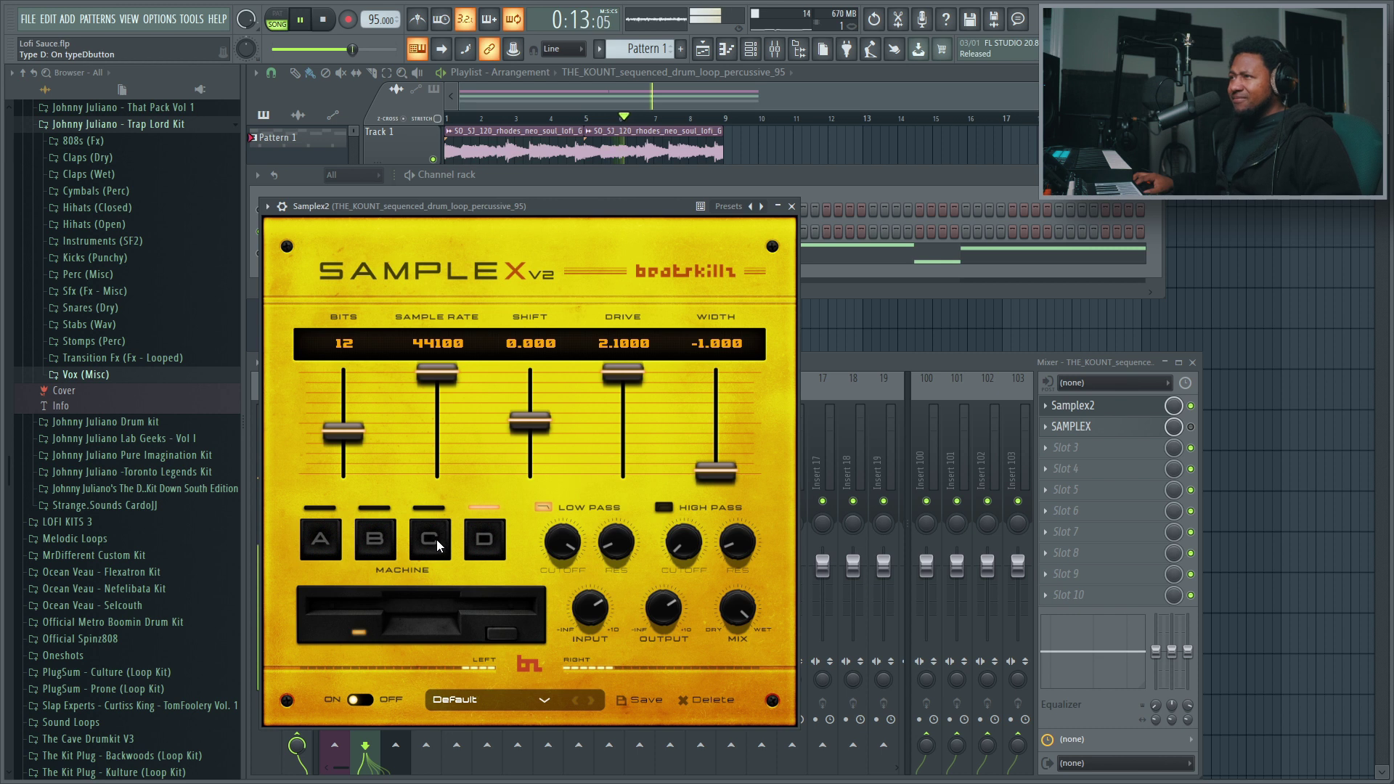
Return to machine C, lower Drive to 0.9492, and stop playback after auditioning it.
{"action": "left_click", "coordinate": [438, 546]}
{"action": "mouse_move", "coordinate": [636, 382]}
{"action": "left_mouse_down"}
{"action": "mouse_move", "coordinate": [620, 501]}
{"action": "mouse_move", "coordinate": [571, 494]}
{"action": "mouse_move", "coordinate": [630, 468]}
{"action": "mouse_move", "coordinate": [624, 397]}
{"action": "left_mouse_up"}
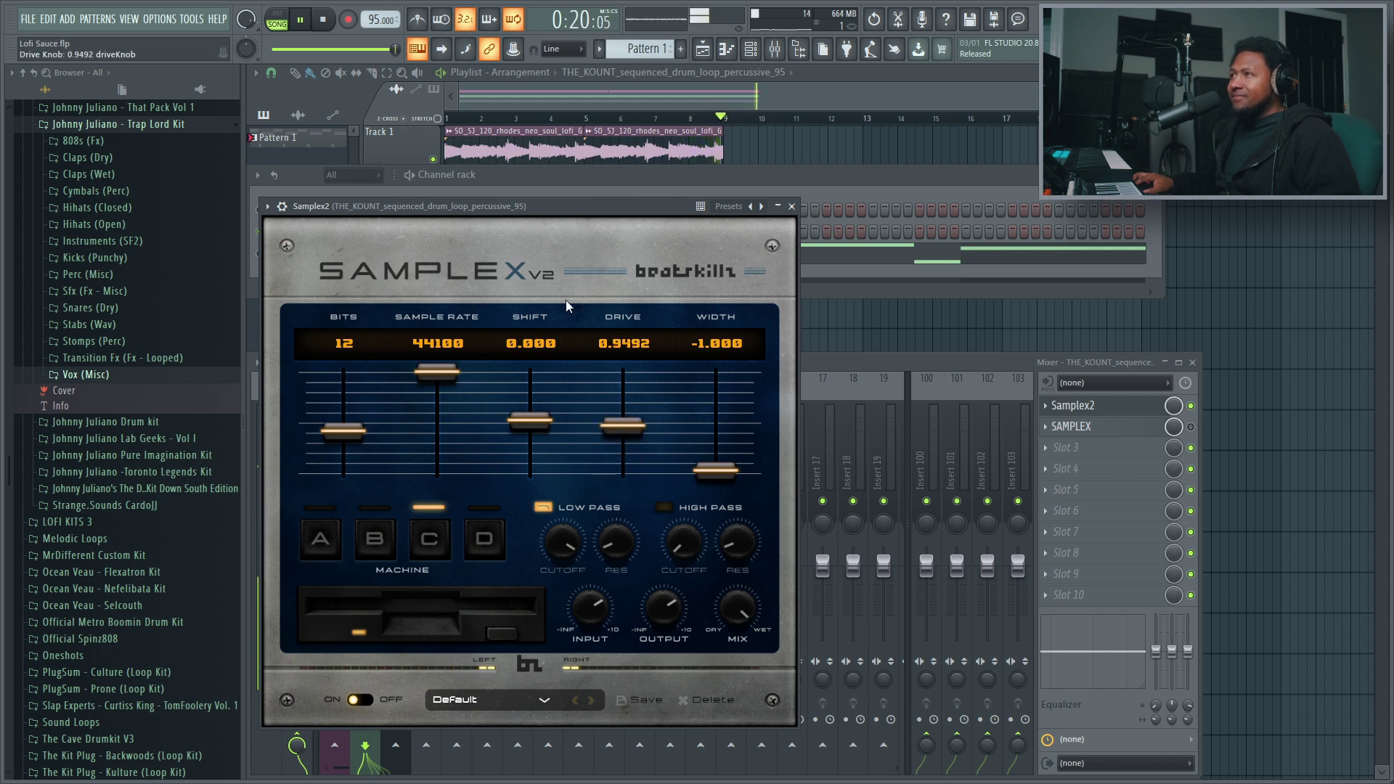
{"action": "left_click", "coordinate": [324, 21]}
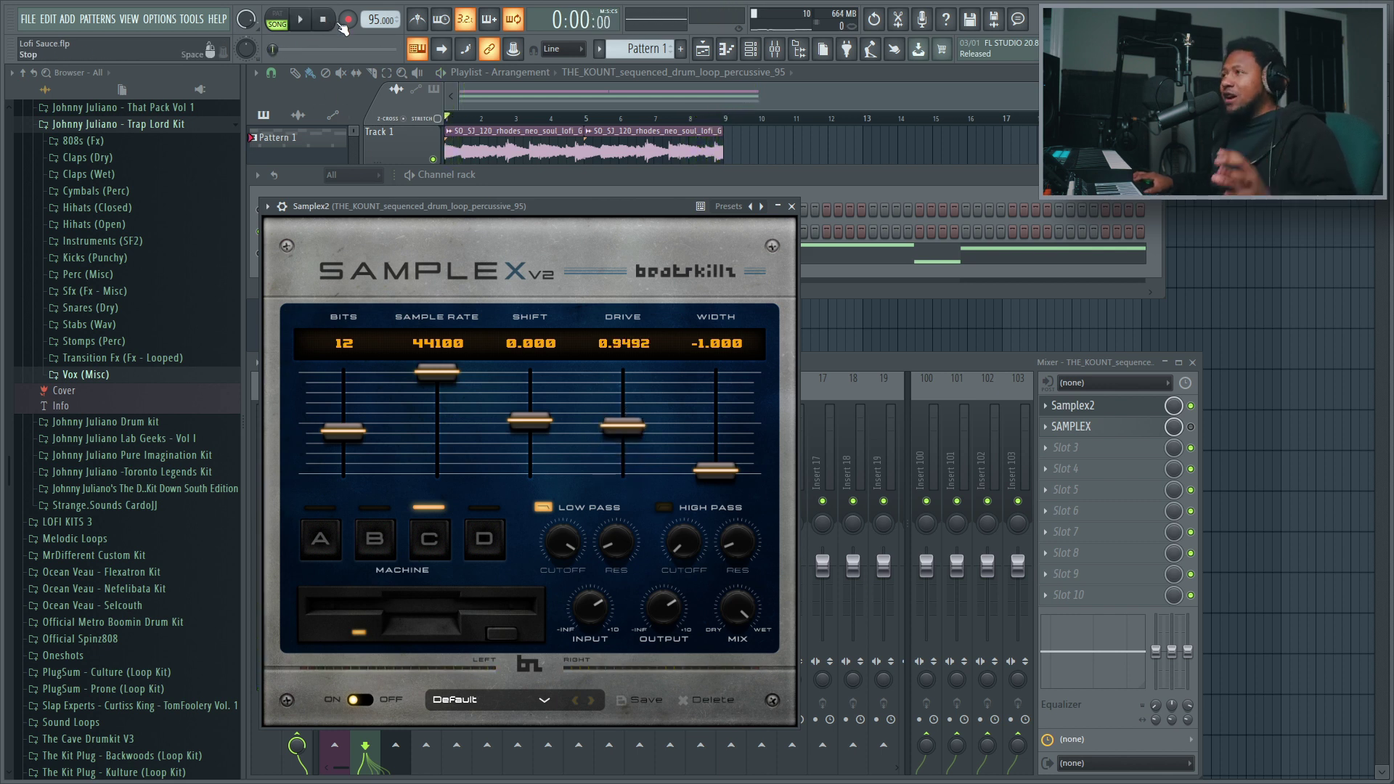
Reset the Width fader to its center value of 0.000.
{"action": "left_click_drag", "start_coordinate": [714, 474], "coordinate": [723, 595]}
{"action": "double_click", "coordinate": [713, 473]}
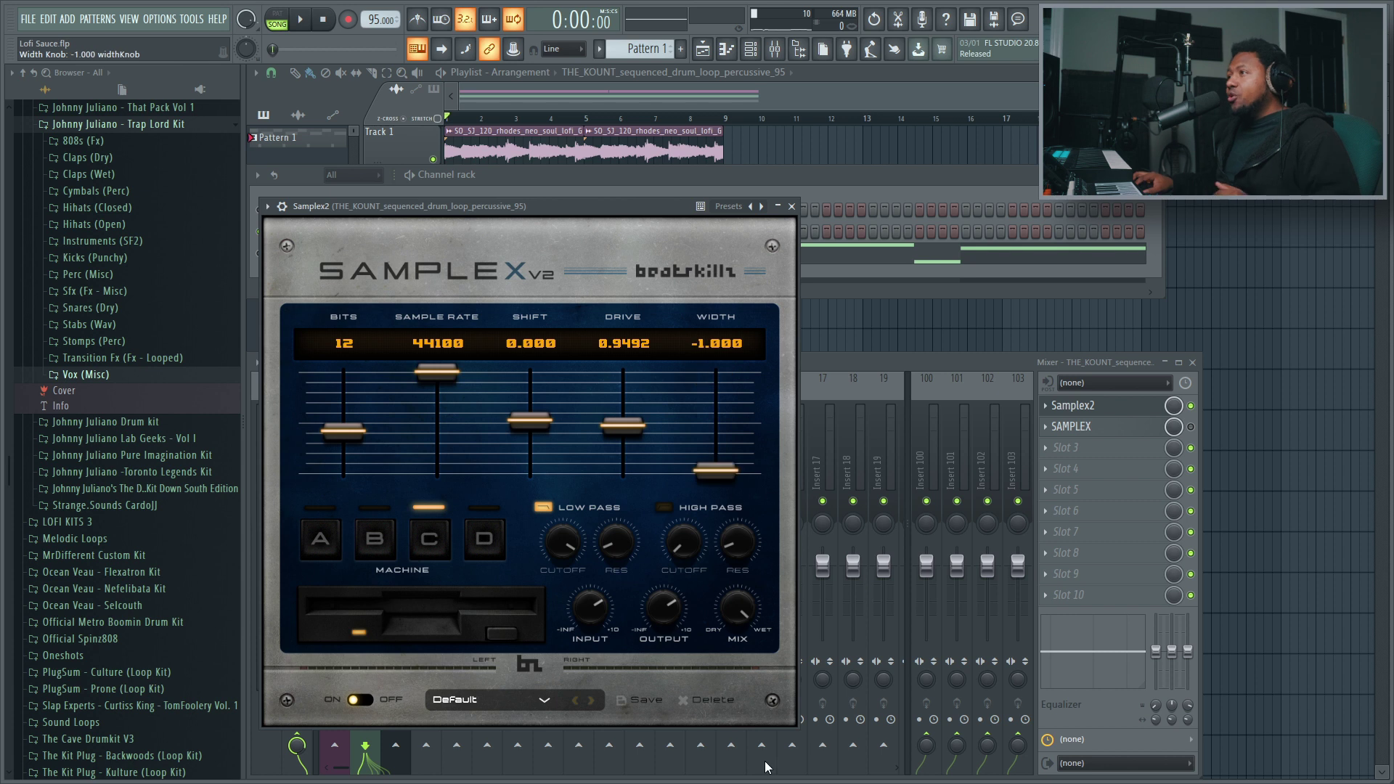
{"action": "double_click", "coordinate": [703, 473]}
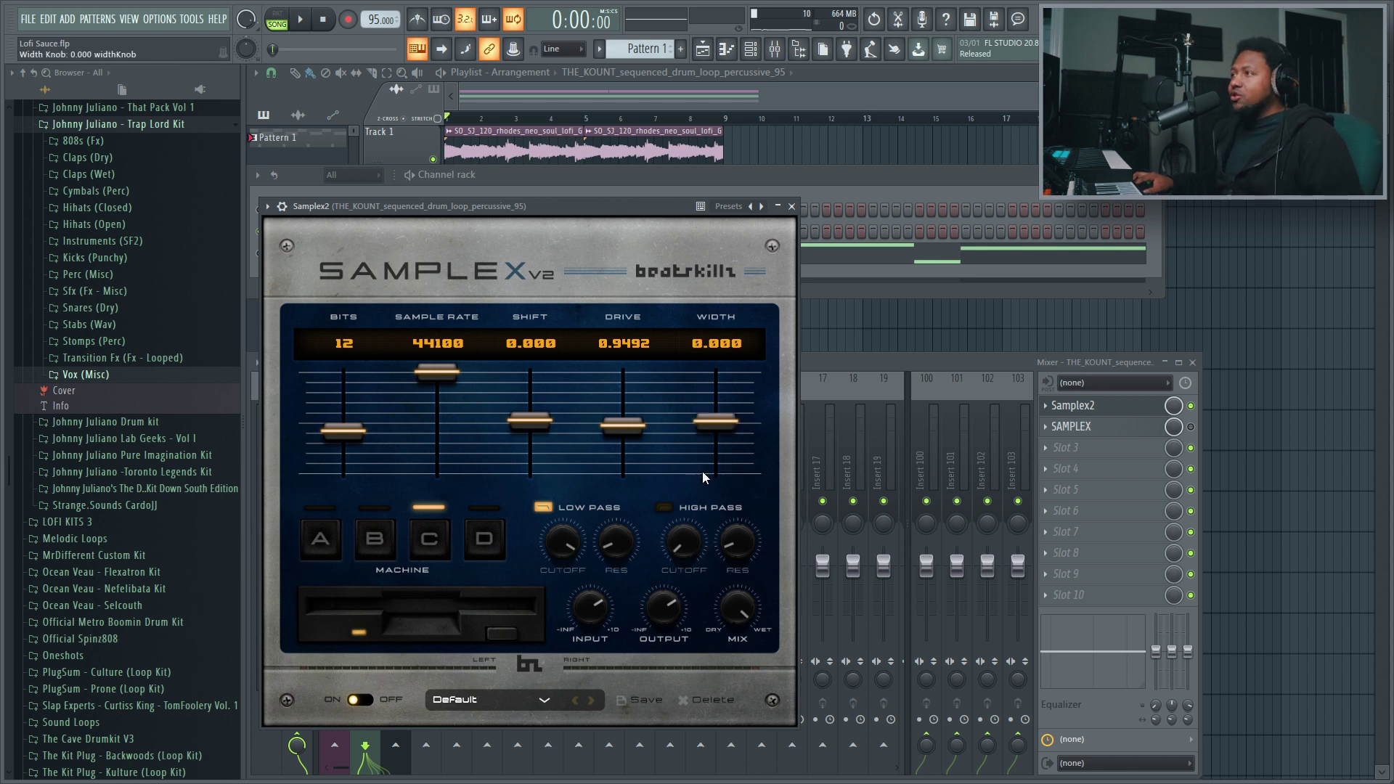
View the original SAMPLEX plugin in the mixer's second slot, close it, and set Samplex2's Width to -1.000.
{"action": "left_click", "coordinate": [1124, 425]}
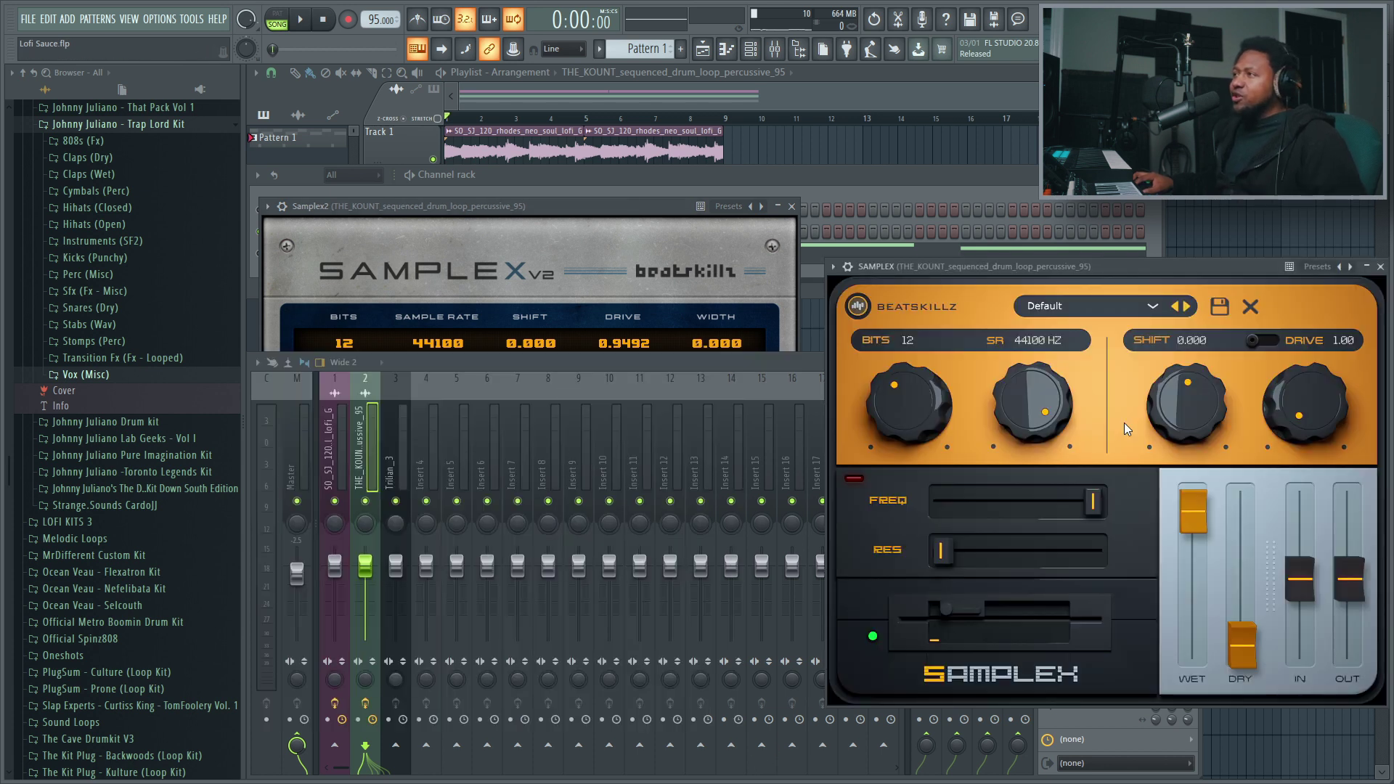
{"action": "left_click", "coordinate": [1382, 268]}
{"action": "left_click", "coordinate": [560, 220]}
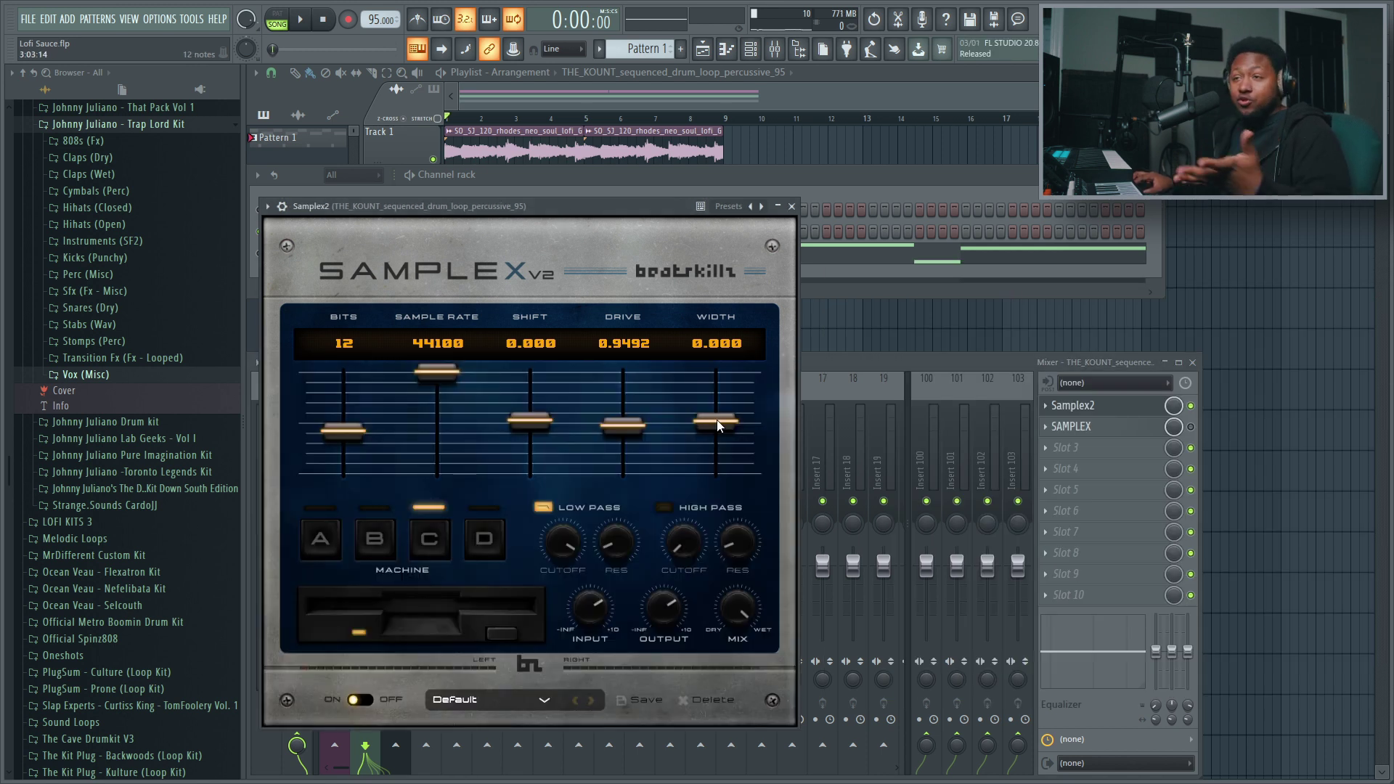
{"action": "left_click_drag", "start_coordinate": [717, 420], "coordinate": [717, 472]}
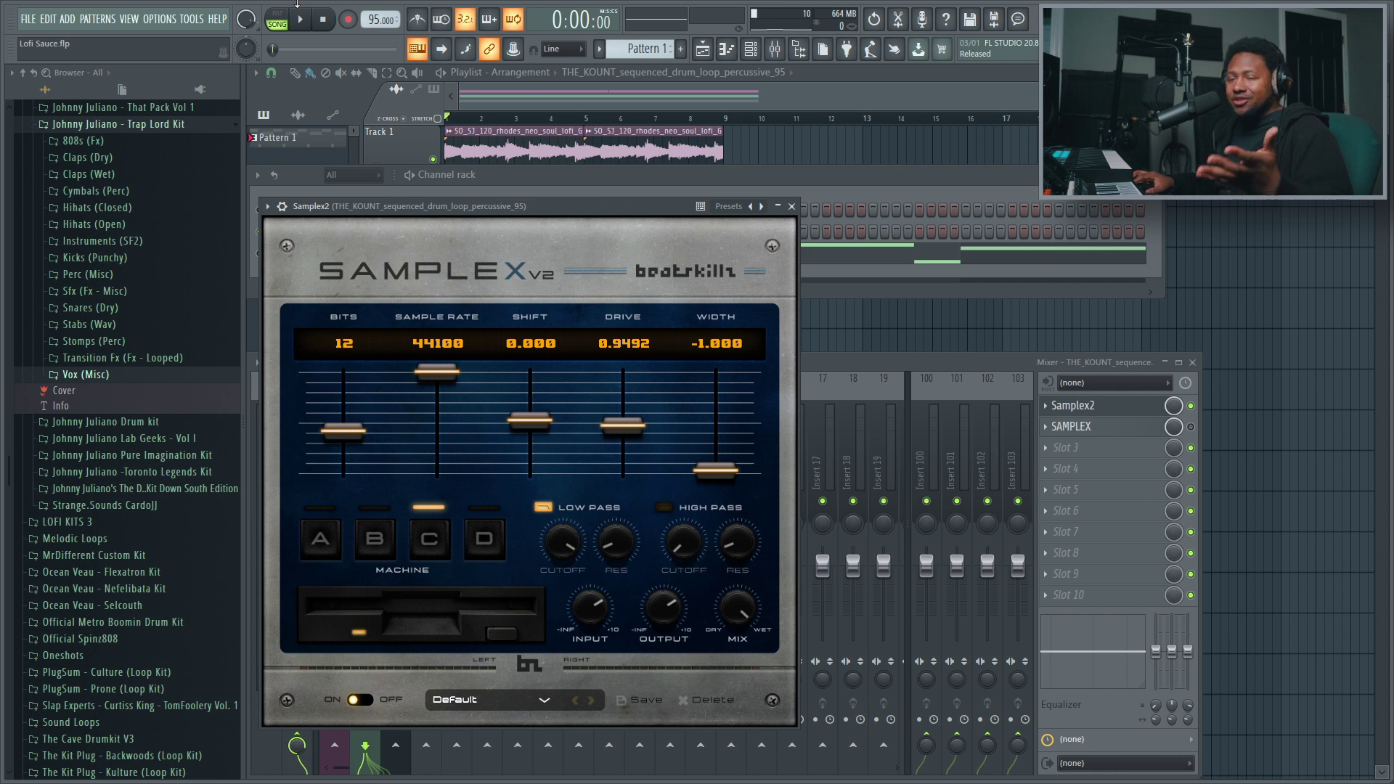
With the loop playing, try the Low Pass resonance at 0.524 and bring the Low Pass cutoff to about 9667.
{"action": "key", "text": "space"}
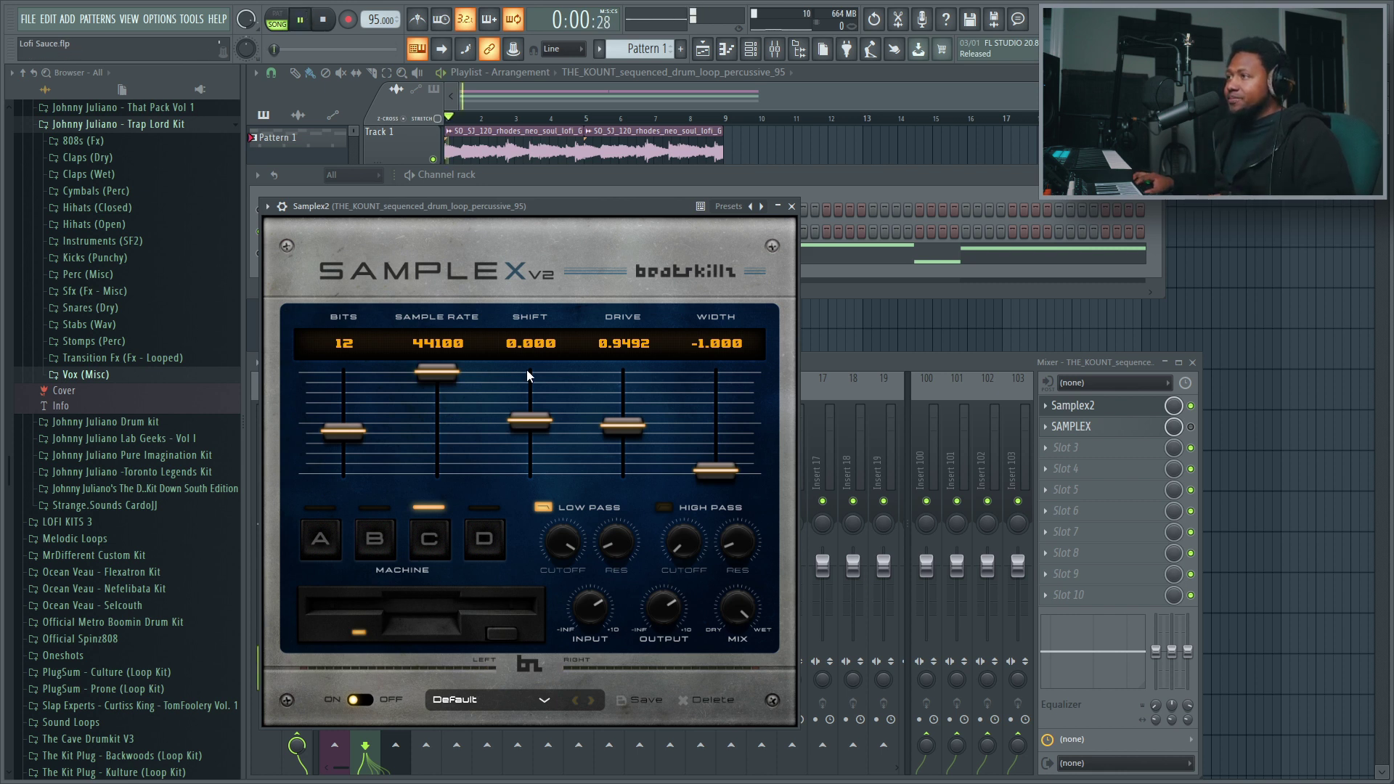
{"action": "left_click_drag", "start_coordinate": [569, 538], "coordinate": [601, 437]}
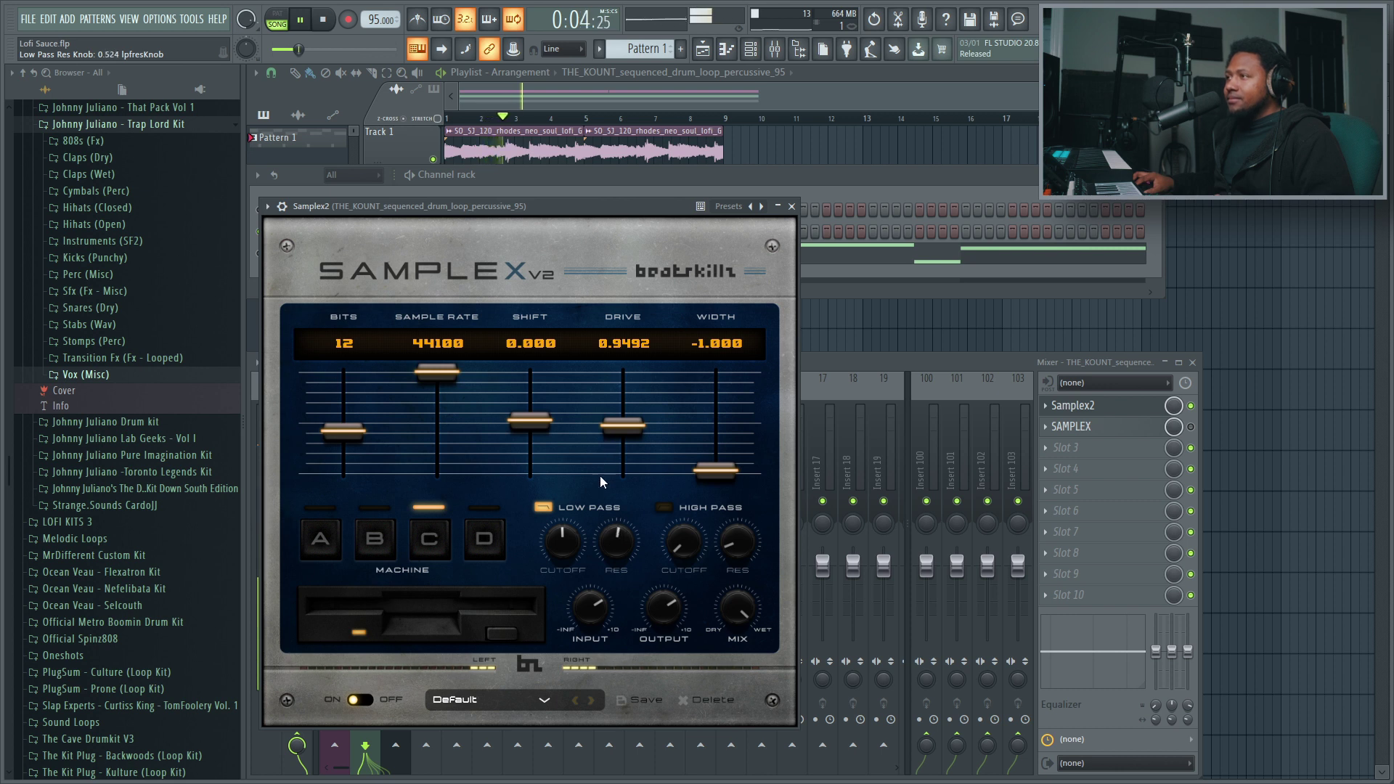
{"action": "left_click_drag", "start_coordinate": [610, 539], "coordinate": [560, 514]}
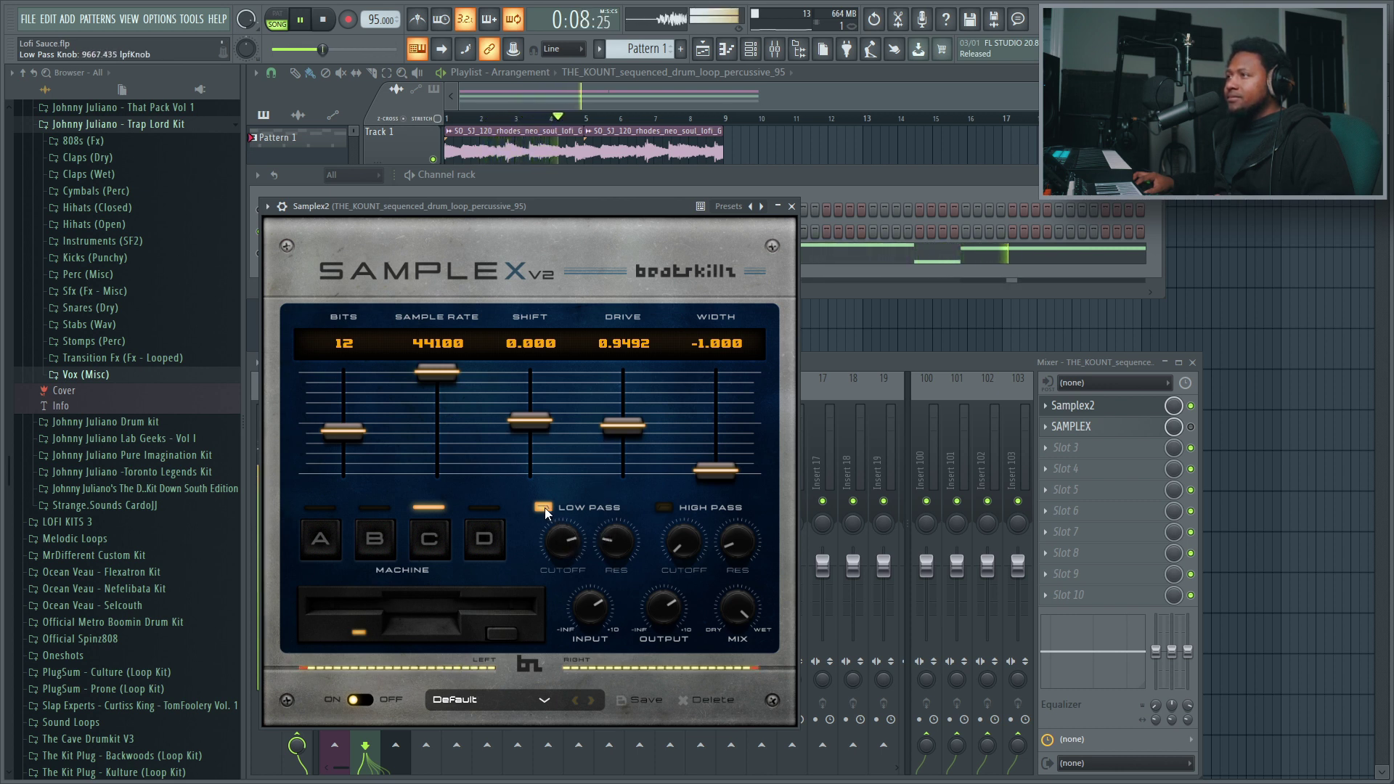
Switch from the Low Pass to the High Pass filter, sweep its cutoff, and return the cutoff to 20.
{"action": "left_click", "coordinate": [544, 508]}
{"action": "left_click", "coordinate": [663, 507]}
{"action": "left_click_drag", "start_coordinate": [683, 541], "coordinate": [683, 509]}
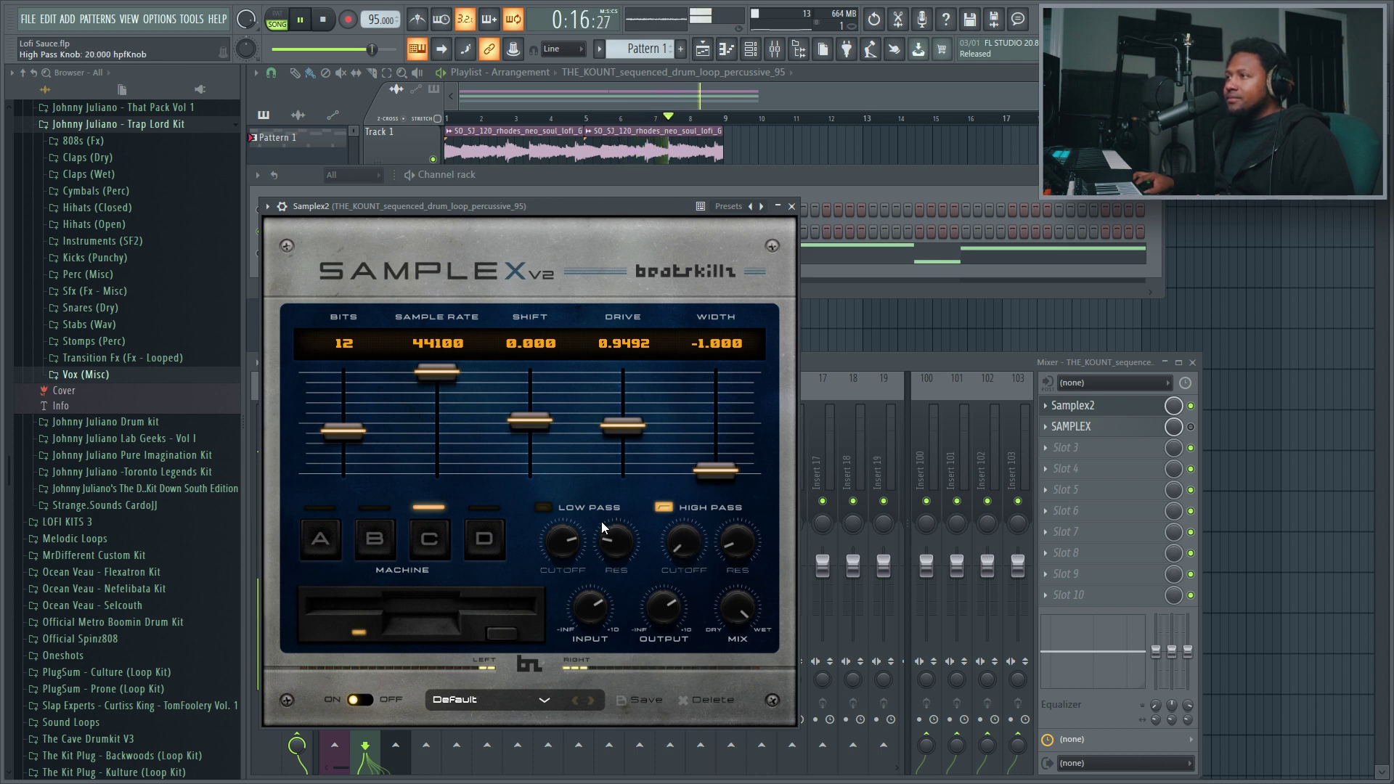
Switch back to the Low Pass filter, adjust its cutoff and set its resonance to 0.100, and stop playback.
{"action": "left_click", "coordinate": [543, 507]}
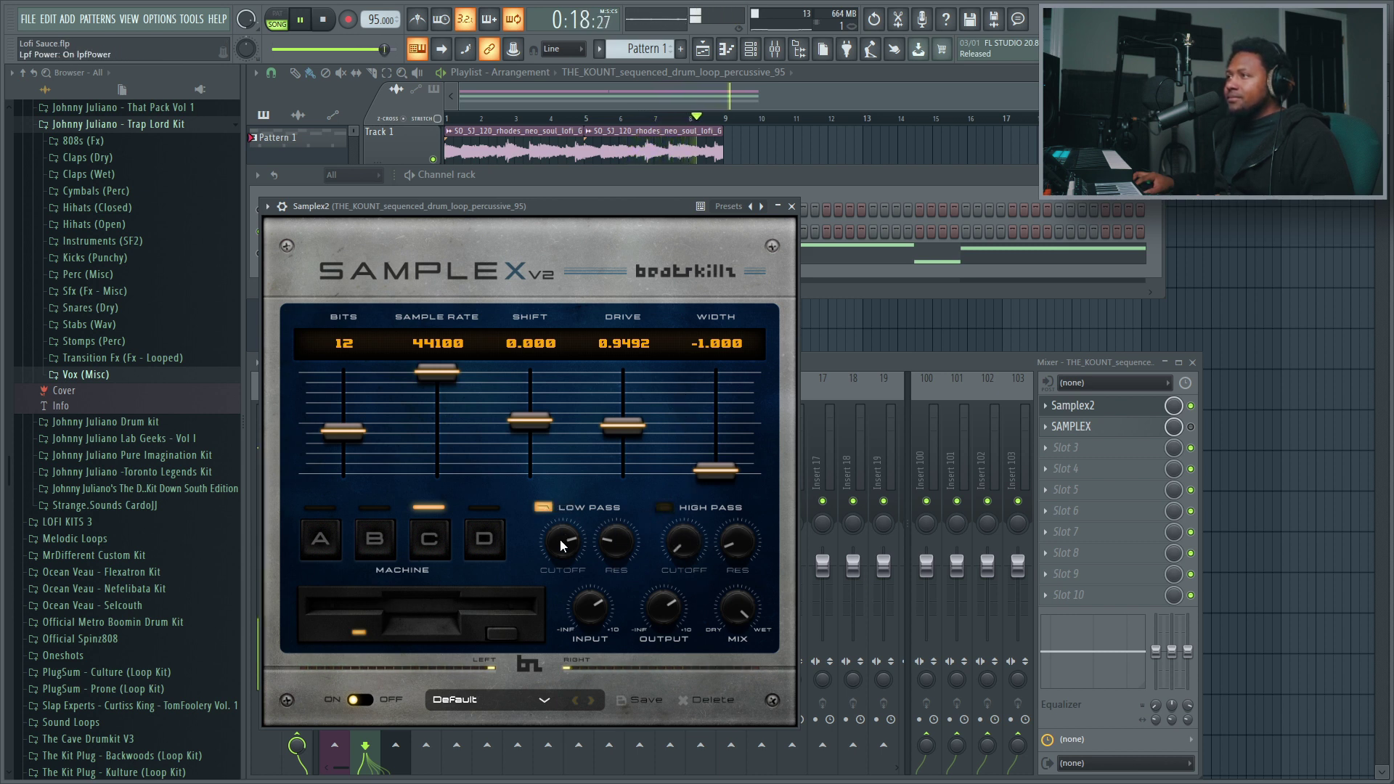
{"action": "left_click_drag", "start_coordinate": [561, 544], "coordinate": [575, 533]}
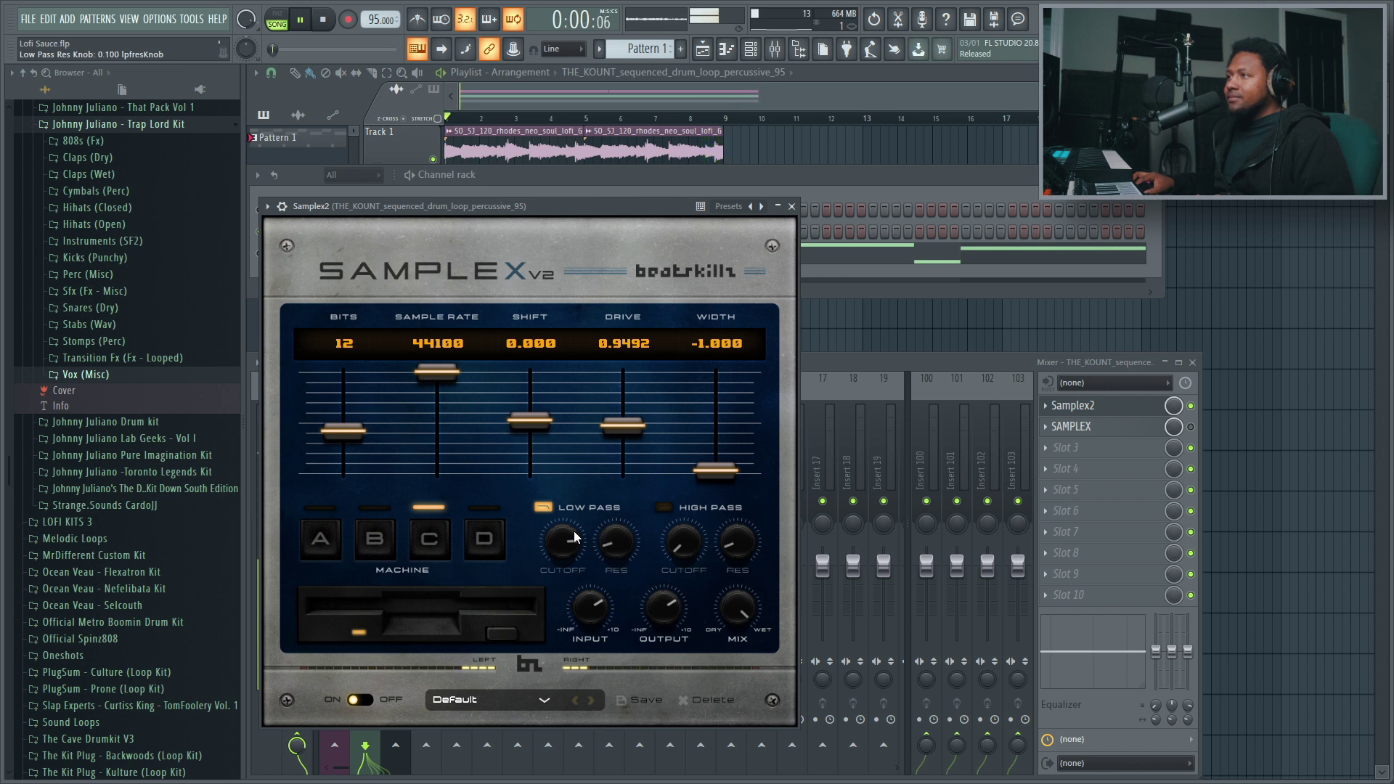
{"action": "left_click", "coordinate": [324, 19]}
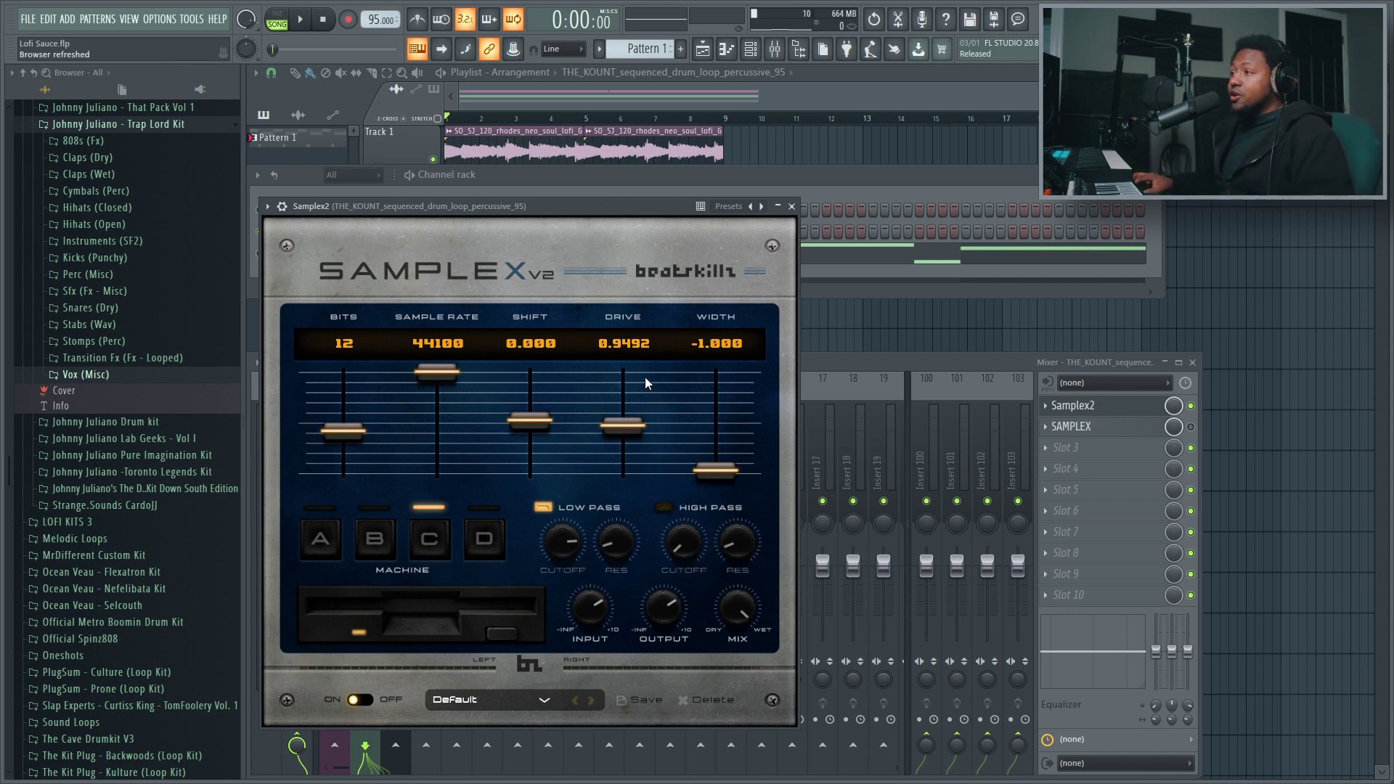
Load the EMP60 preset A Spirit 01, start playback, and audition A Spirit 02 and A Spirit 03.
{"action": "left_click", "coordinate": [505, 700]}
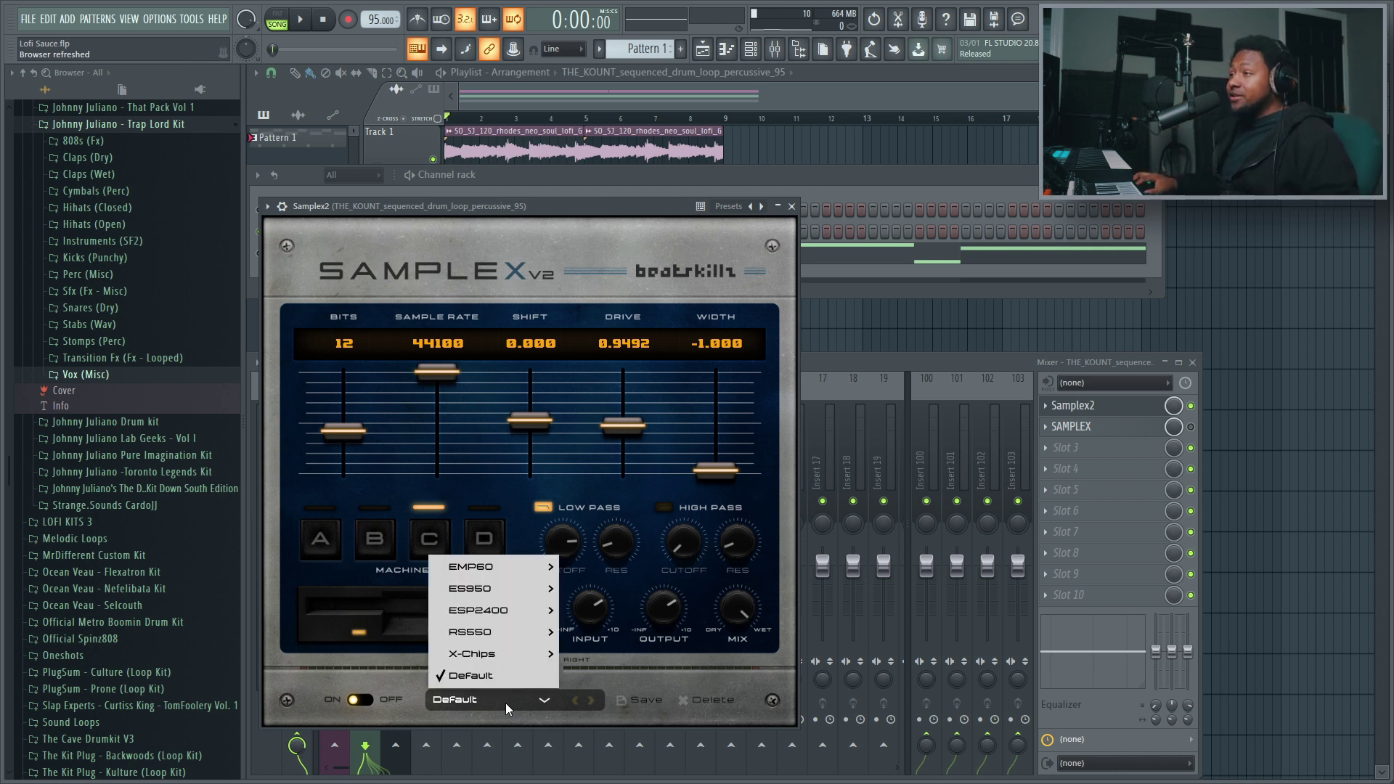
{"action": "mouse_move", "coordinate": [512, 579]}
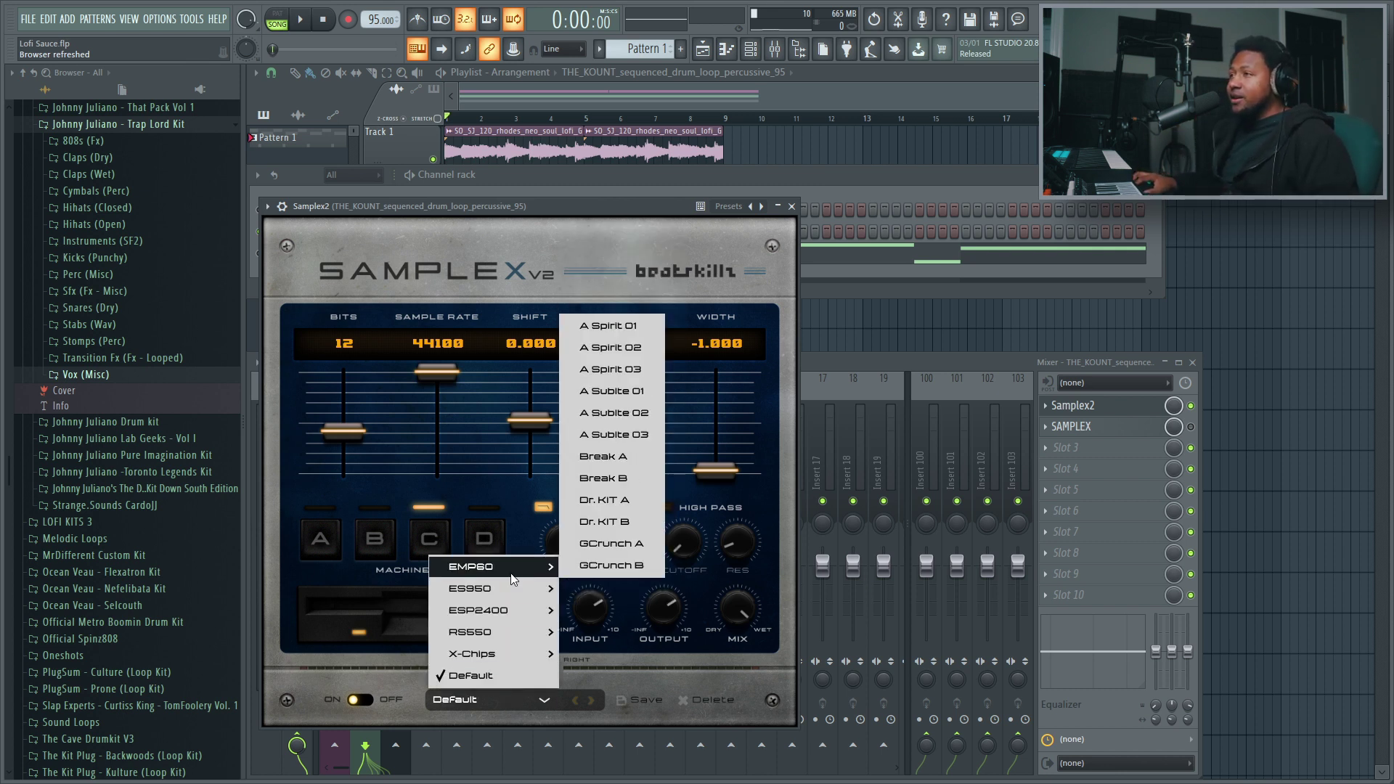
{"action": "left_click", "coordinate": [612, 328]}
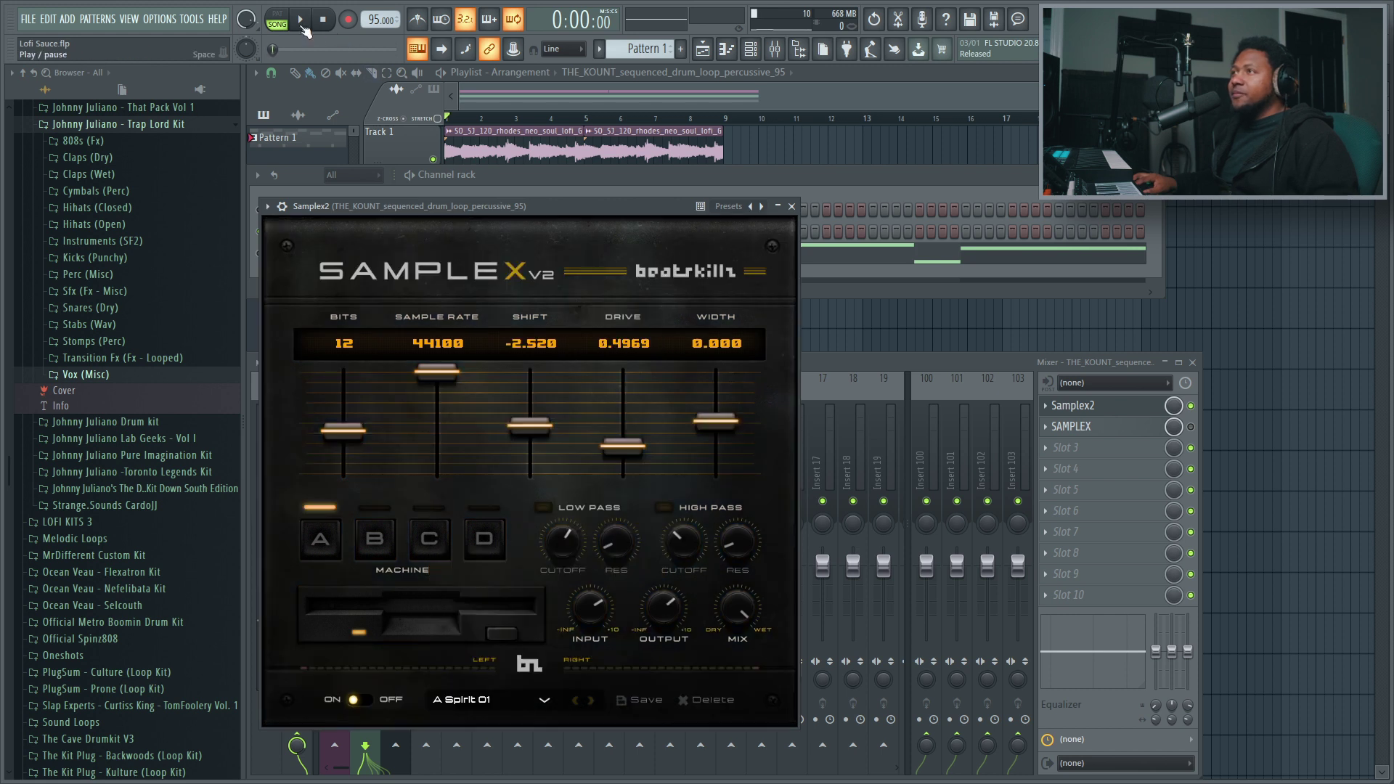
{"action": "key", "text": "space"}
{"action": "left_click", "coordinate": [592, 701]}
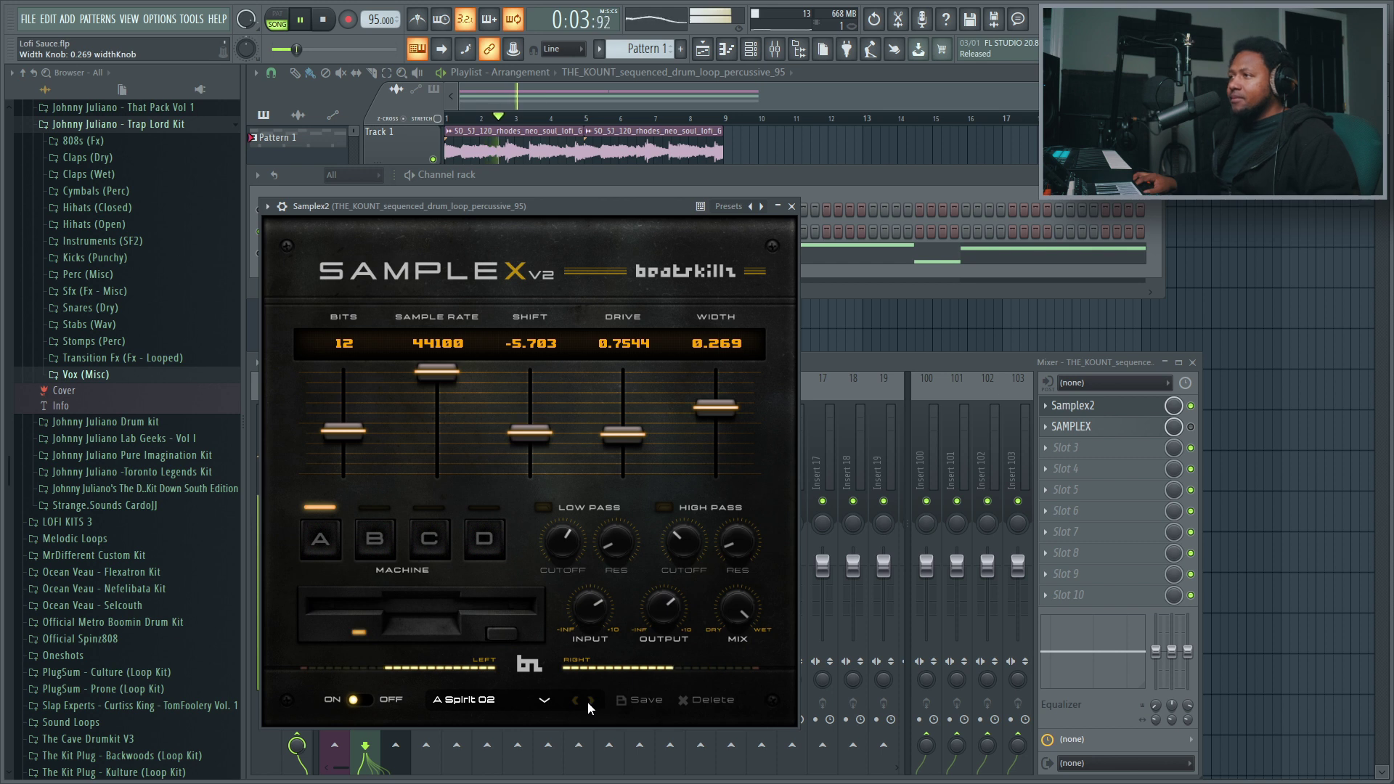
{"action": "left_click", "coordinate": [587, 701]}
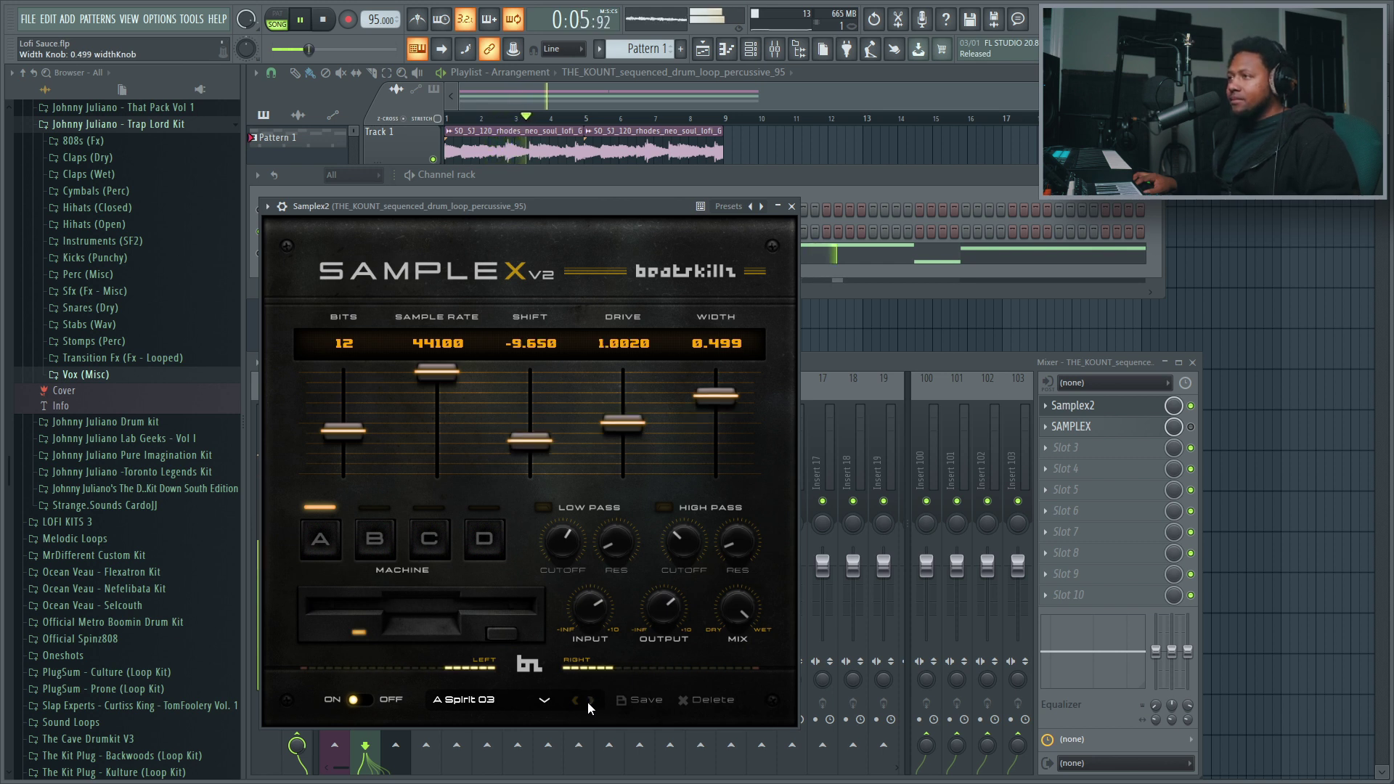
Audition the following EMP60 presets one by one, from A Subite 01 through Break A and Break B to Dr. KIT A.
{"action": "left_click", "coordinate": [589, 701]}
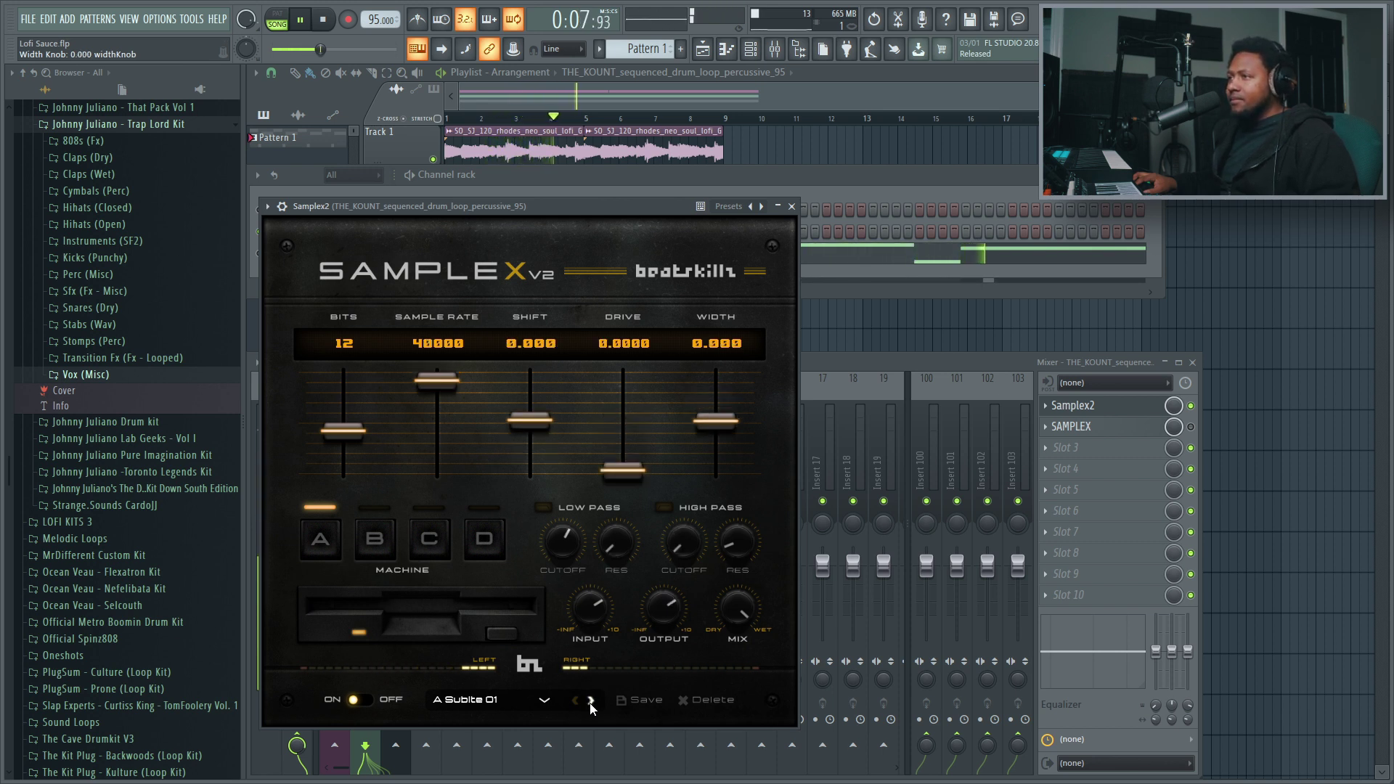
{"action": "left_click", "coordinate": [590, 701]}
{"action": "left_click", "coordinate": [590, 702]}
{"action": "left_click", "coordinate": [589, 701]}
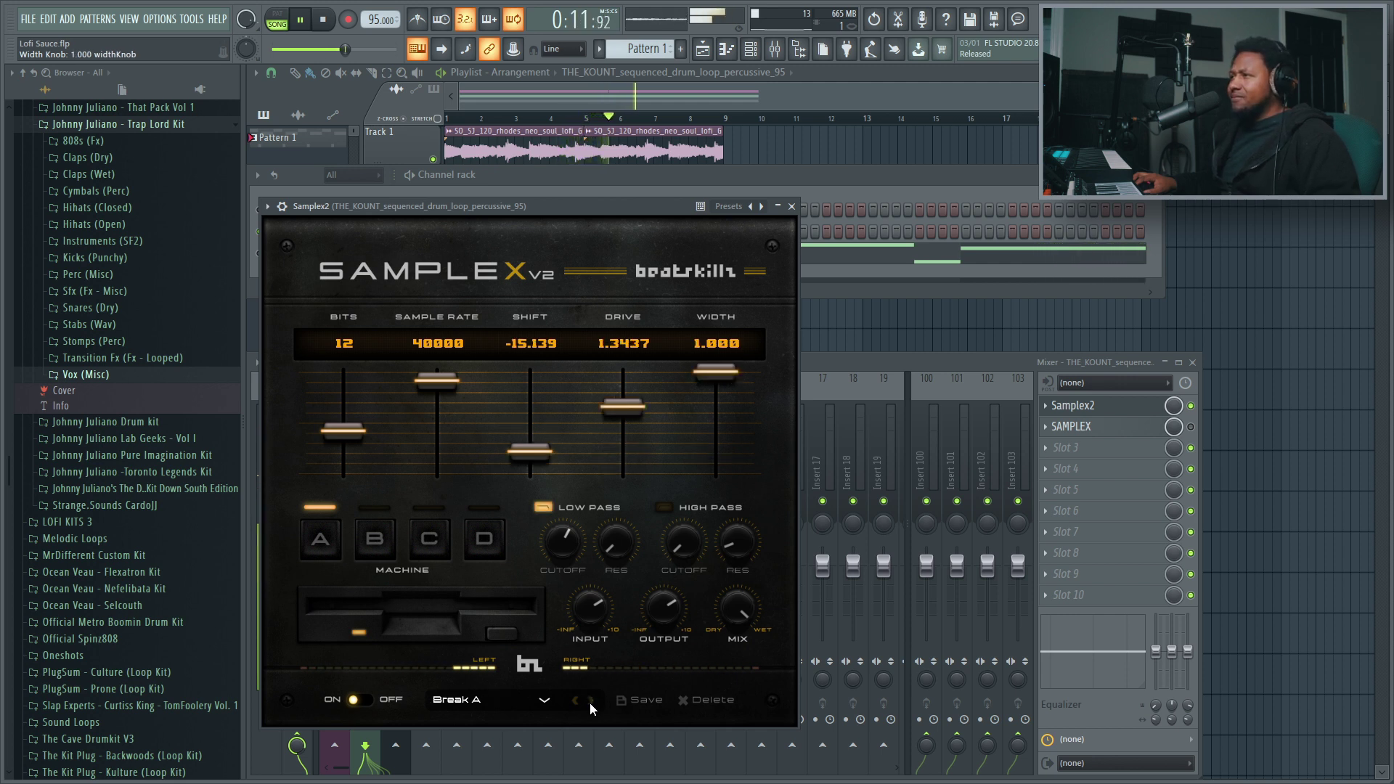
{"action": "left_click", "coordinate": [590, 702]}
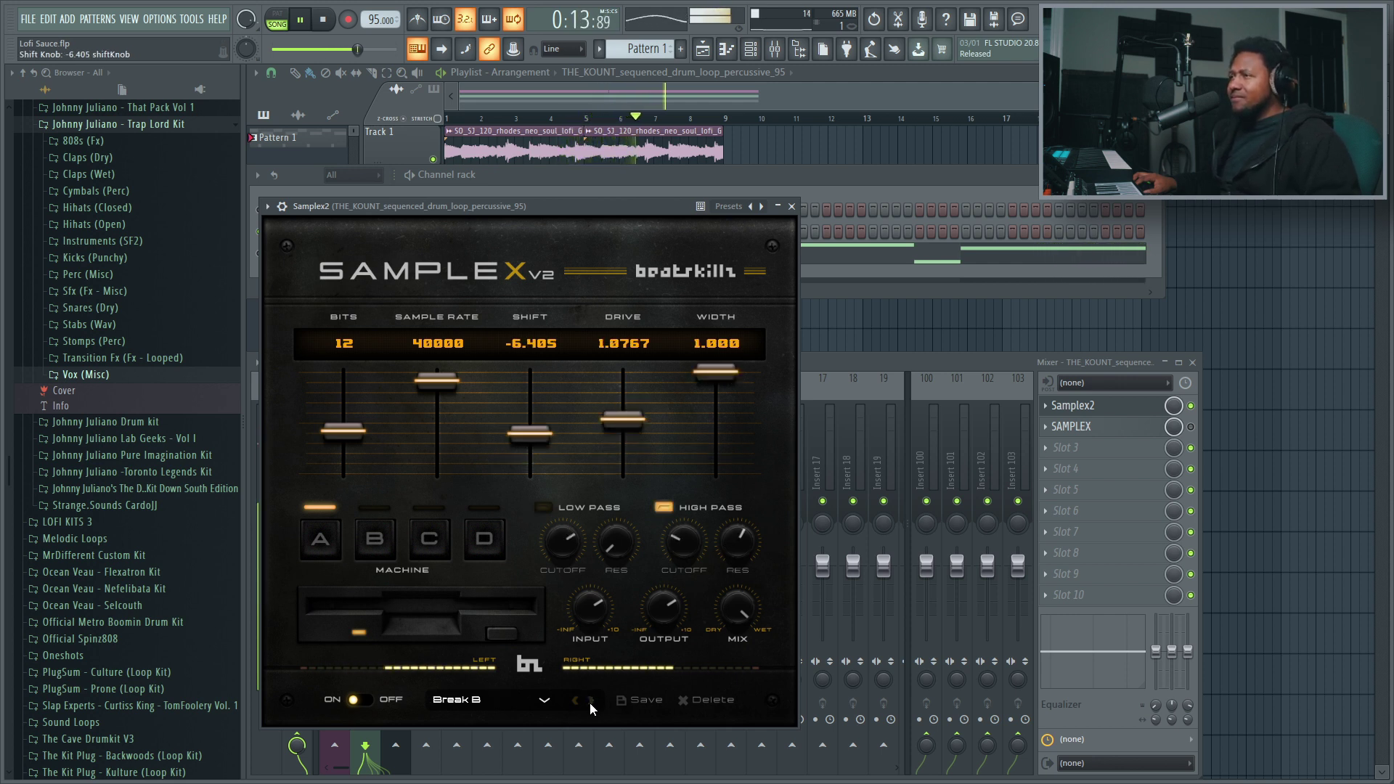
{"action": "left_click", "coordinate": [589, 701]}
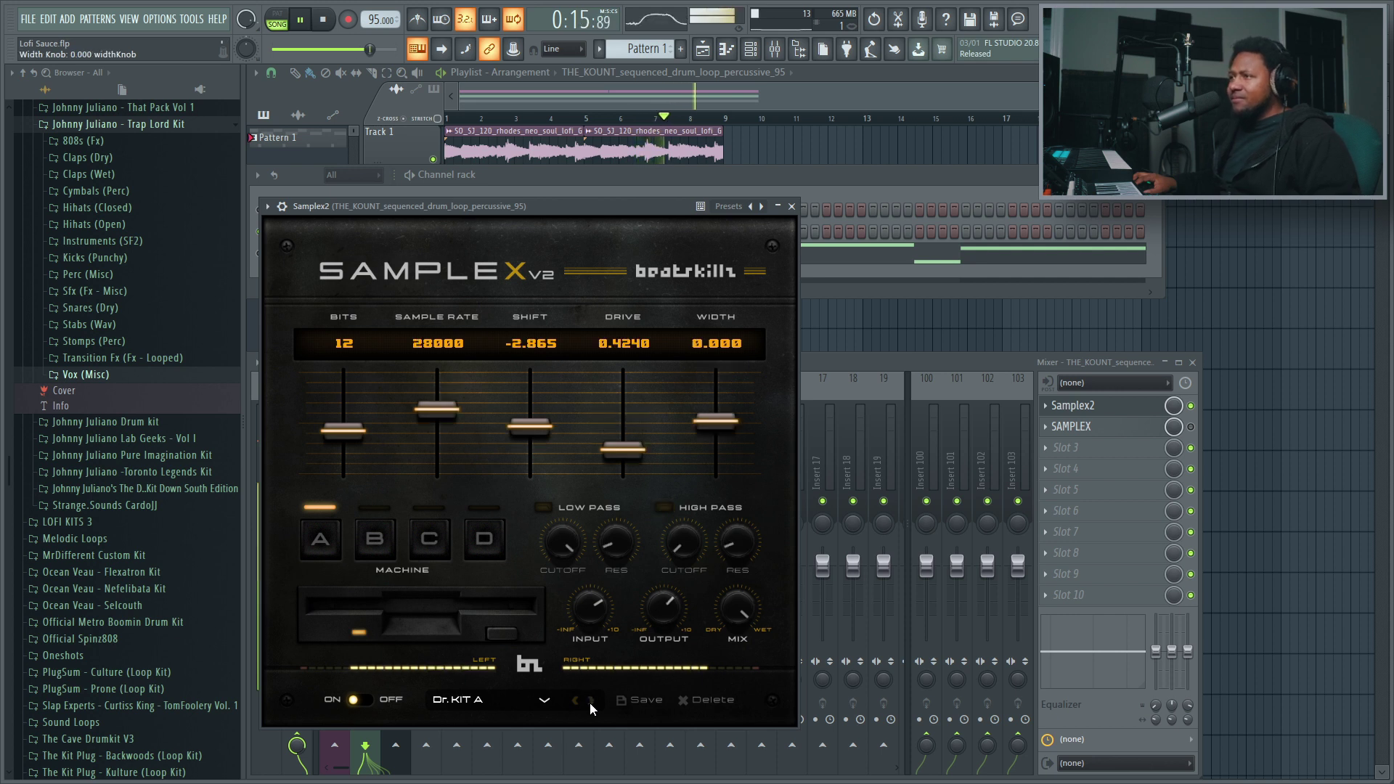
Load the ES950 preset A Light 02 and audition the following presets through A Light 03 and the A Soul series to Clean Beats A.
{"action": "left_click", "coordinate": [543, 701]}
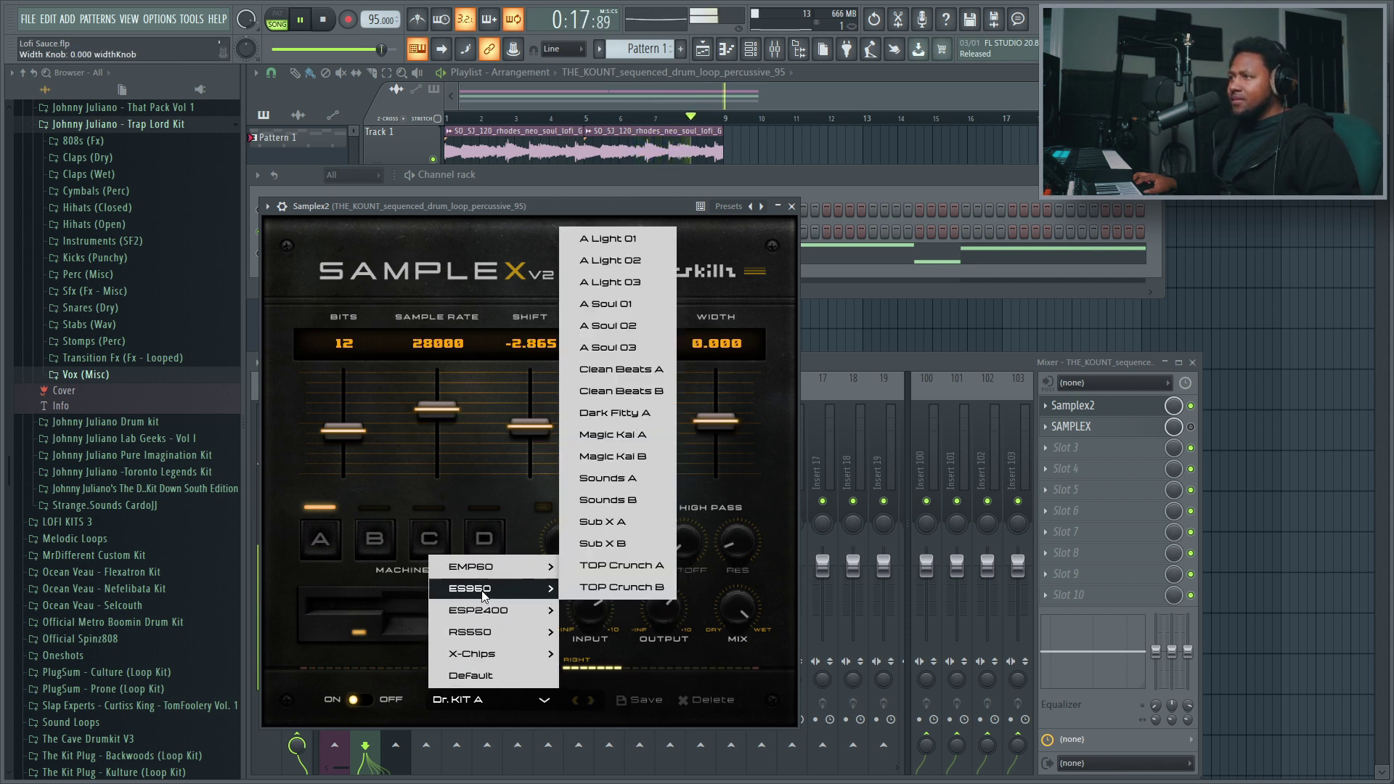
{"action": "mouse_move", "coordinate": [483, 590]}
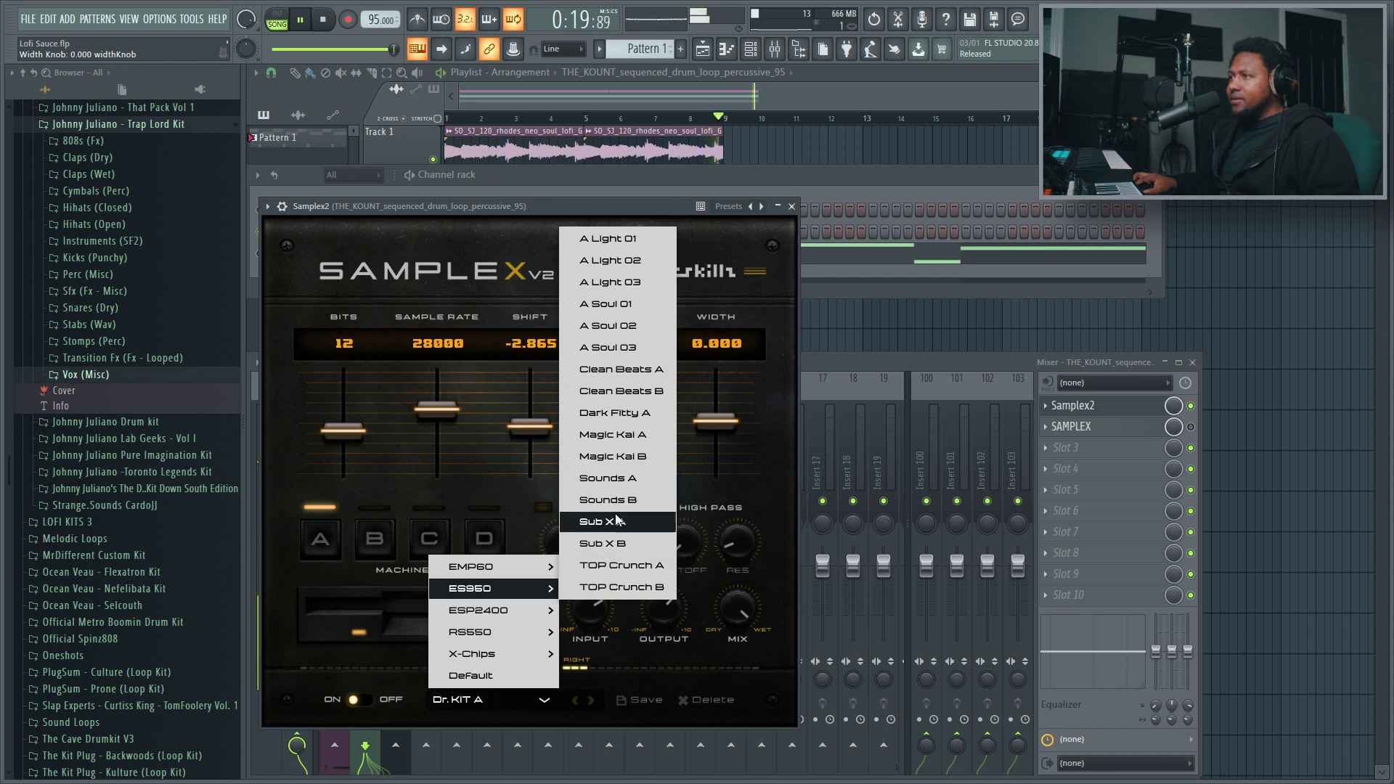
{"action": "left_click", "coordinate": [629, 261]}
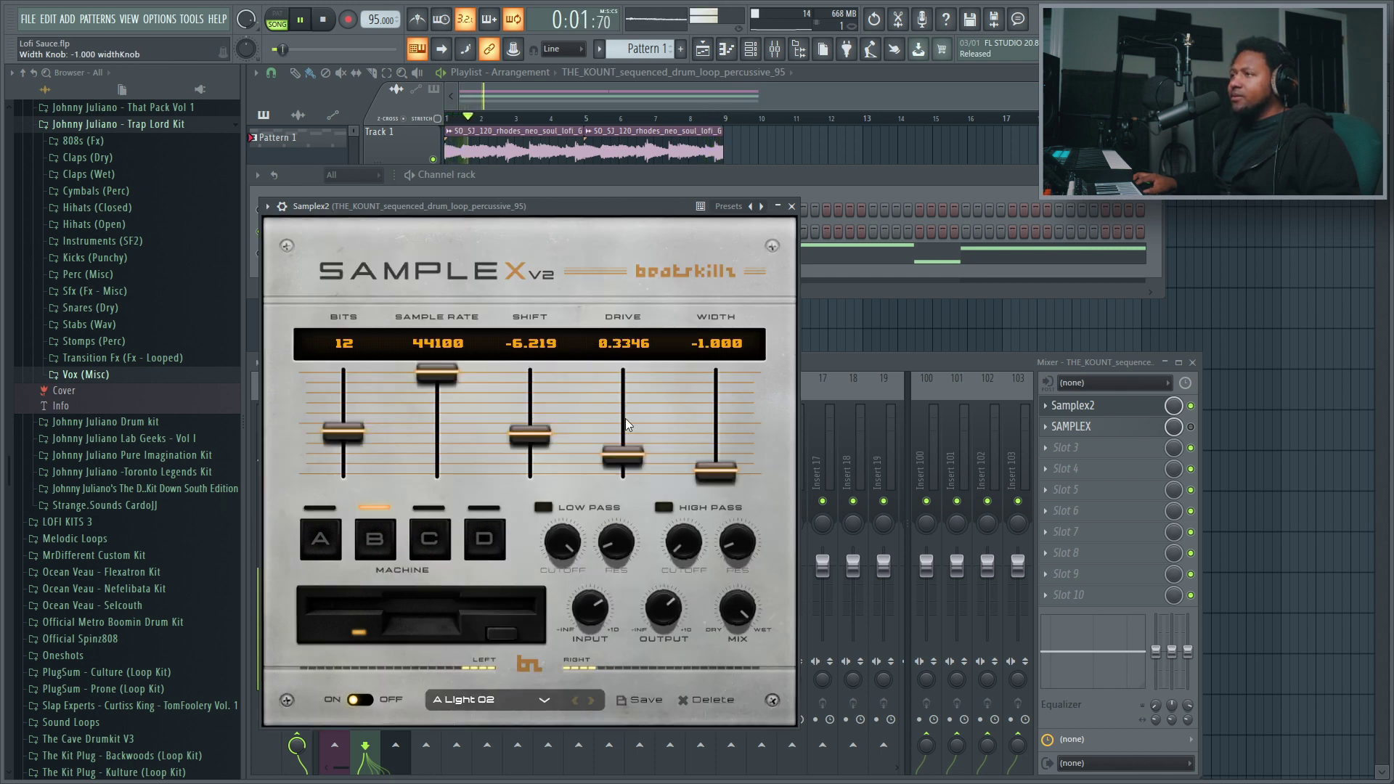
{"action": "left_click", "coordinate": [592, 703]}
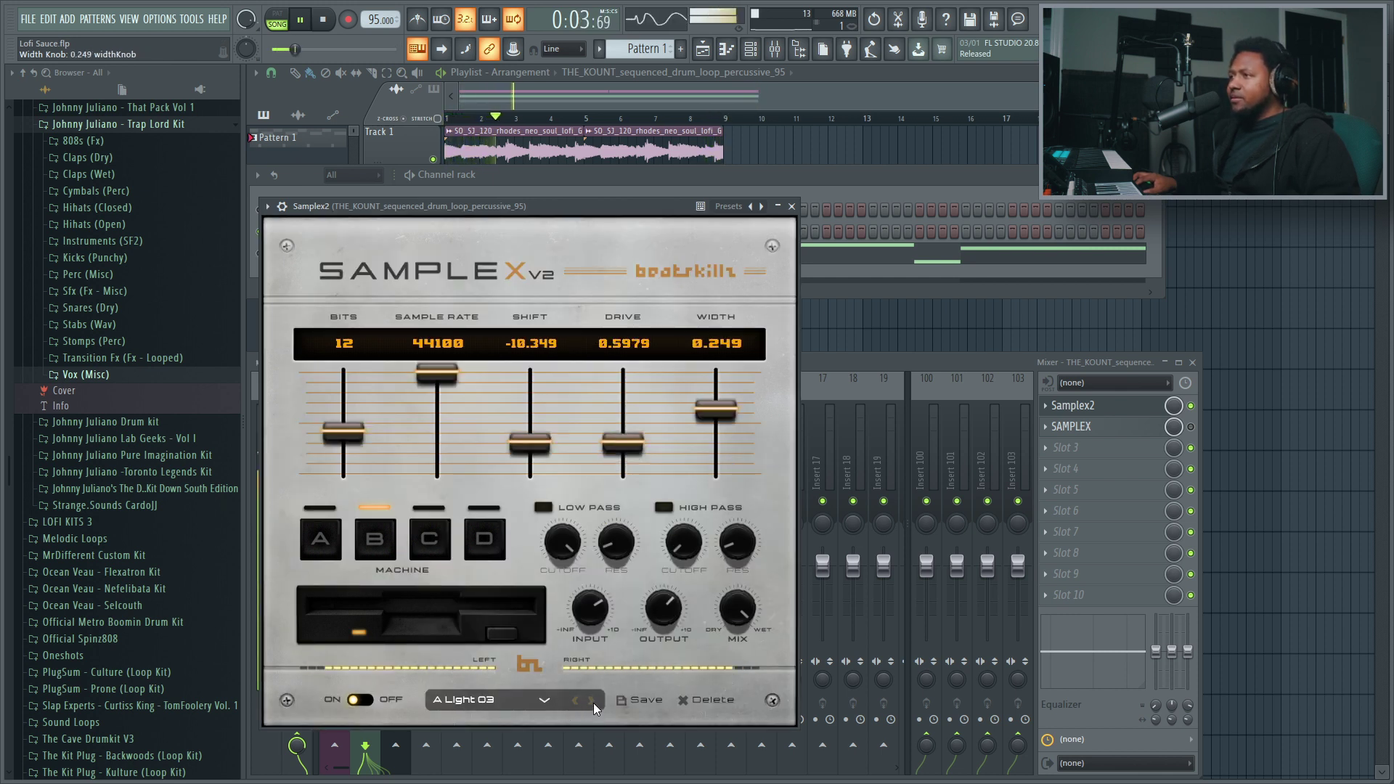
{"action": "left_click", "coordinate": [591, 699]}
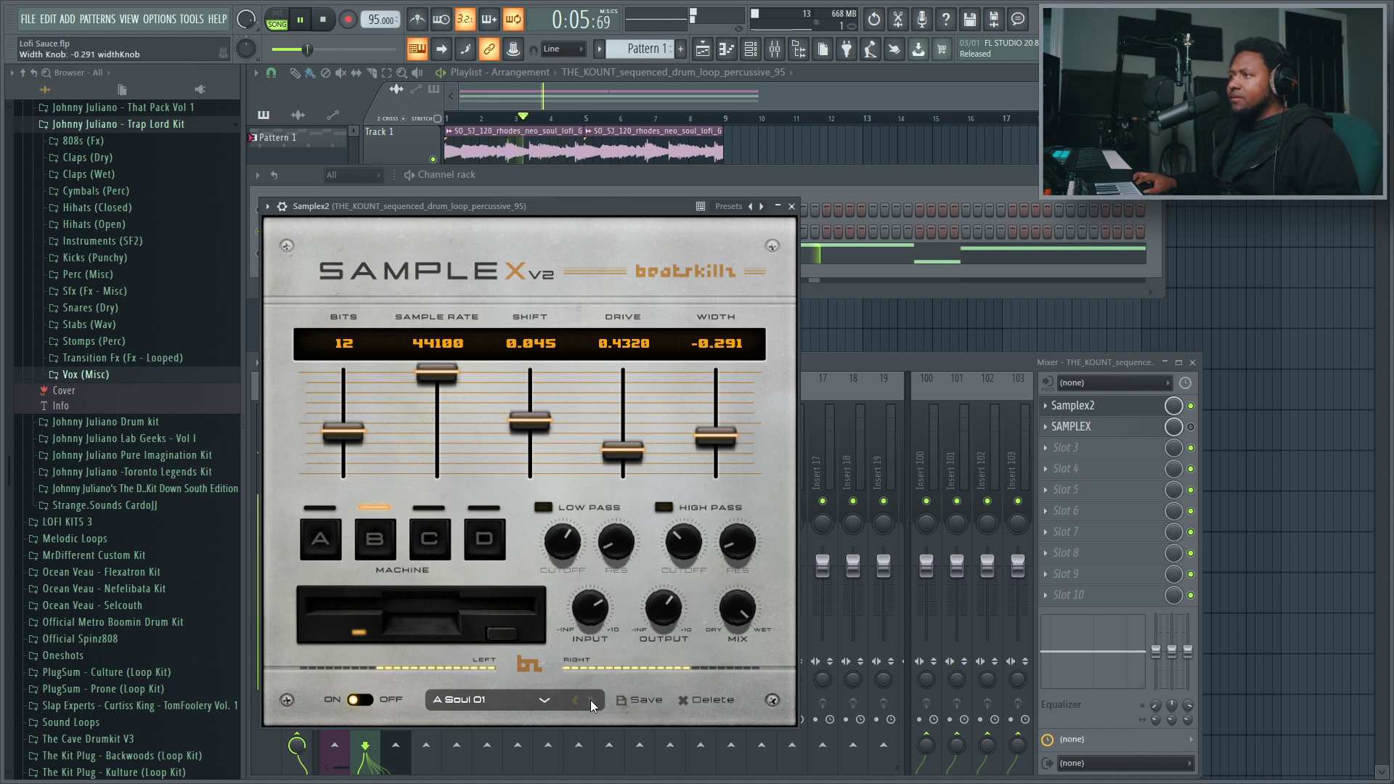
{"action": "left_click", "coordinate": [590, 700]}
{"action": "left_click", "coordinate": [591, 700]}
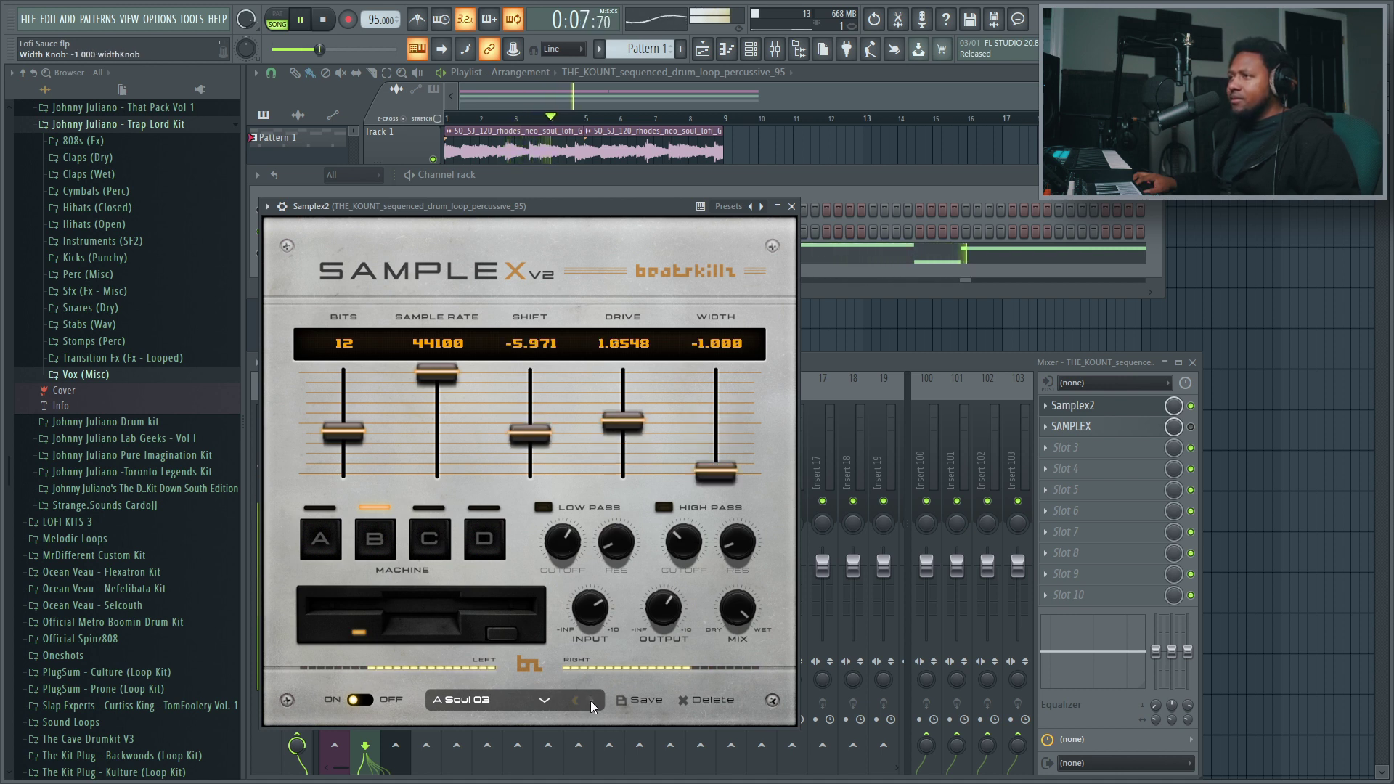
{"action": "left_click", "coordinate": [590, 700]}
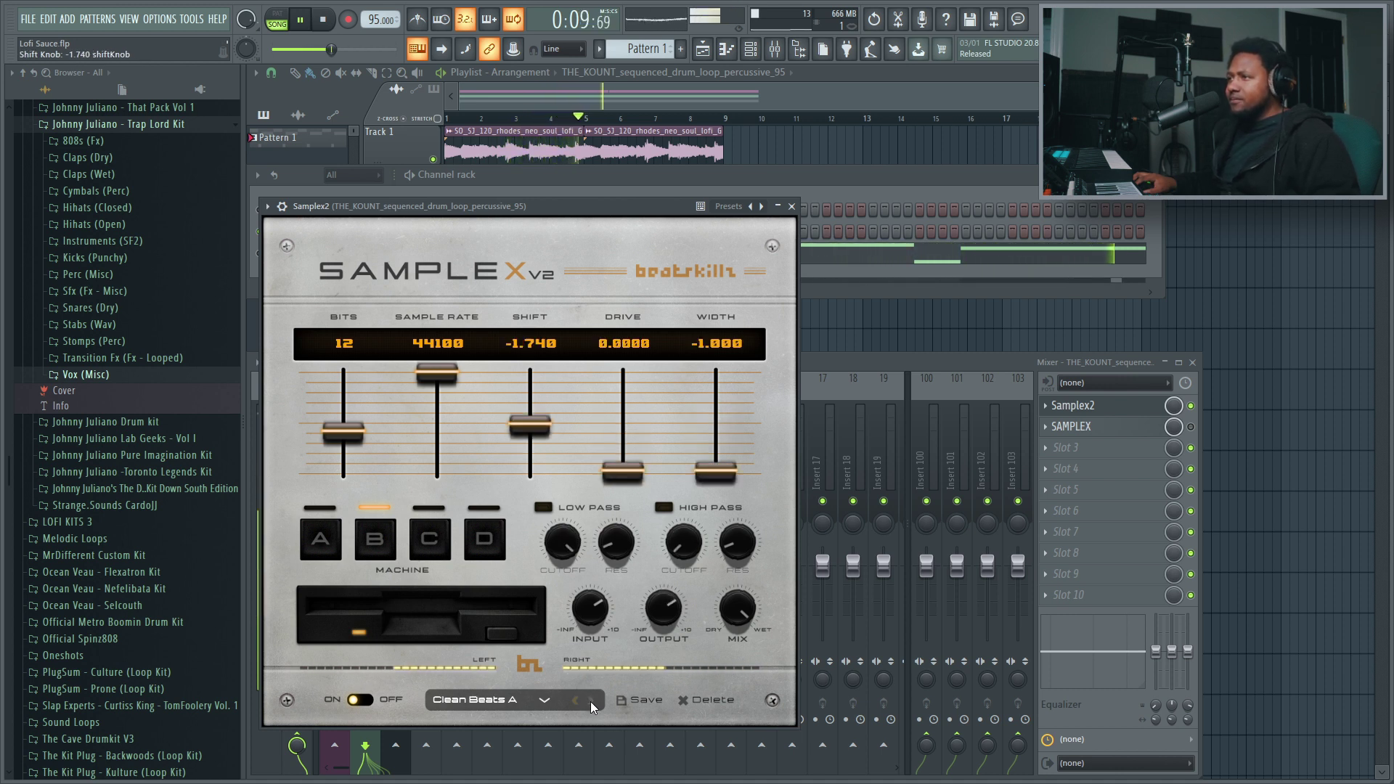
Advance through the ES950 presets to Dark Fitty A, and load the ESP2400 preset A Capture 03.
{"action": "left_click", "coordinate": [591, 702]}
{"action": "left_click", "coordinate": [591, 701]}
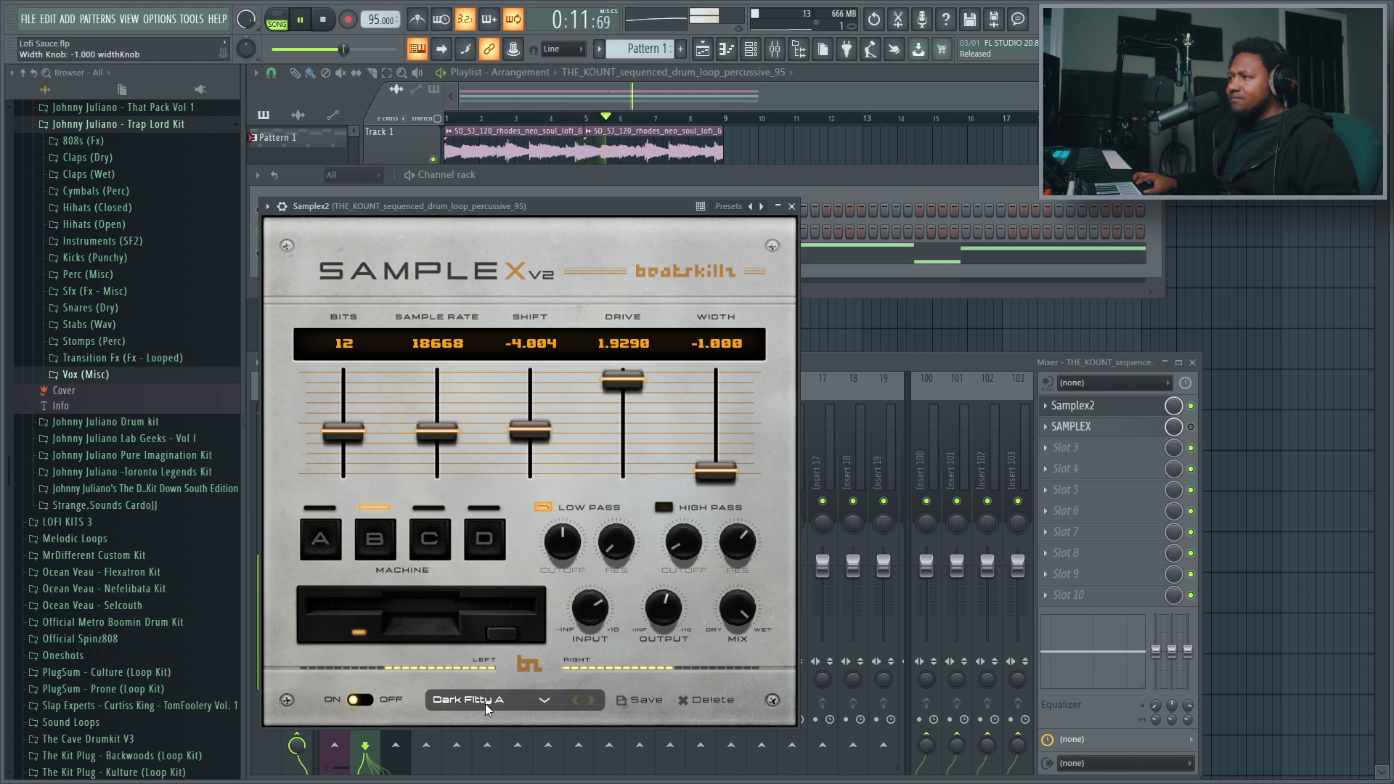
{"action": "left_click", "coordinate": [544, 700]}
{"action": "mouse_move", "coordinate": [496, 614]}
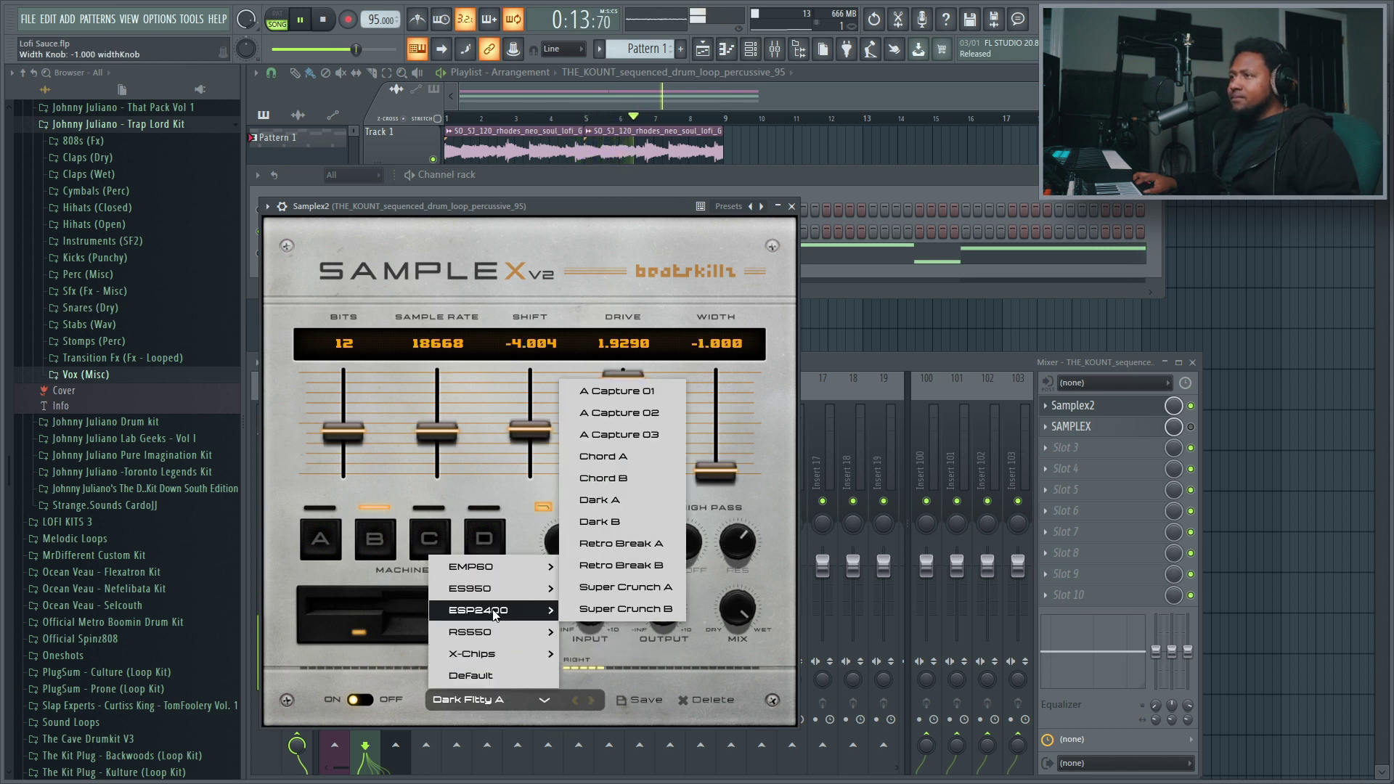
{"action": "left_click", "coordinate": [624, 434]}
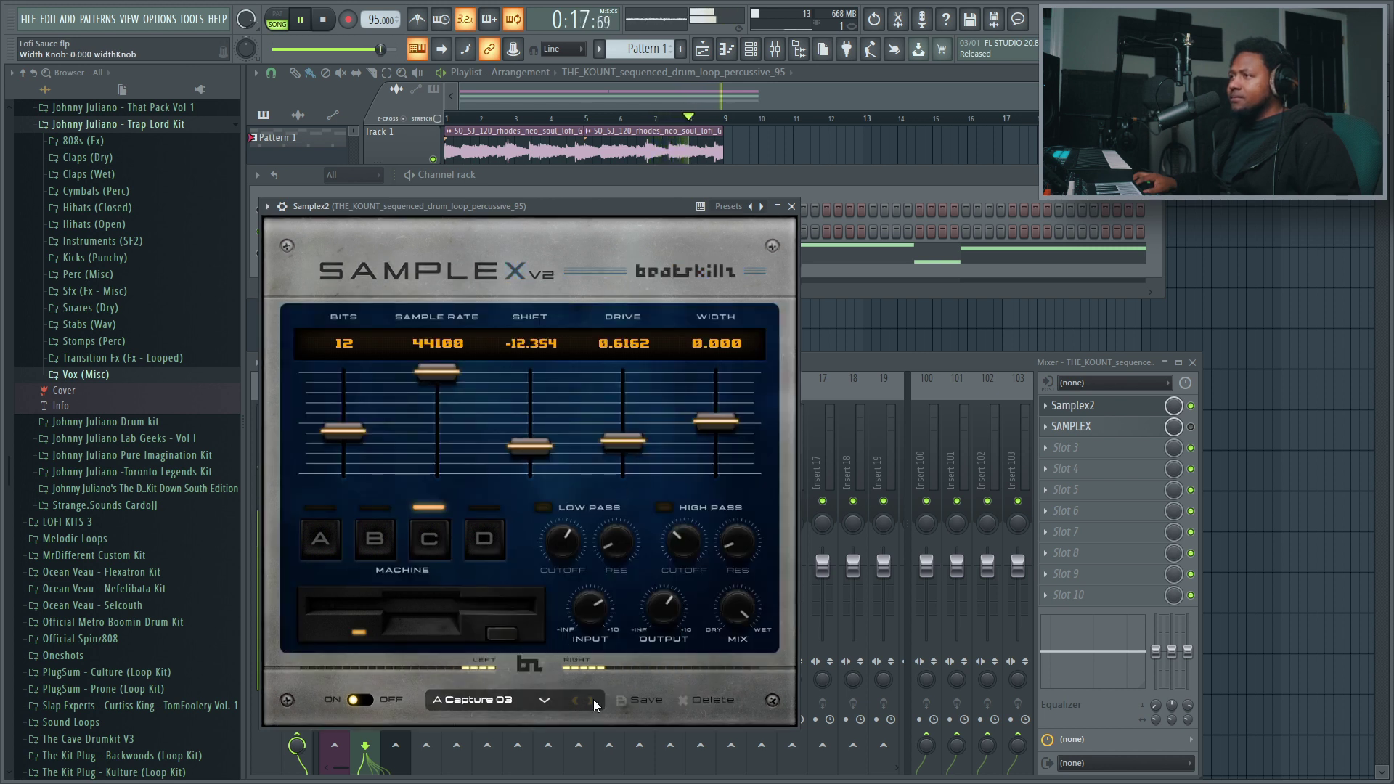
Audition the ESP2400 presets that follow A Capture 03, from Chord A through Dark A to Dark B.
{"action": "left_click", "coordinate": [592, 702]}
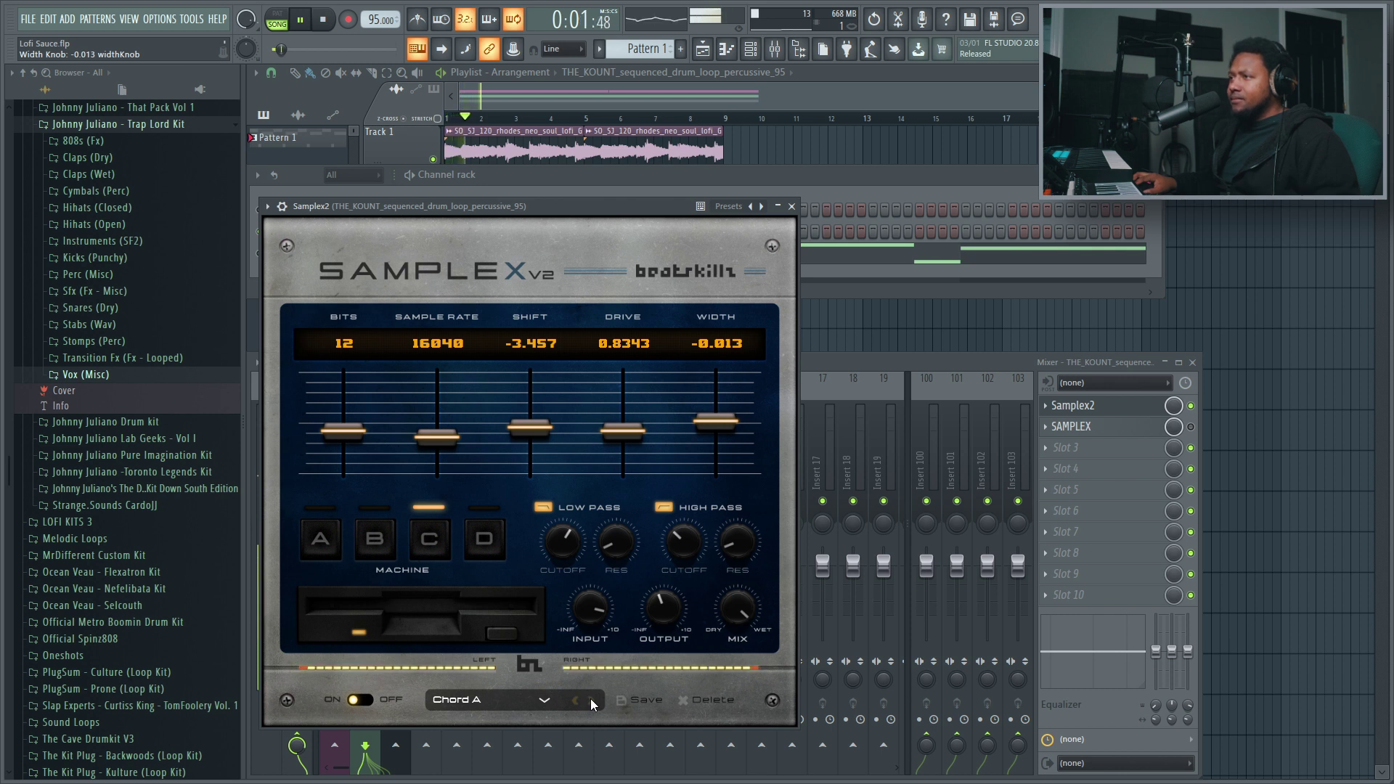
{"action": "left_click", "coordinate": [591, 700]}
{"action": "left_click", "coordinate": [592, 700]}
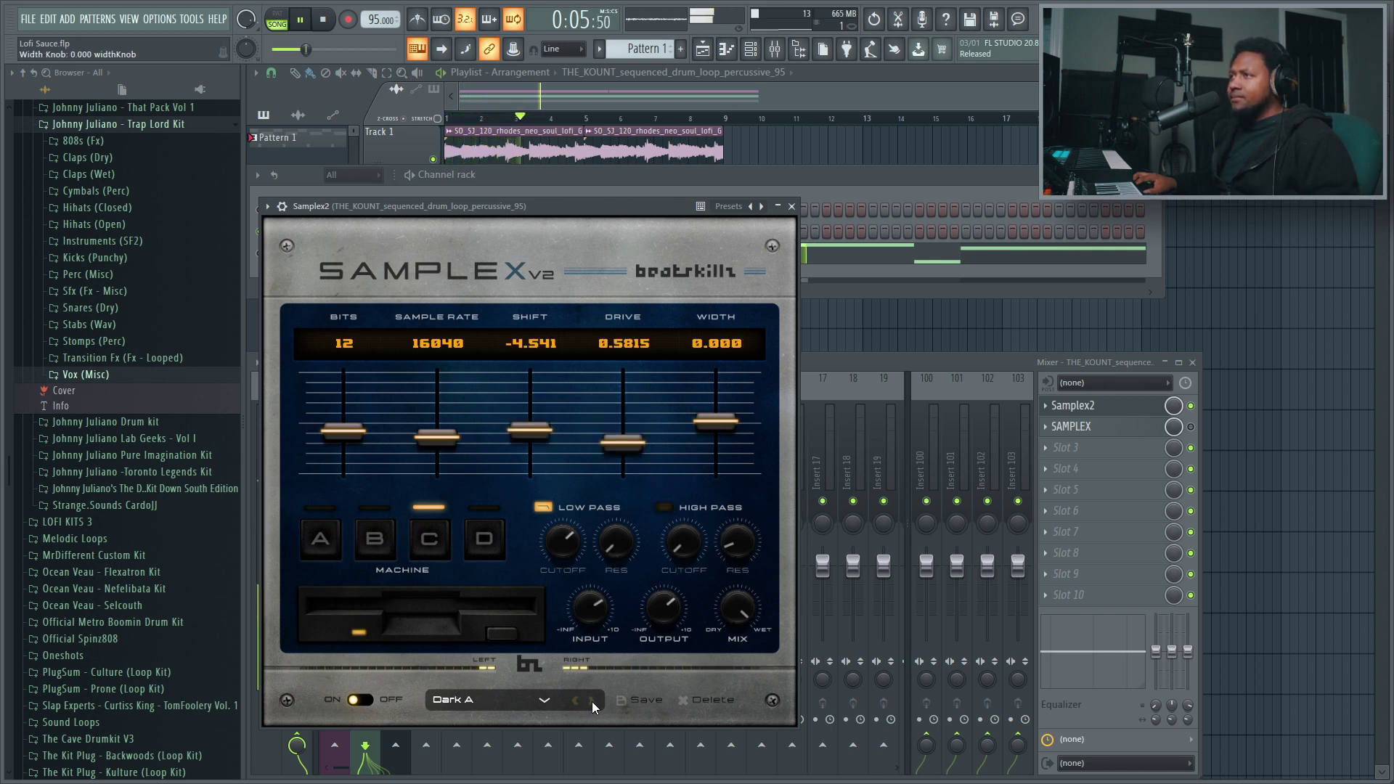
{"action": "left_click", "coordinate": [591, 700]}
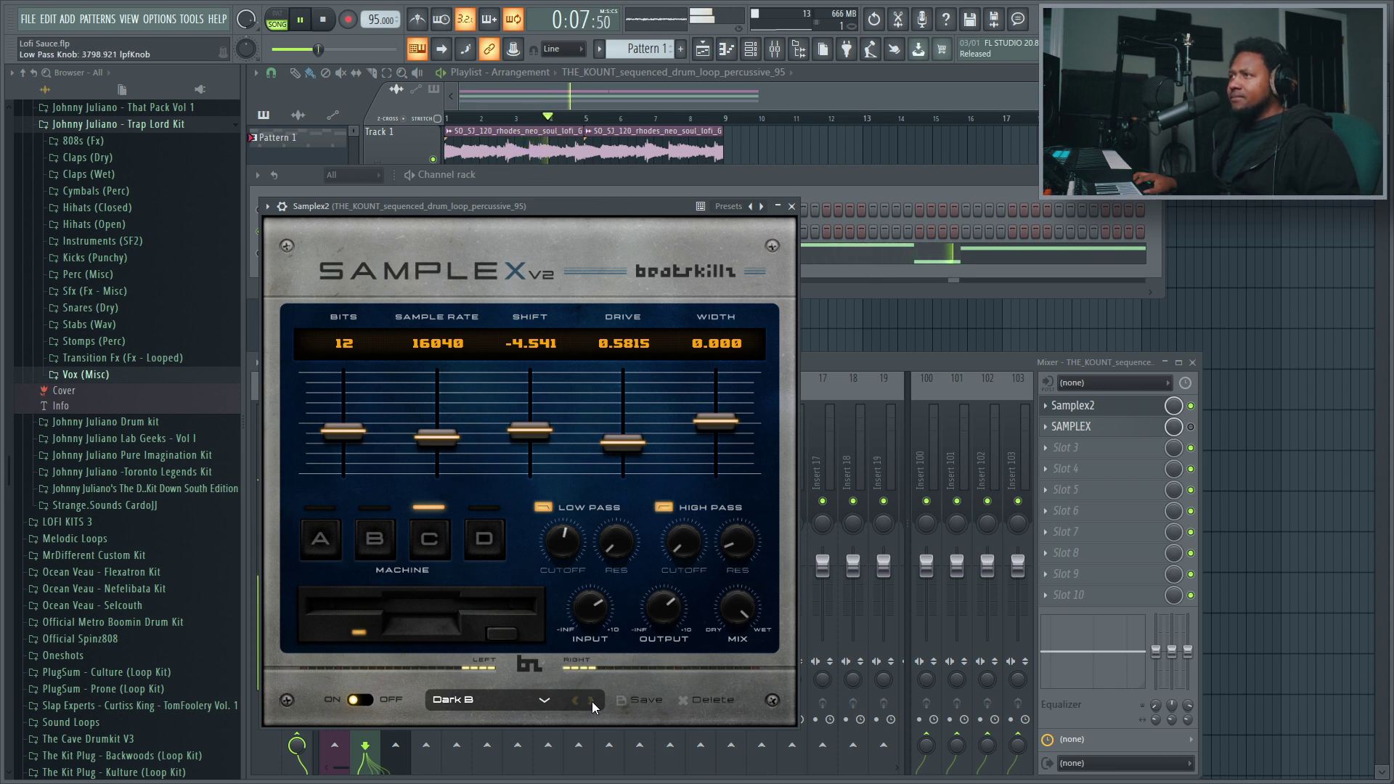
Load the RS550 preset A Origin 01 and audition the following presets through A Origin 02 and DEG A to DEG B.
{"action": "left_click", "coordinate": [521, 701]}
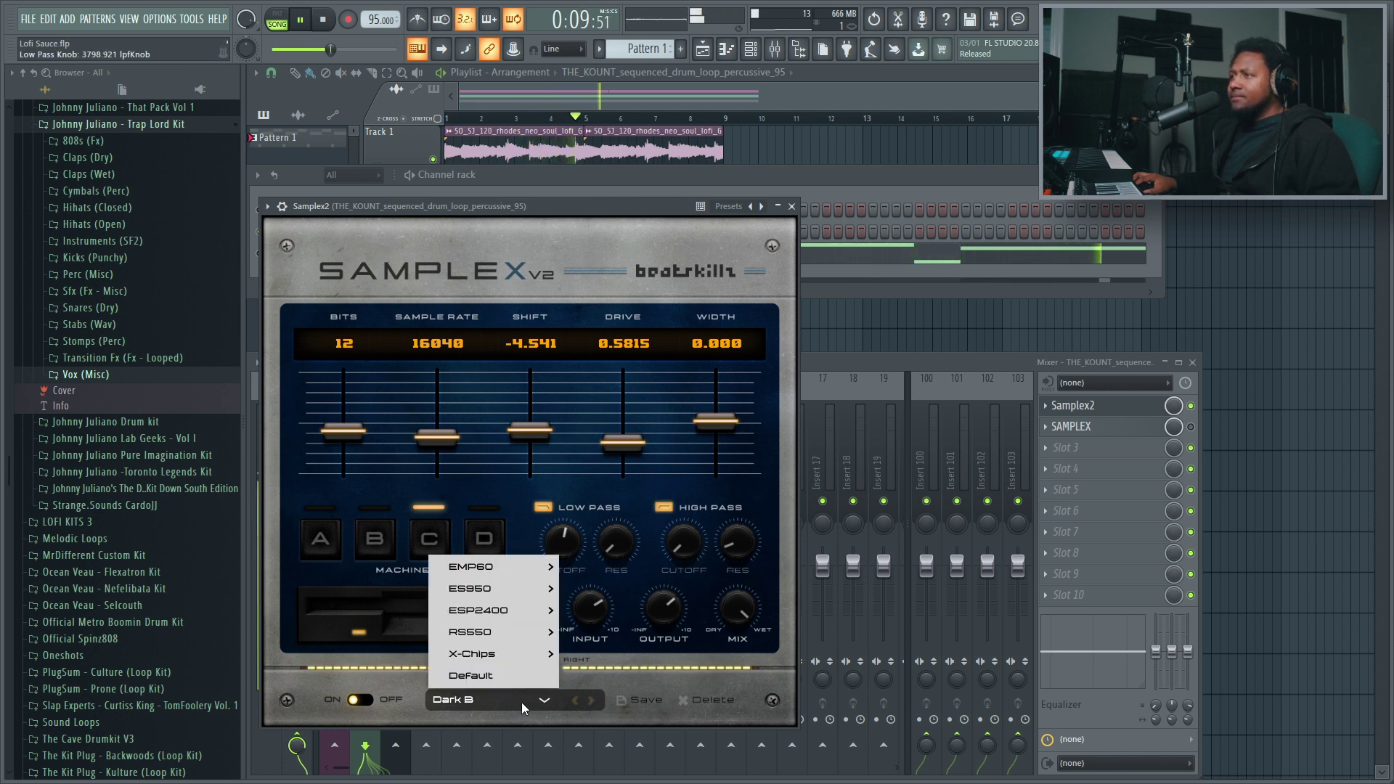
{"action": "mouse_move", "coordinate": [491, 638]}
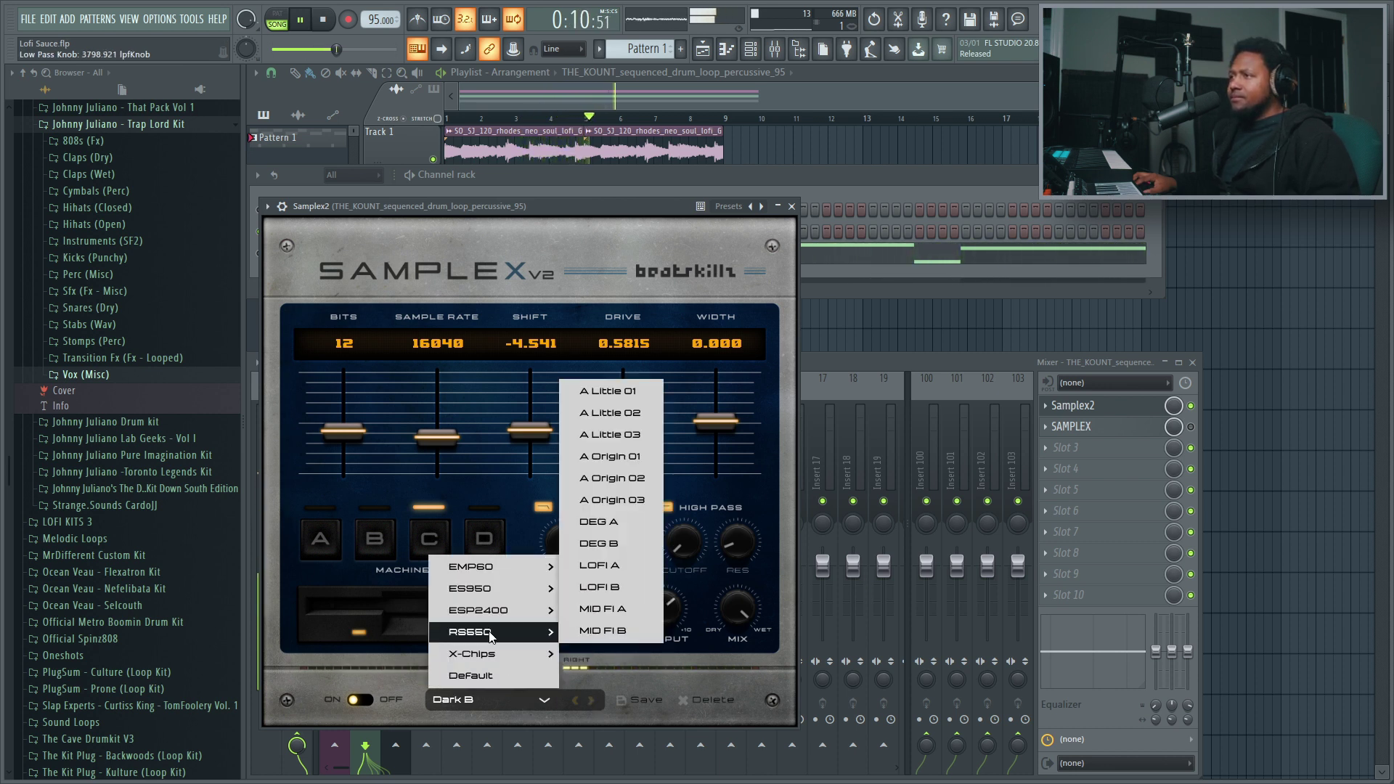
{"action": "left_click", "coordinate": [625, 456]}
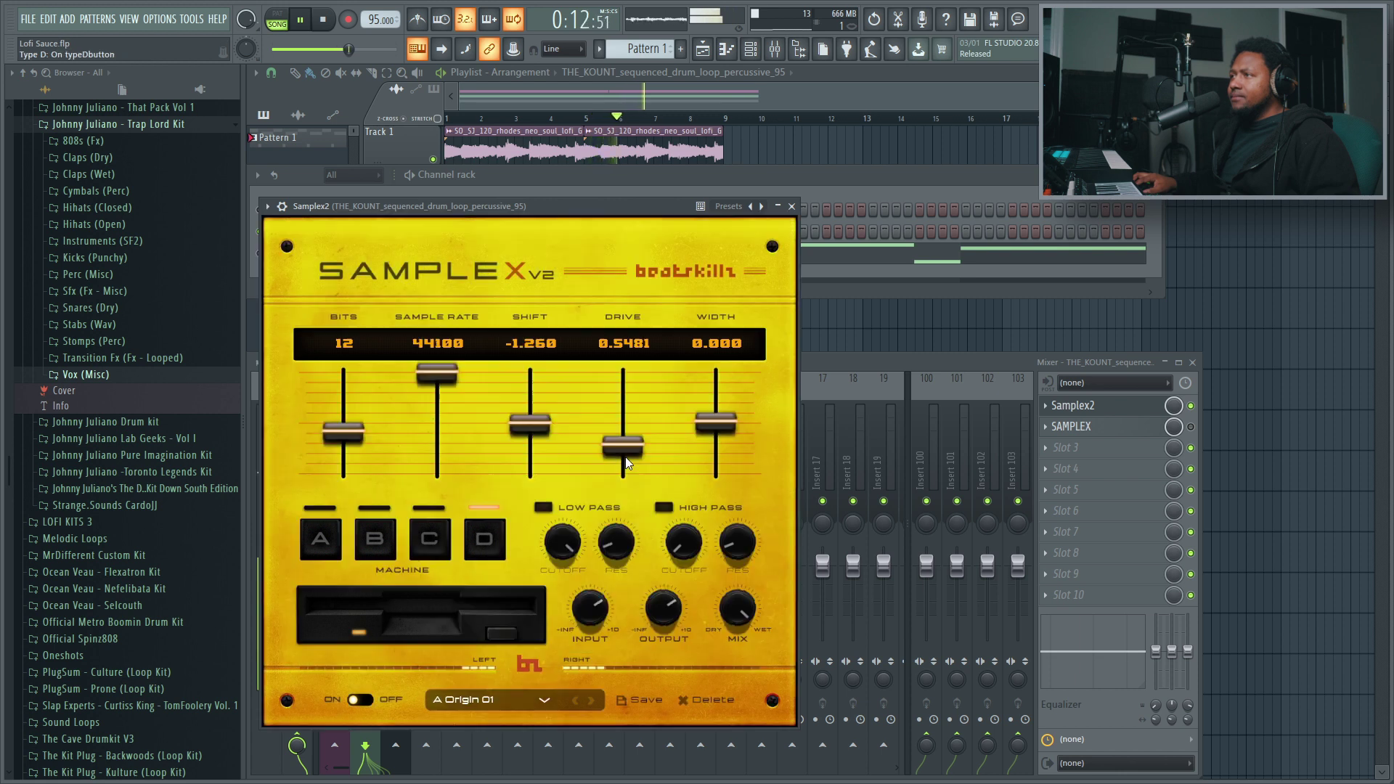
{"action": "left_click", "coordinate": [594, 700]}
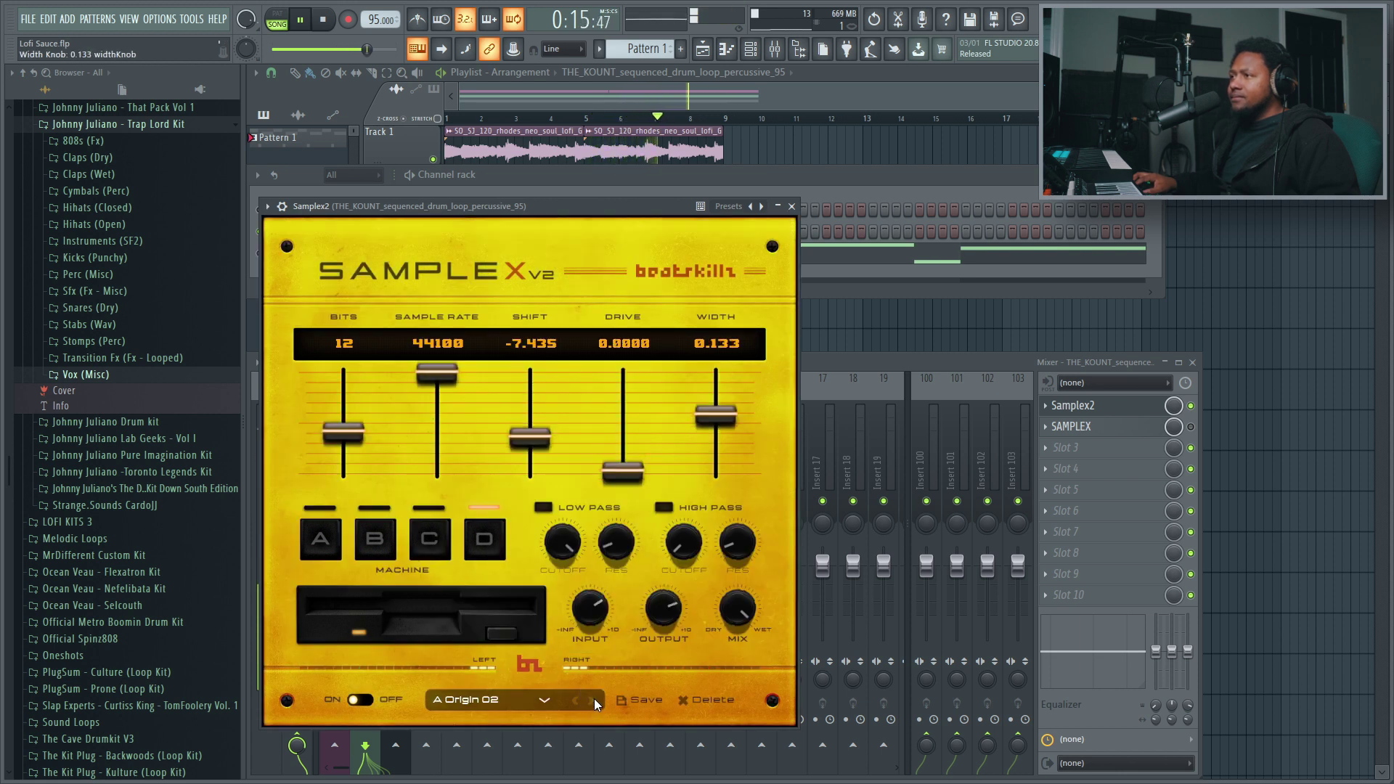
{"action": "left_click", "coordinate": [594, 700]}
{"action": "left_click", "coordinate": [594, 700]}
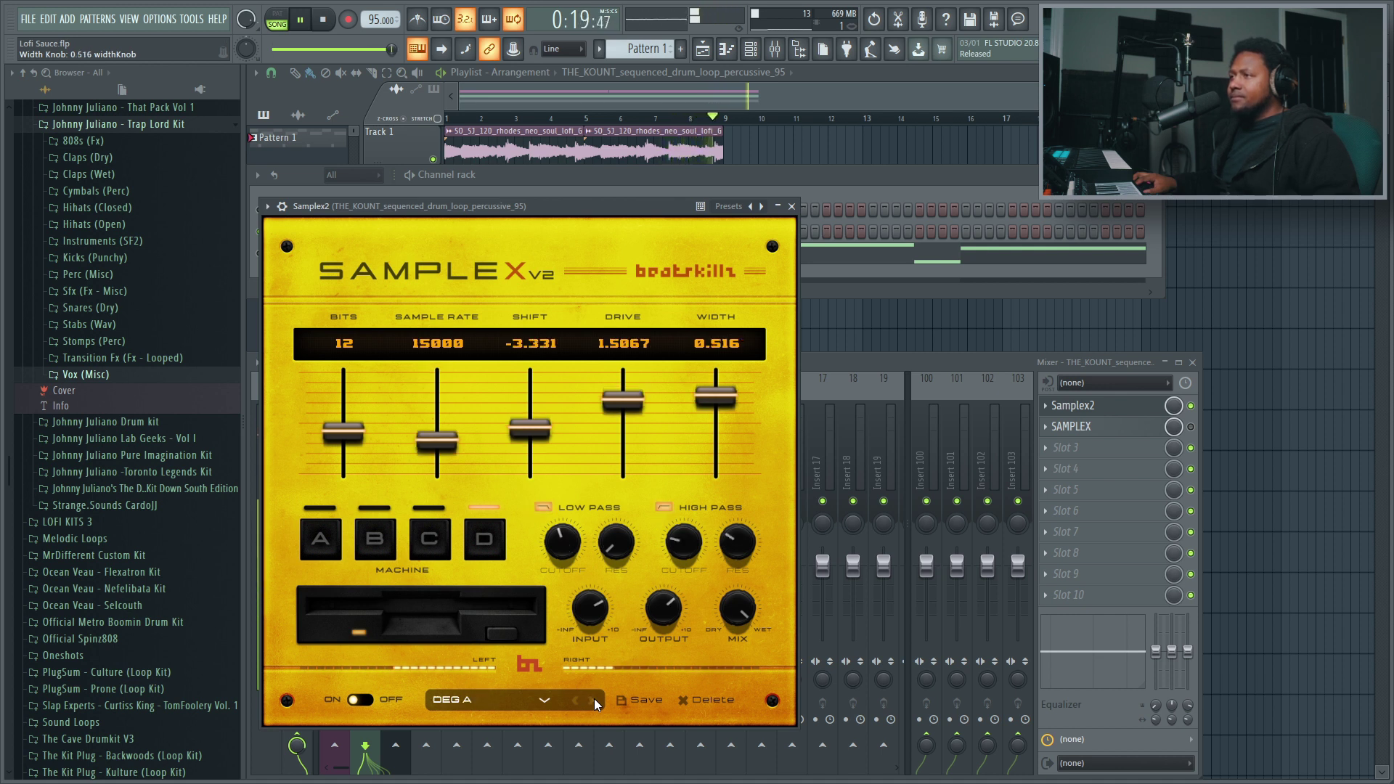
{"action": "left_click", "coordinate": [594, 700]}
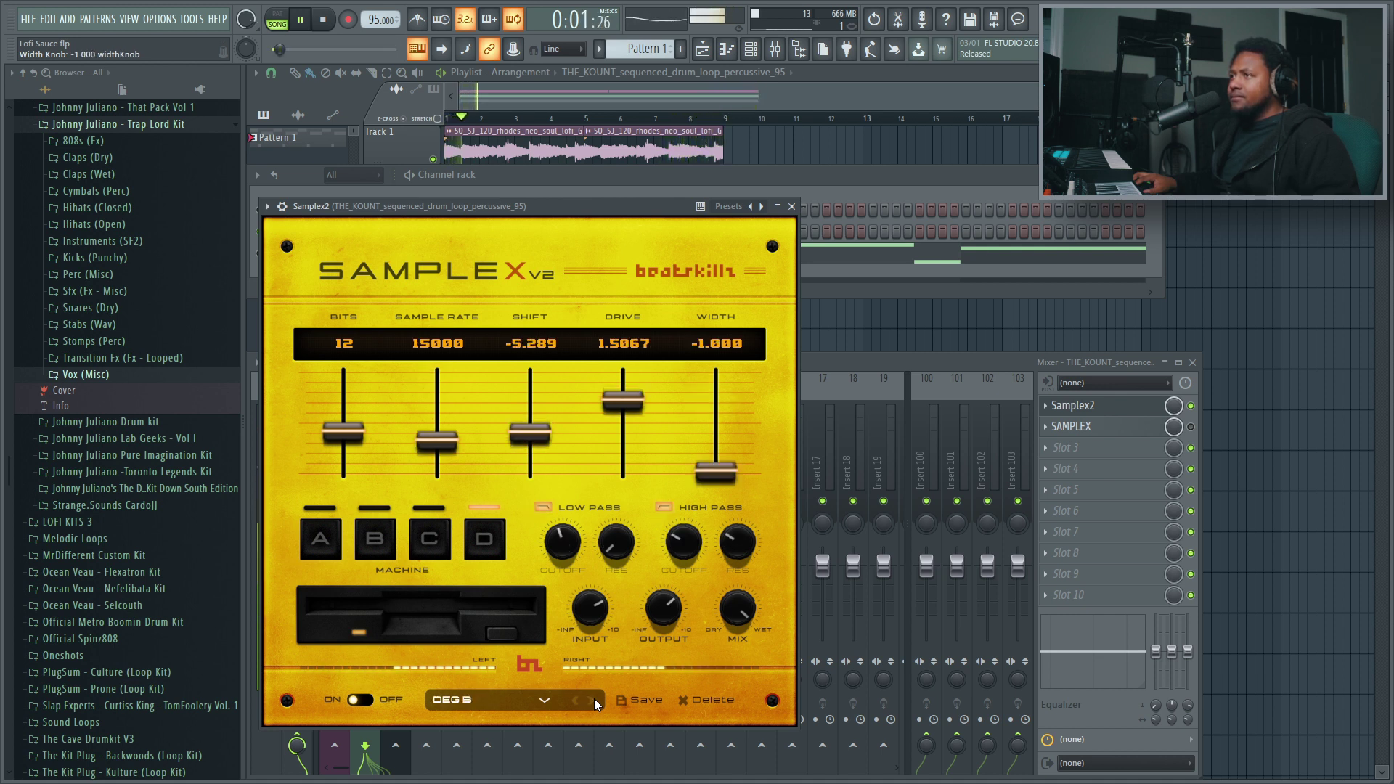
Load the X-Chips preset Interference and advance through the presets to RITYM B.
{"action": "left_click", "coordinate": [507, 694]}
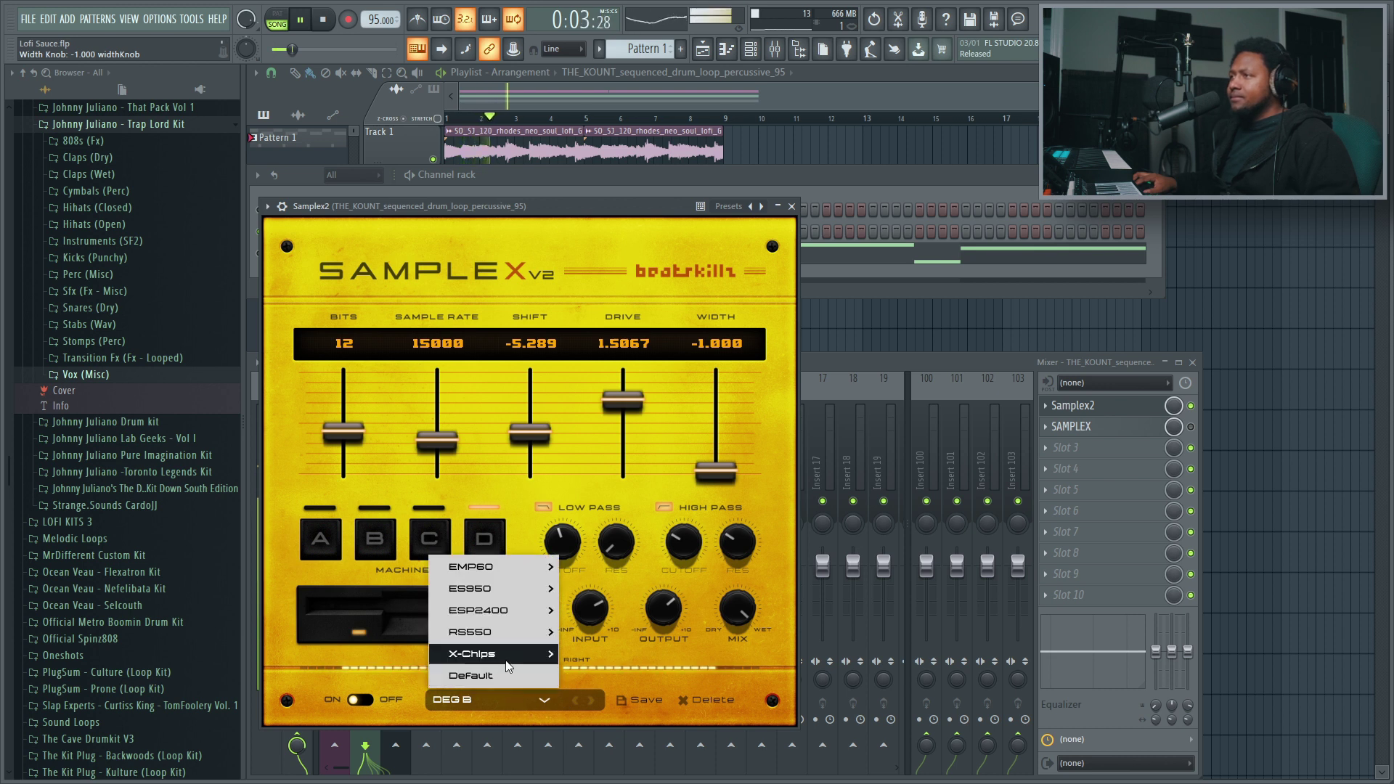
{"action": "mouse_move", "coordinate": [471, 653]}
{"action": "left_click", "coordinate": [608, 554]}
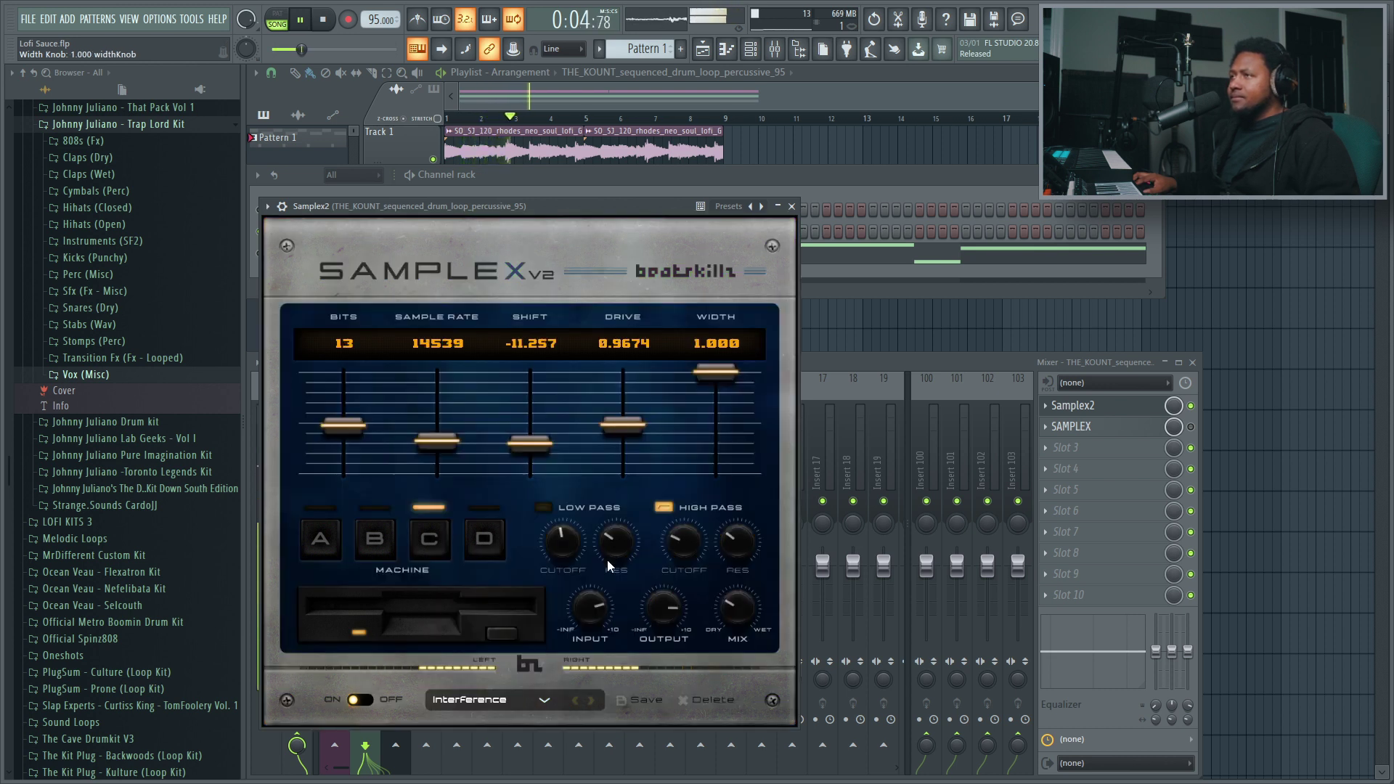
{"action": "left_click", "coordinate": [590, 704]}
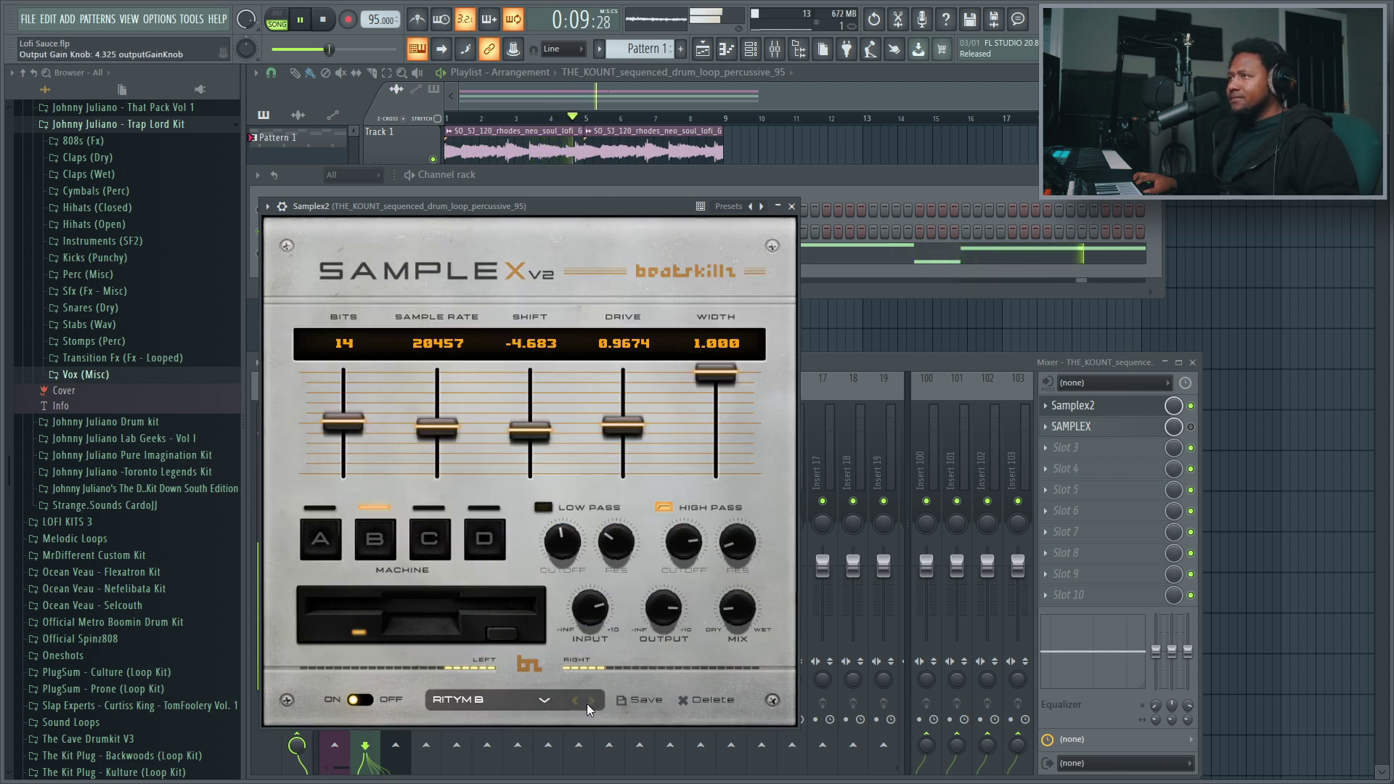
Return the plugin to the Default preset and switch it to machine C.
{"action": "left_click", "coordinate": [504, 699]}
{"action": "left_click", "coordinate": [499, 682]}
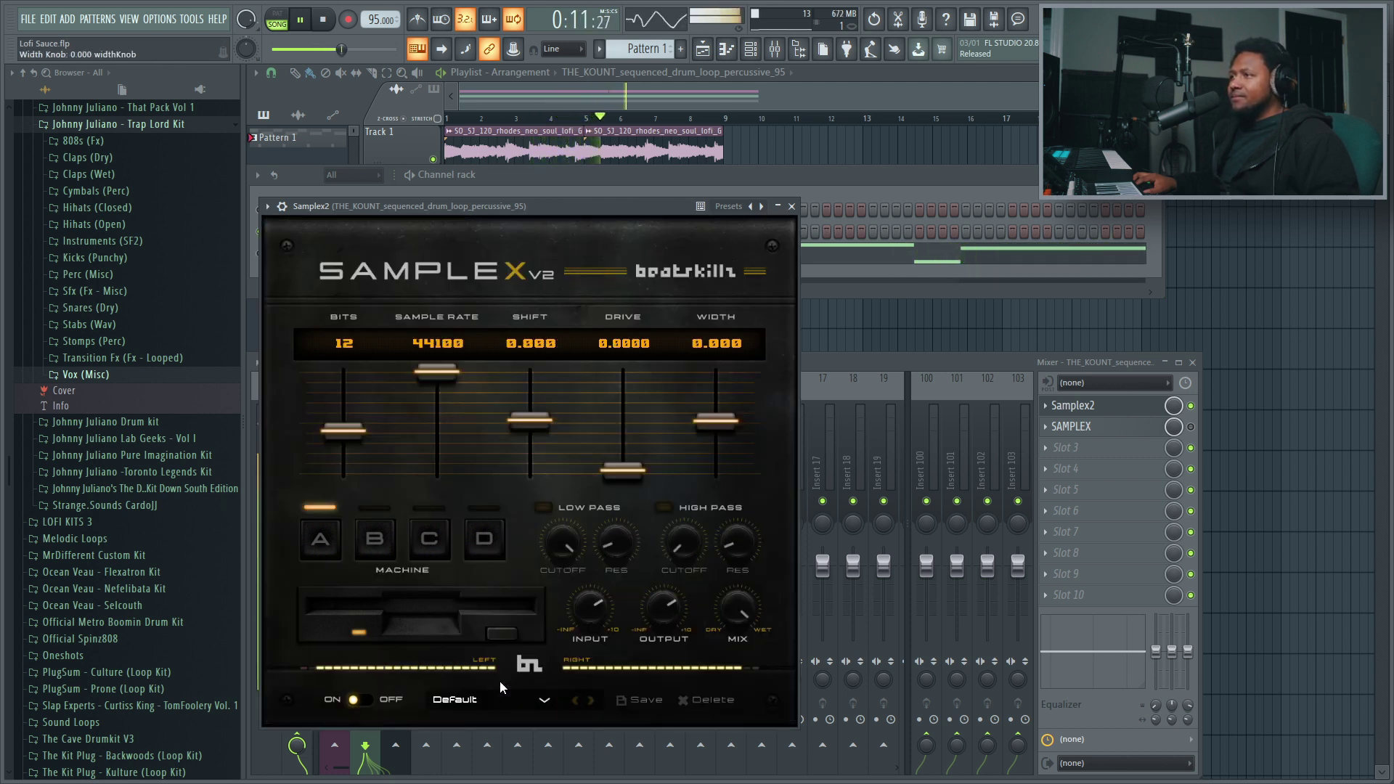
{"action": "left_click", "coordinate": [427, 539]}
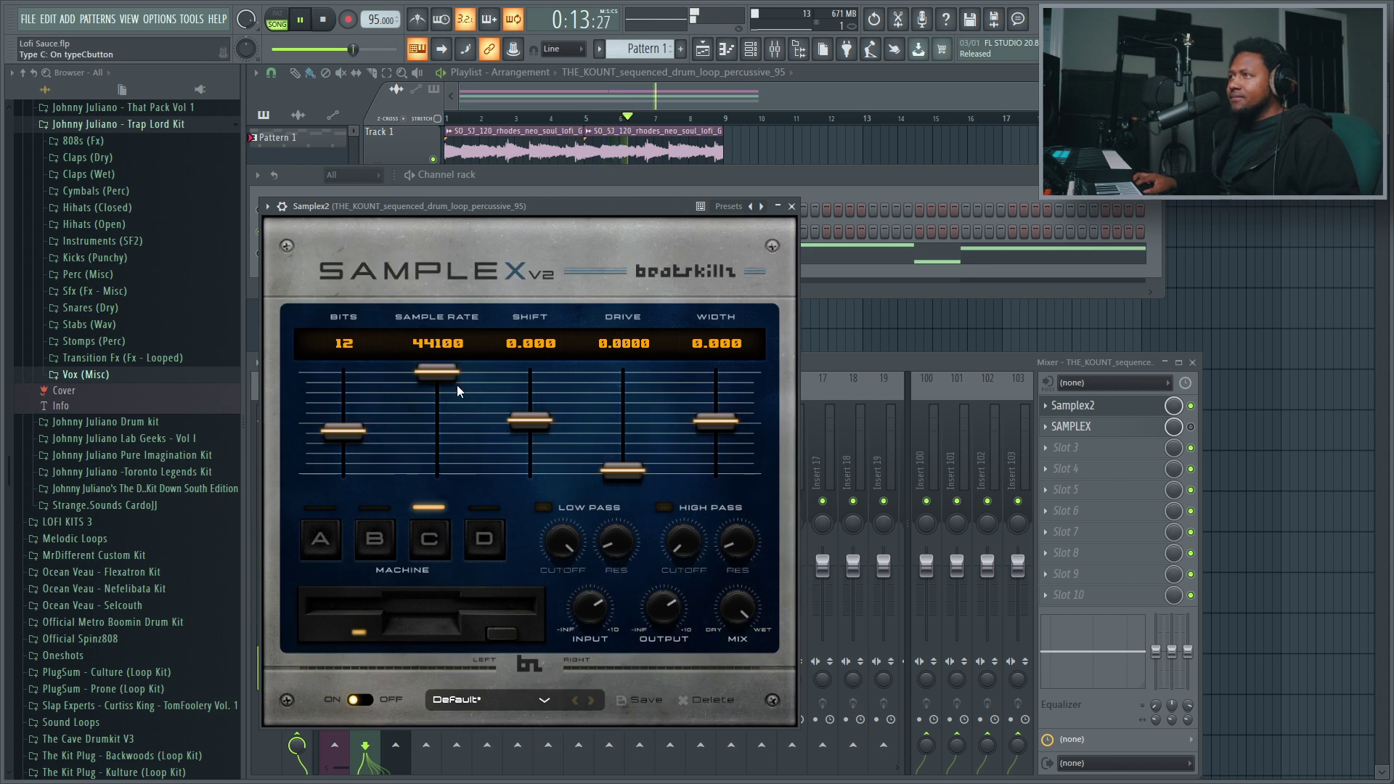
Set the sample rate to 31302 and the drive to 1.1004, and turn on the Low Pass filter with an adjusted cutoff and 0.090 resonance.
{"action": "left_click_drag", "start_coordinate": [438, 375], "coordinate": [437, 397]}
{"action": "left_click_drag", "start_coordinate": [622, 471], "coordinate": [615, 378]}
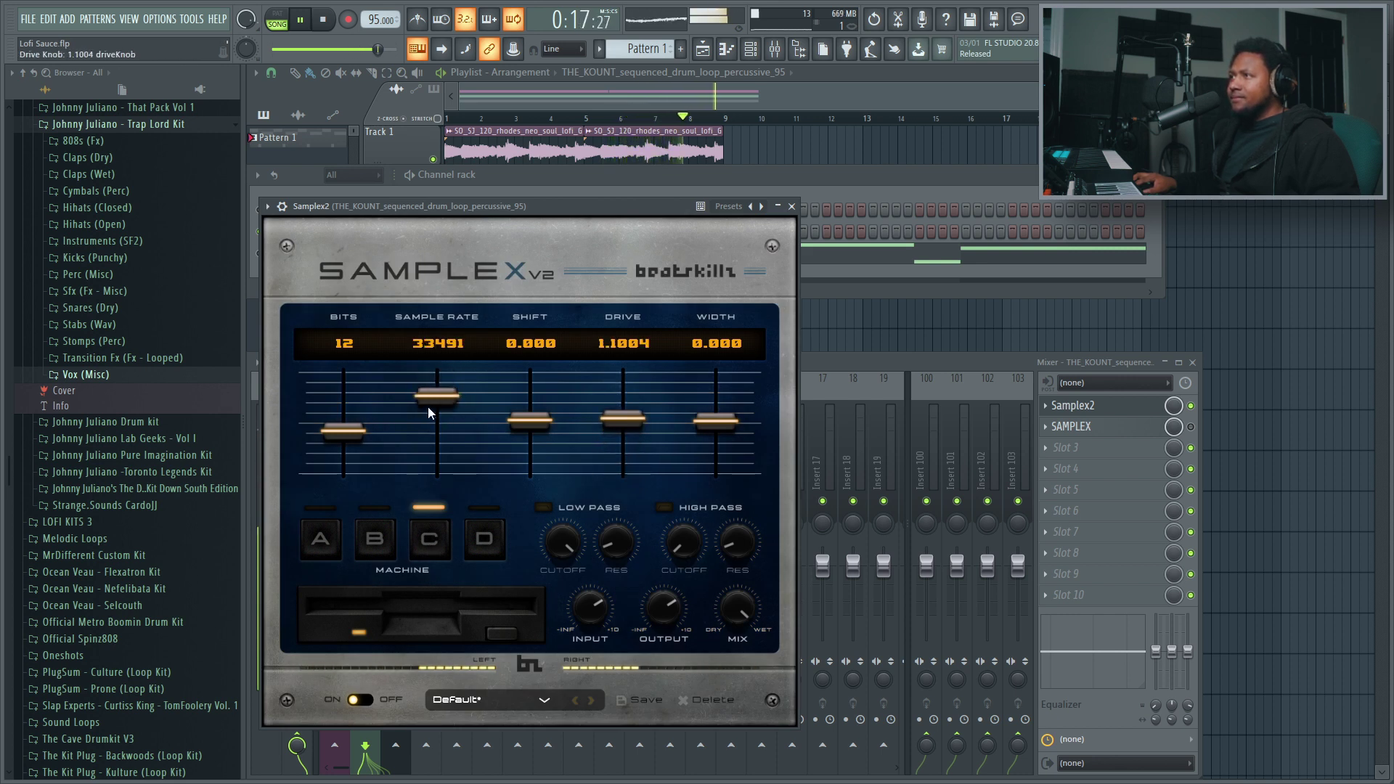
{"action": "left_click_drag", "start_coordinate": [428, 408], "coordinate": [438, 417]}
{"action": "left_click", "coordinate": [543, 507]}
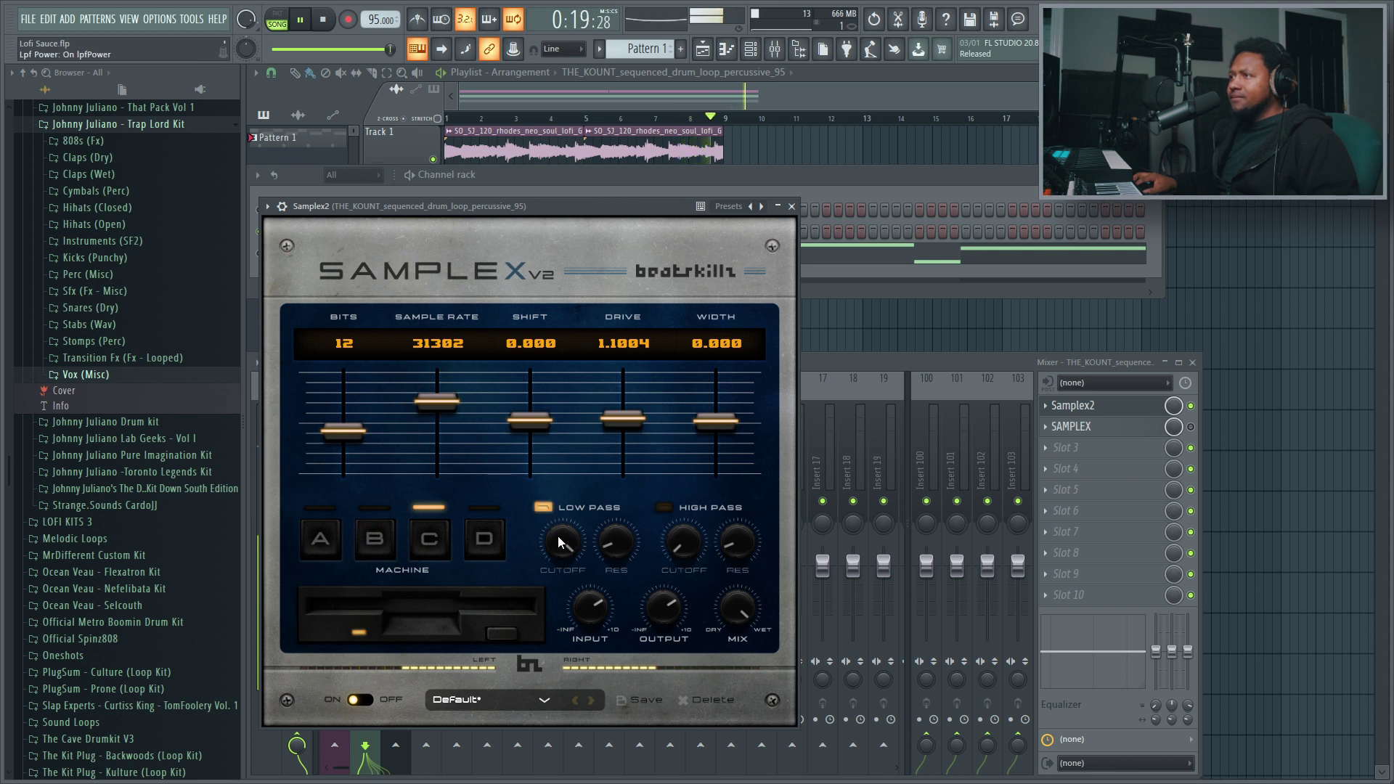
{"action": "scroll", "coordinate": [561, 544], "scroll_direction": "up", "scroll_amount": 5}
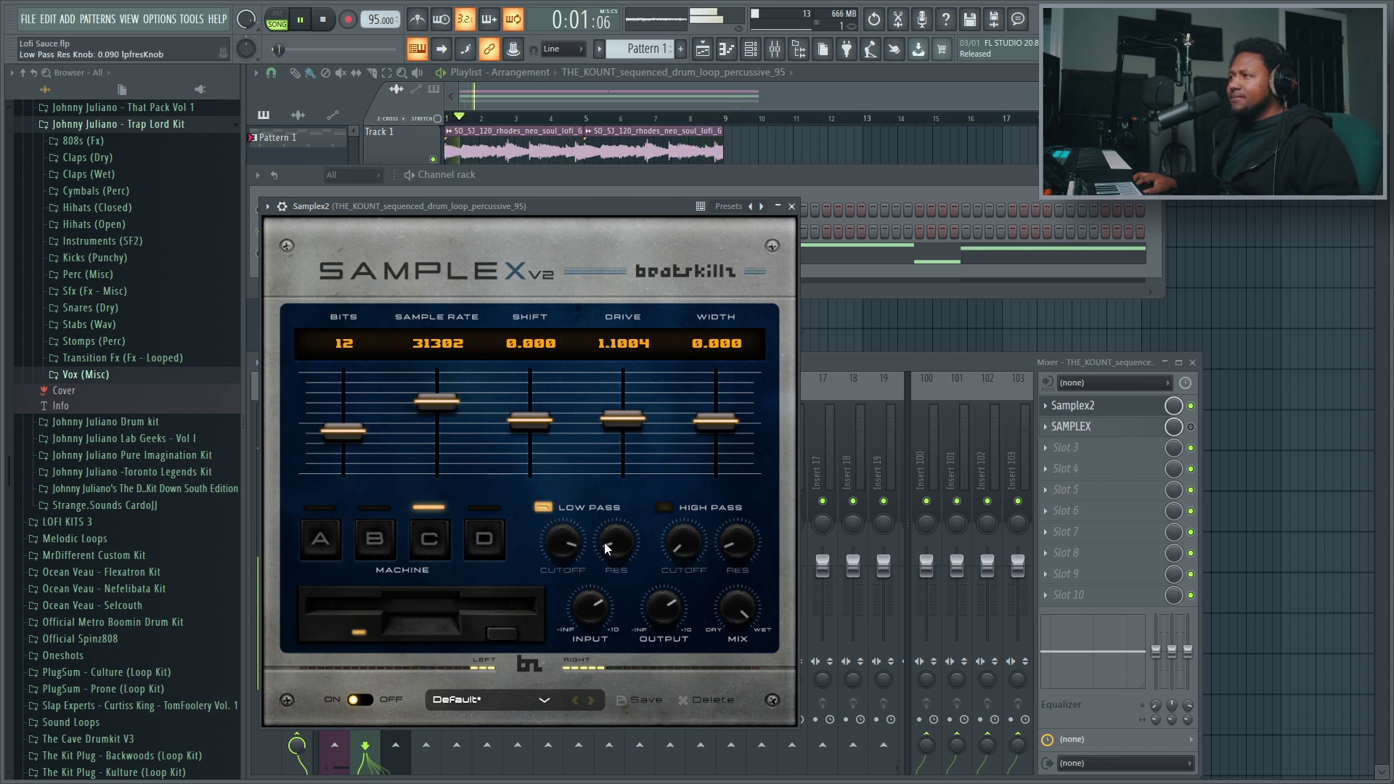
Unsolo the drum loop in the channel rack to hear all channels, stop playback, and bring the SampleX V2 window back to the front.
{"action": "left_click", "coordinate": [625, 186]}
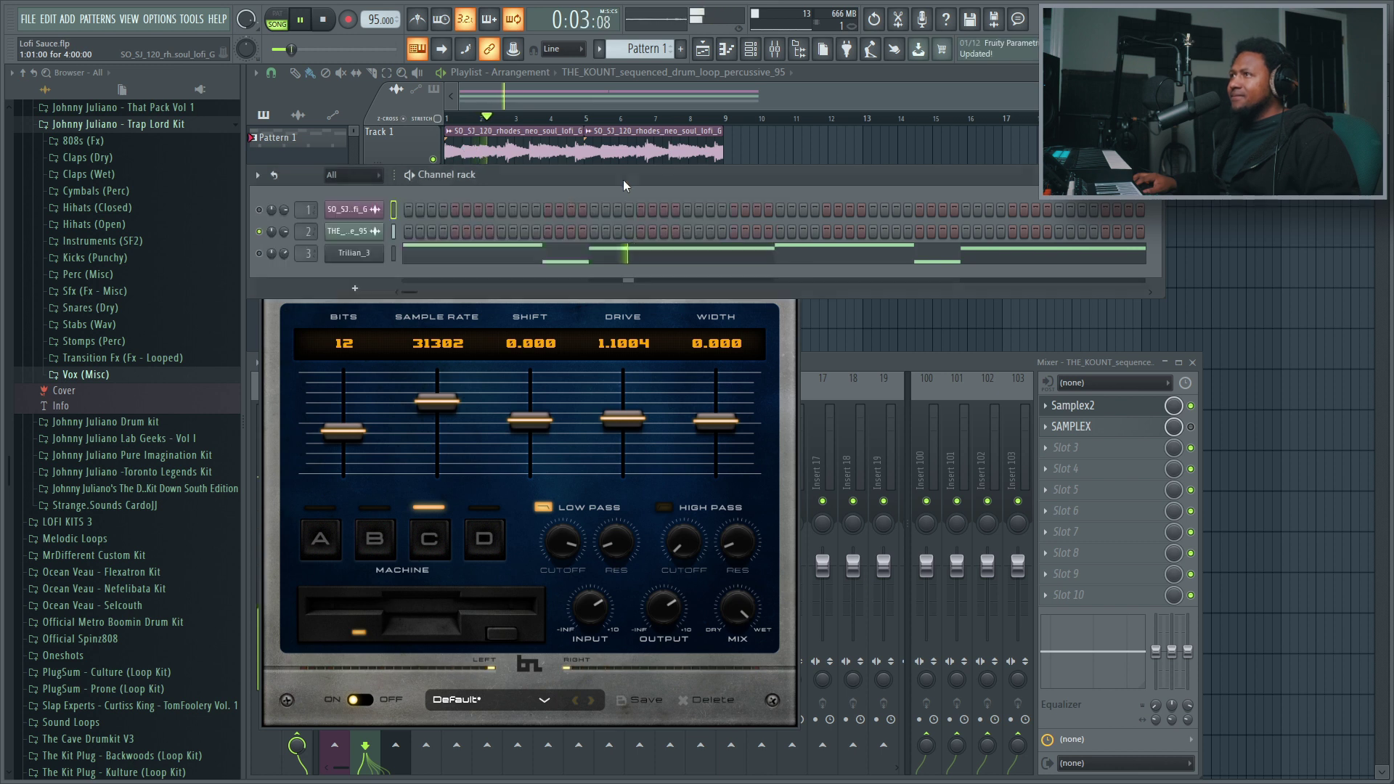
{"action": "right_click", "coordinate": [259, 233]}
{"action": "left_click", "coordinate": [282, 243]}
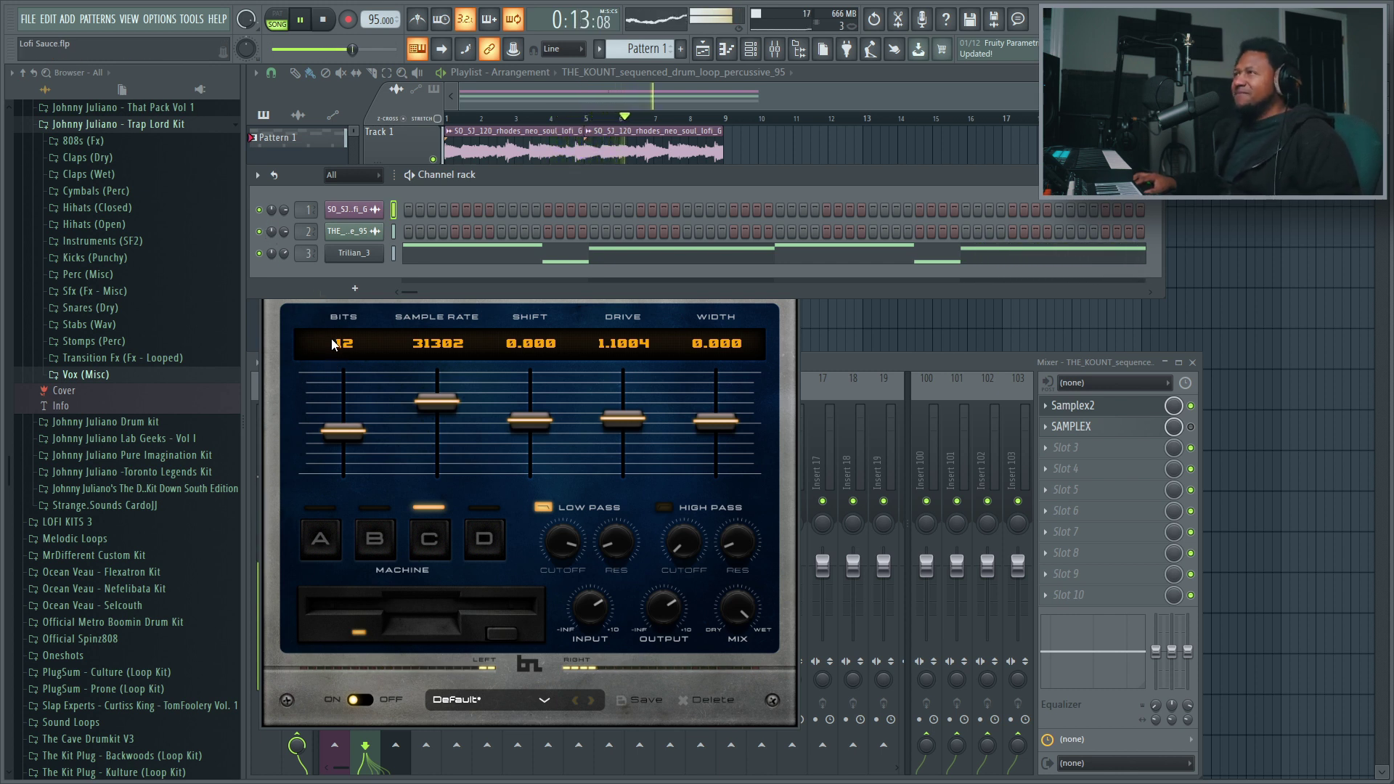
{"action": "left_click", "coordinate": [323, 20]}
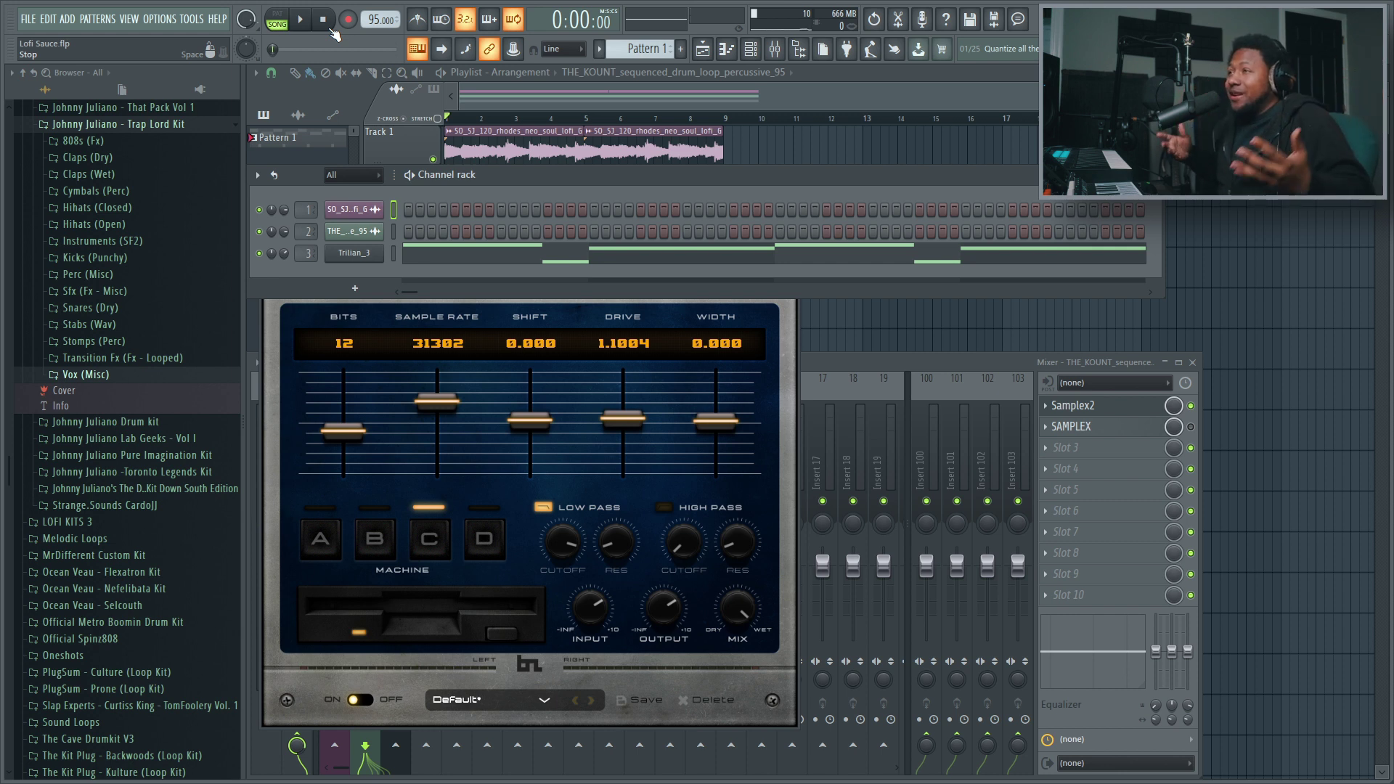
{"action": "left_click", "coordinate": [482, 386]}
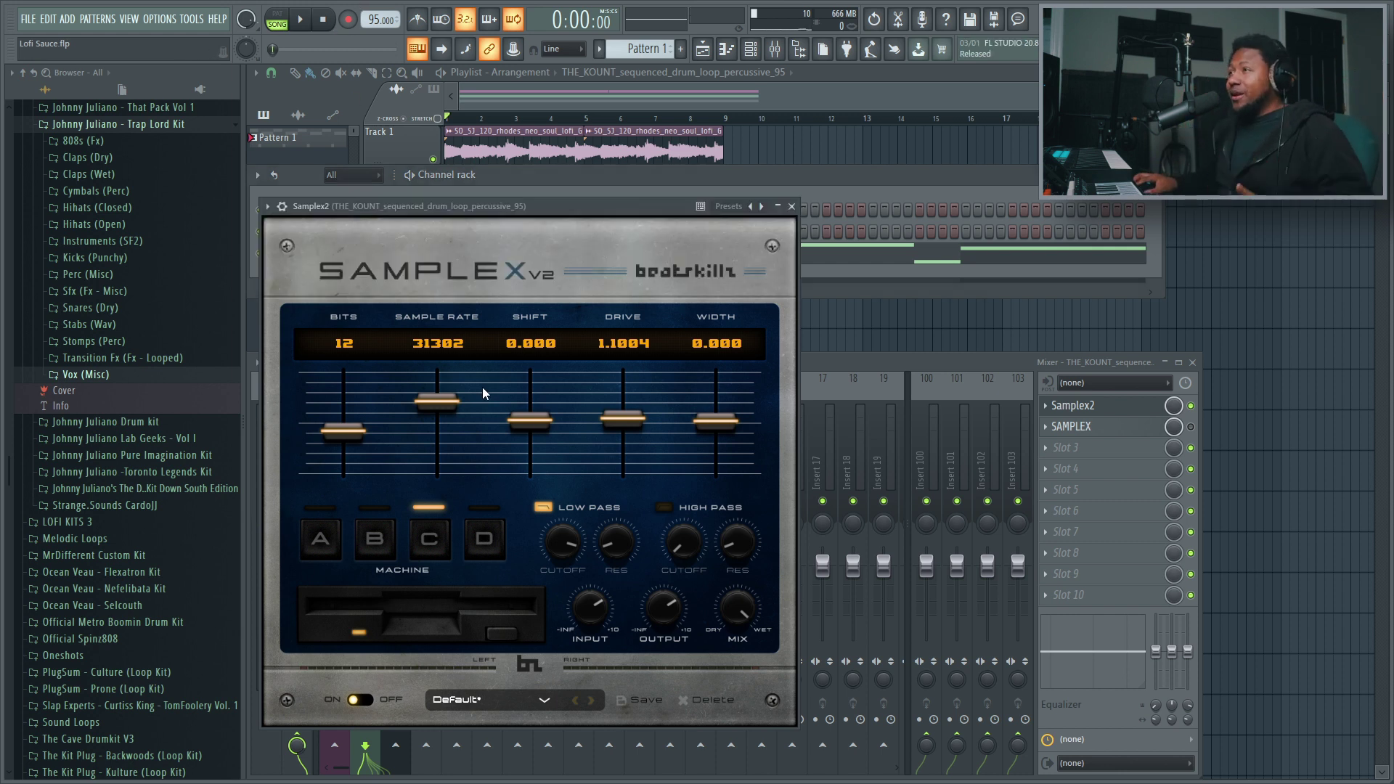